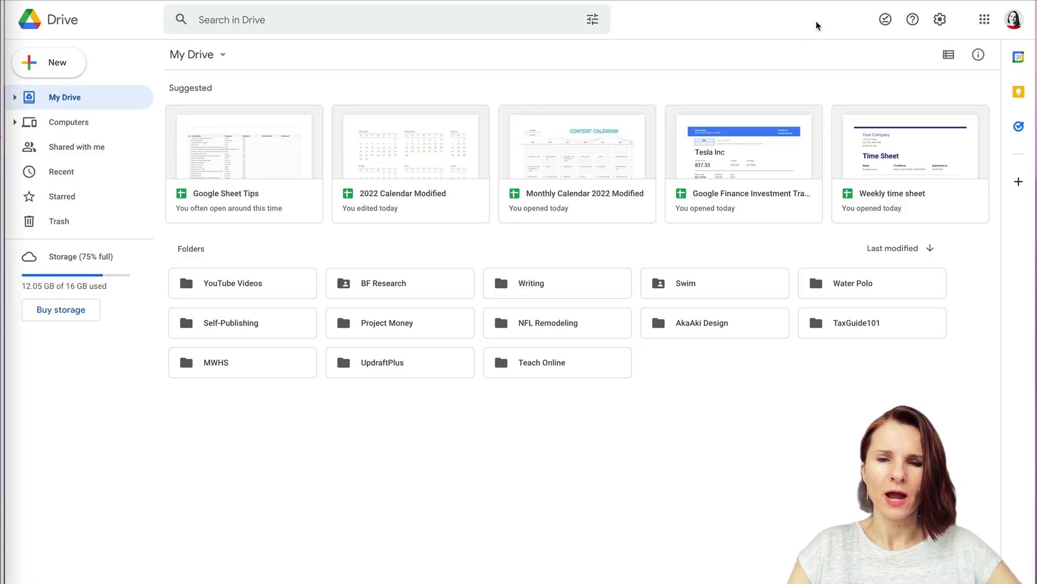
# Step: Look through the list of Google apps for Drive and close the list
pyautogui.click(984, 20)
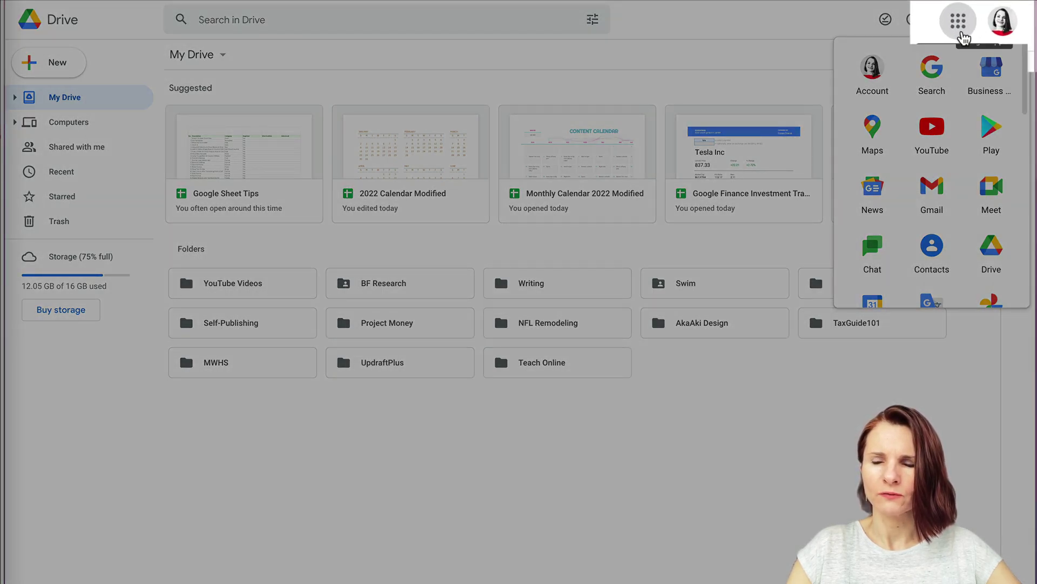
pyautogui.scroll(-5, 962, 181)
pyautogui.scroll(5, 961, 181)
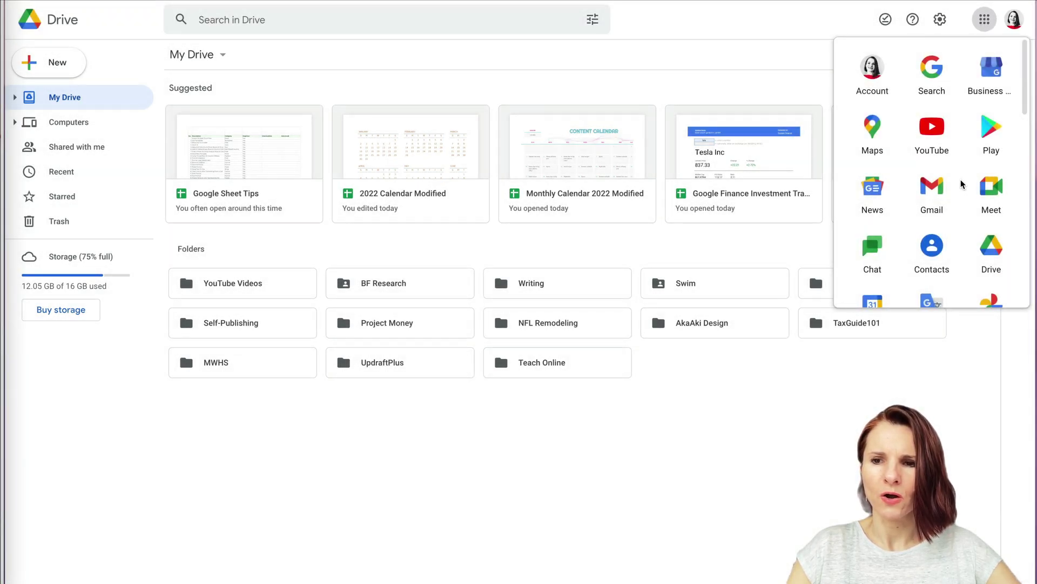
pyautogui.scroll(-3, 930, 238)
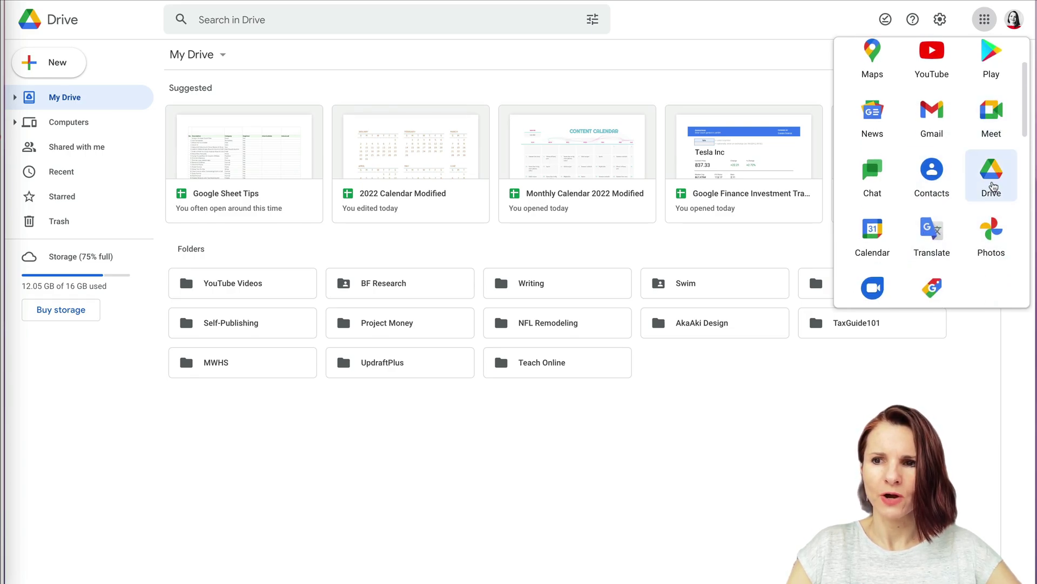
pyautogui.click(725, 232)
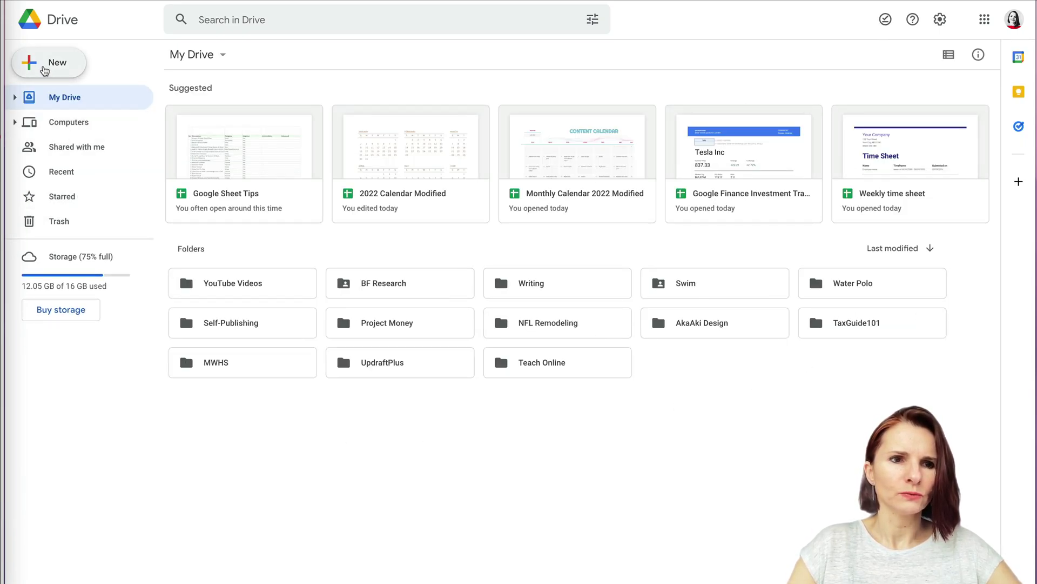
# Step: Create a new blank Google Sheets spreadsheet from Drive and return to My Drive
pyautogui.click(45, 71)
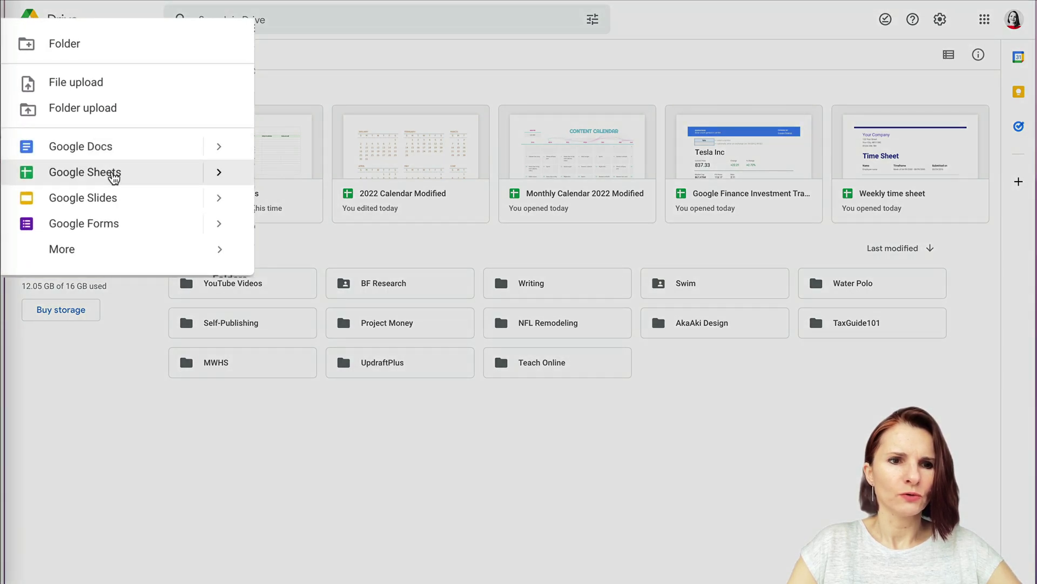
pyautogui.click(112, 172)
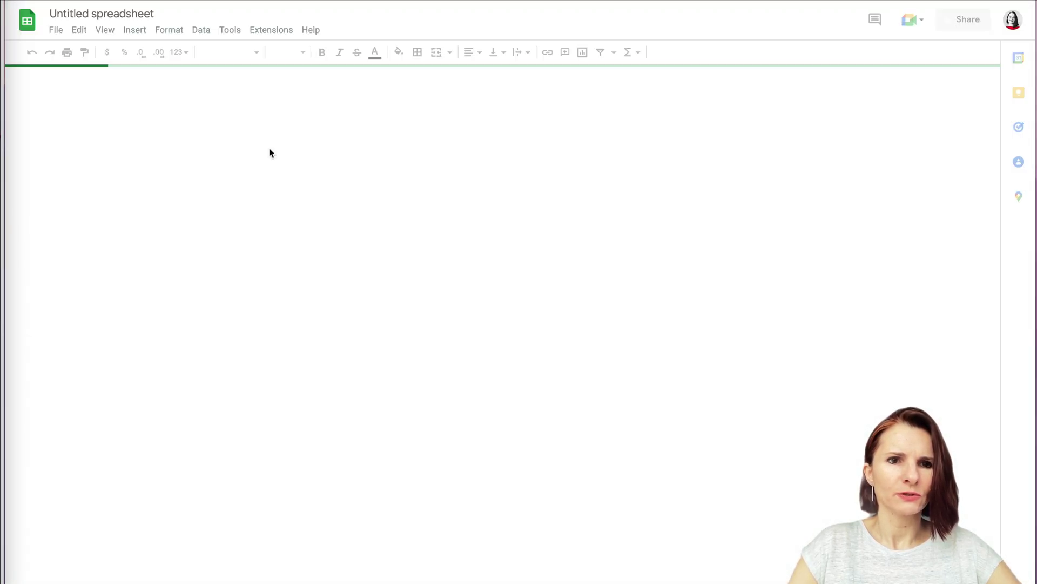
pyautogui.click(245, 2)
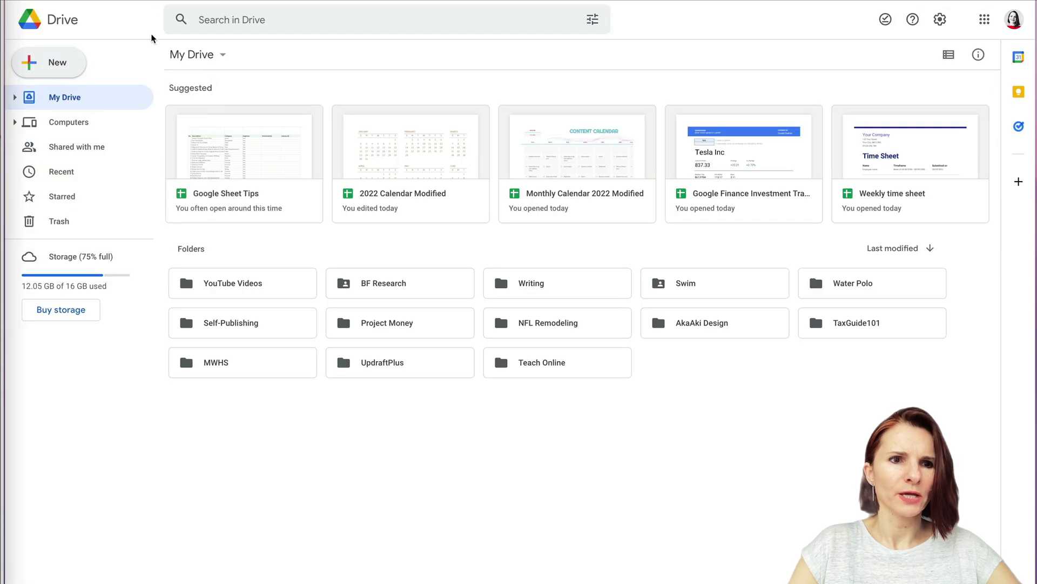
pyautogui.click(43, 68)
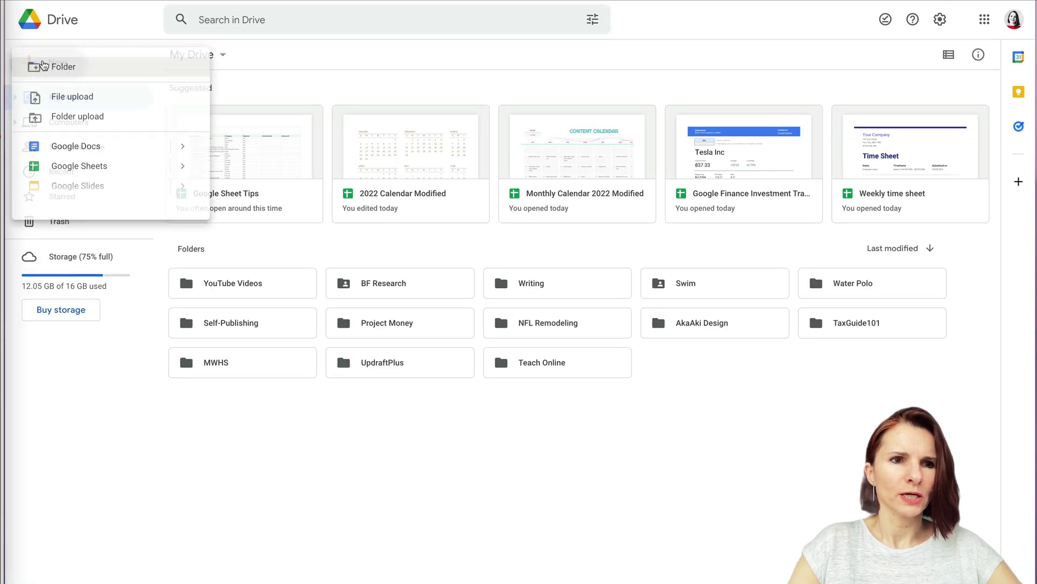
pyautogui.moveTo(186, 173)
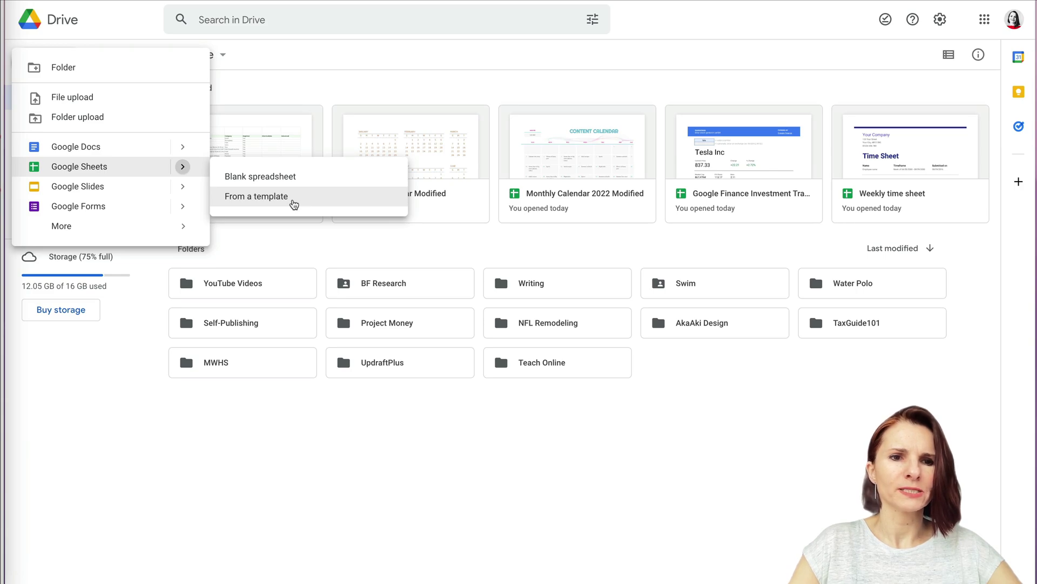
pyautogui.click(626, 34)
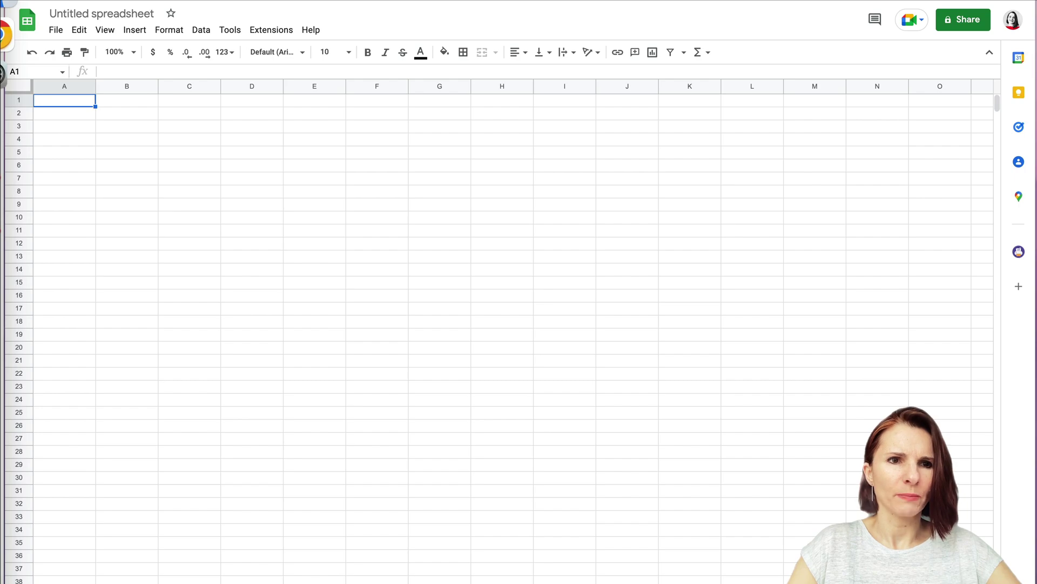
# Step: Upload CSV Sample File.csv and Excel Sample File.xlsx from the computer's Google Sheets folder to My Drive
pyautogui.hotkey('ctrl', 'shift', 'Tab')
pyautogui.click(8, 34)
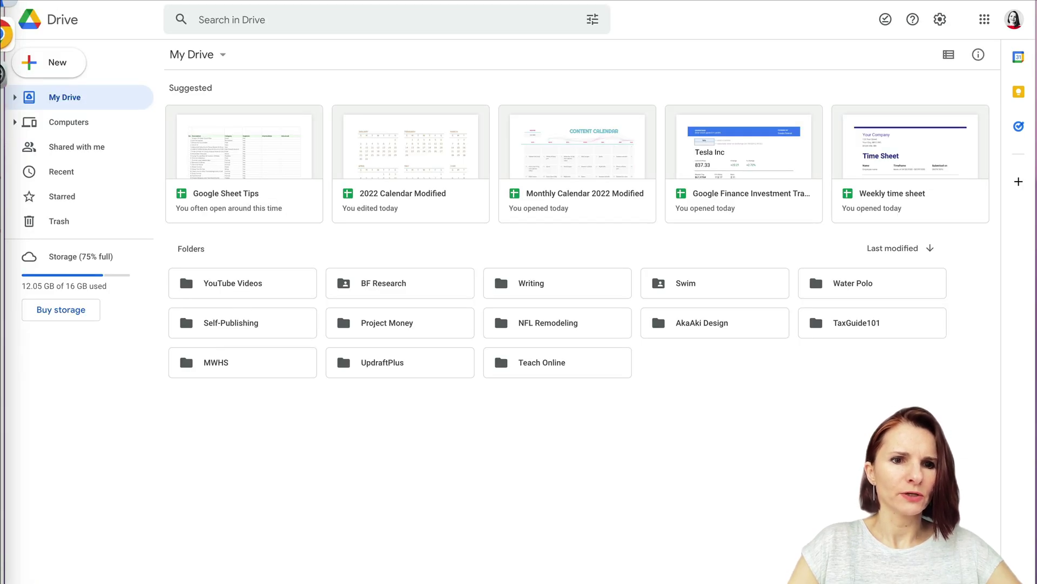
pyautogui.moveTo(431, 335); pyautogui.dragTo(395, 437)
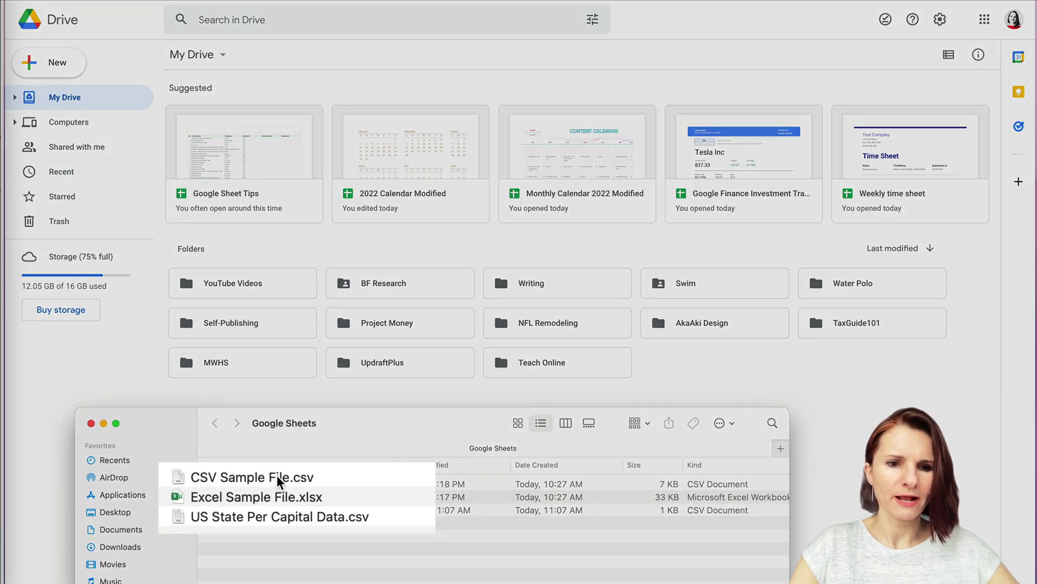
pyautogui.click(278, 481)
pyautogui.keyDown('shift'); pyautogui.click(227, 504); pyautogui.keyUp('shift')
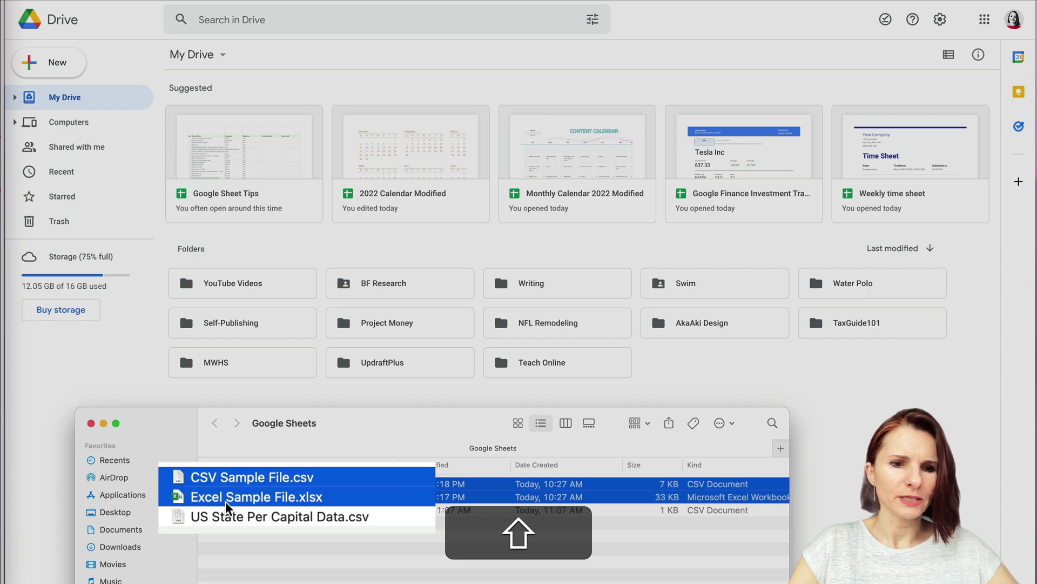
pyautogui.moveTo(227, 508); pyautogui.dragTo(810, 406)
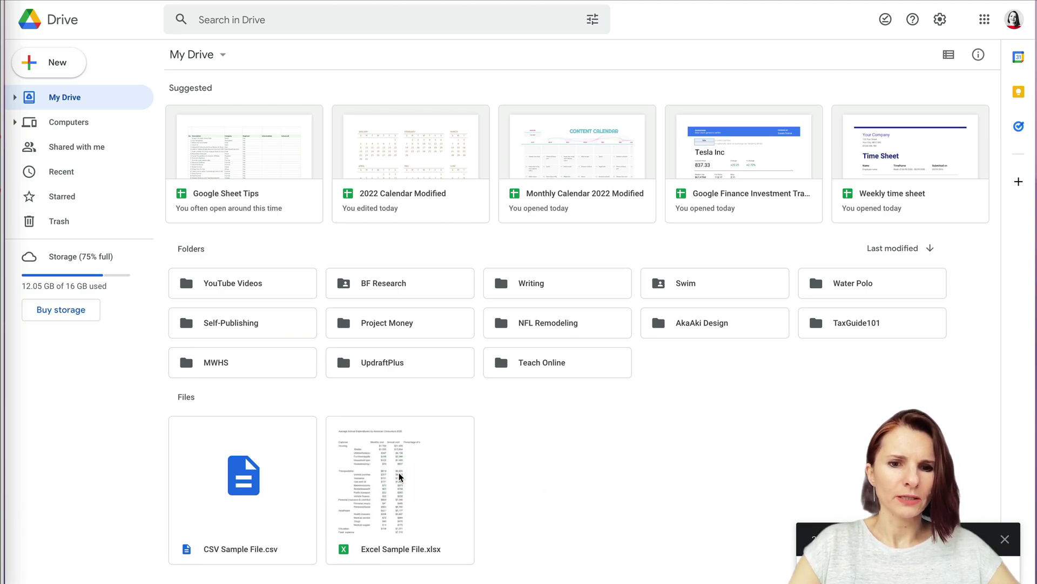
# Step: Open the uploaded Excel Sample File.xlsx, and open the preview of CSV Sample File.csv
pyautogui.doubleClick(391, 472)
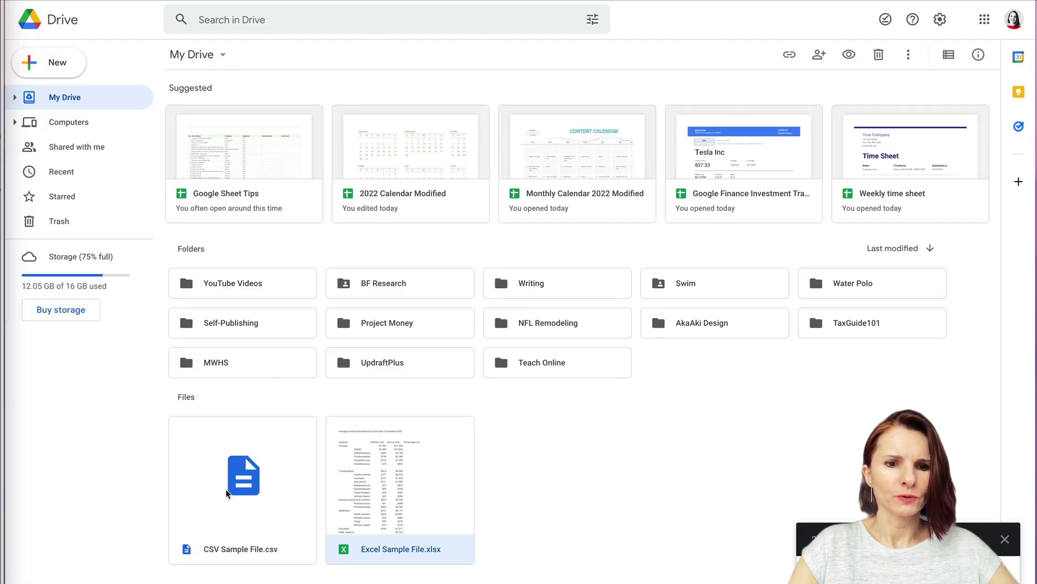
pyautogui.click(241, 492)
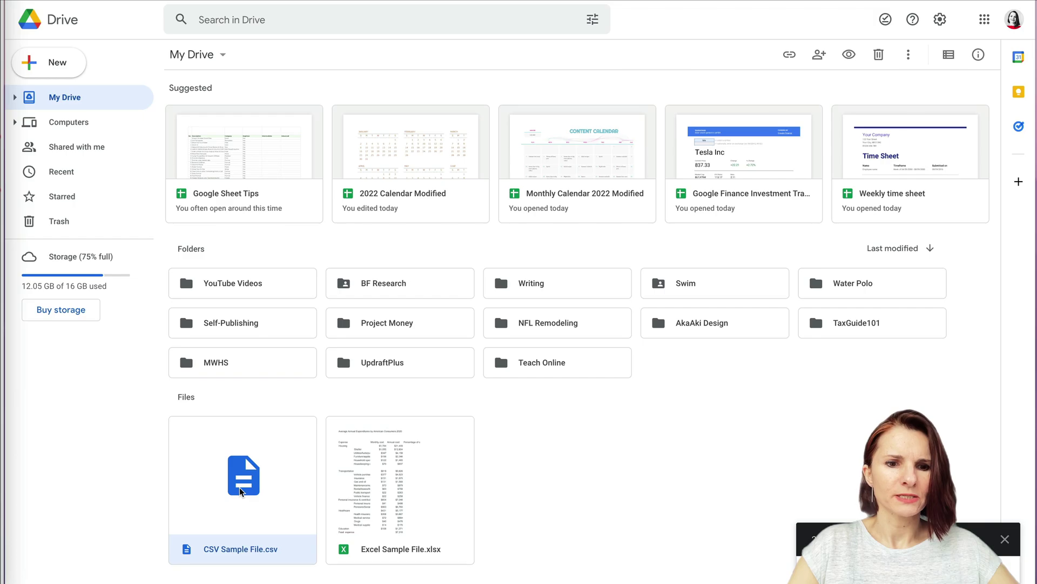
pyautogui.doubleClick(256, 488)
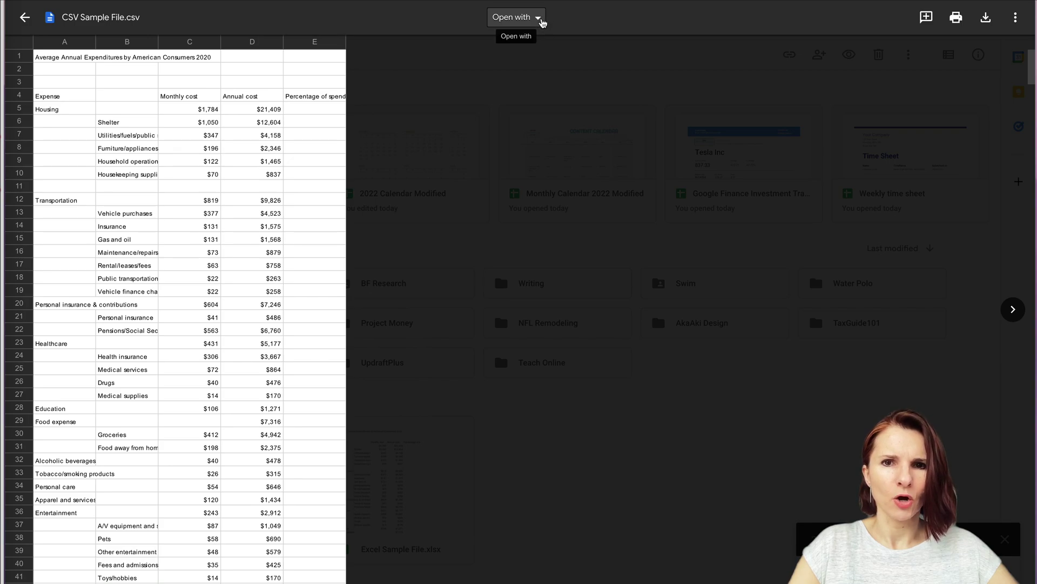
# Step: Open CSV Sample File.csv with Google Sheets and close its preview to return to My Drive
pyautogui.click(542, 20)
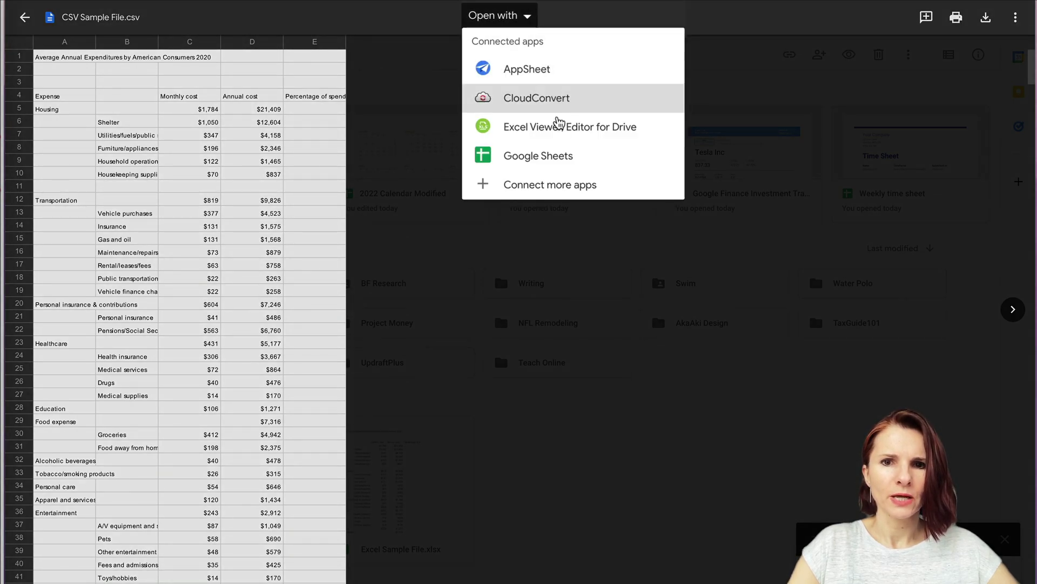
pyautogui.click(554, 156)
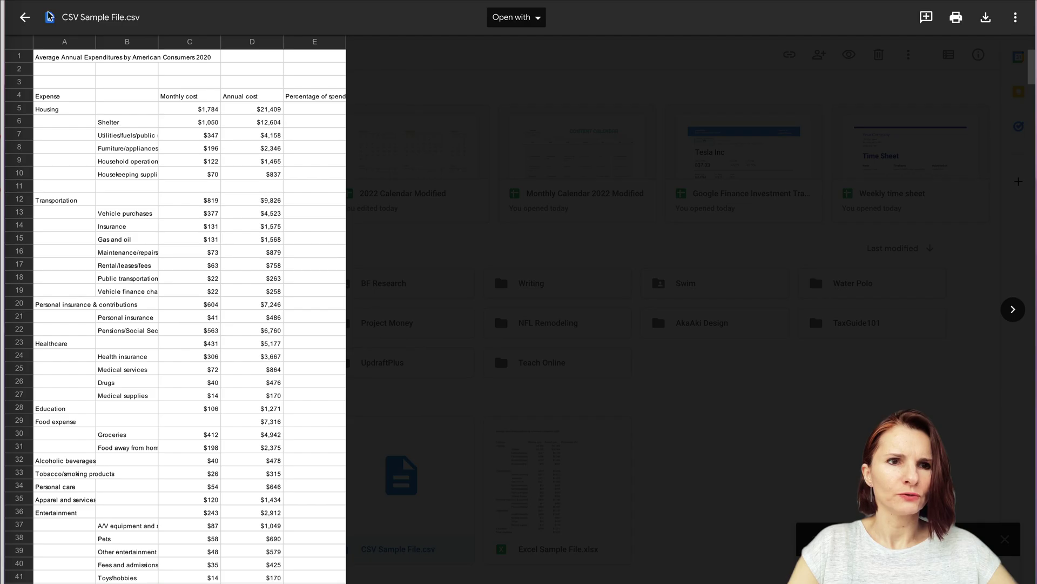
pyautogui.click(28, 20)
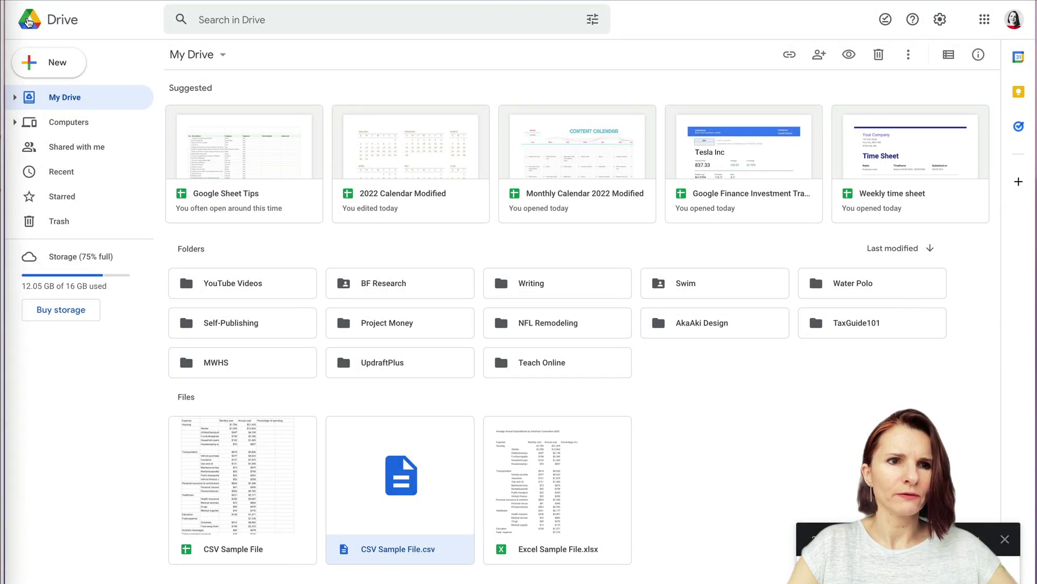
# Step: Create another blank Google Sheets spreadsheet from My Drive
pyautogui.click(38, 65)
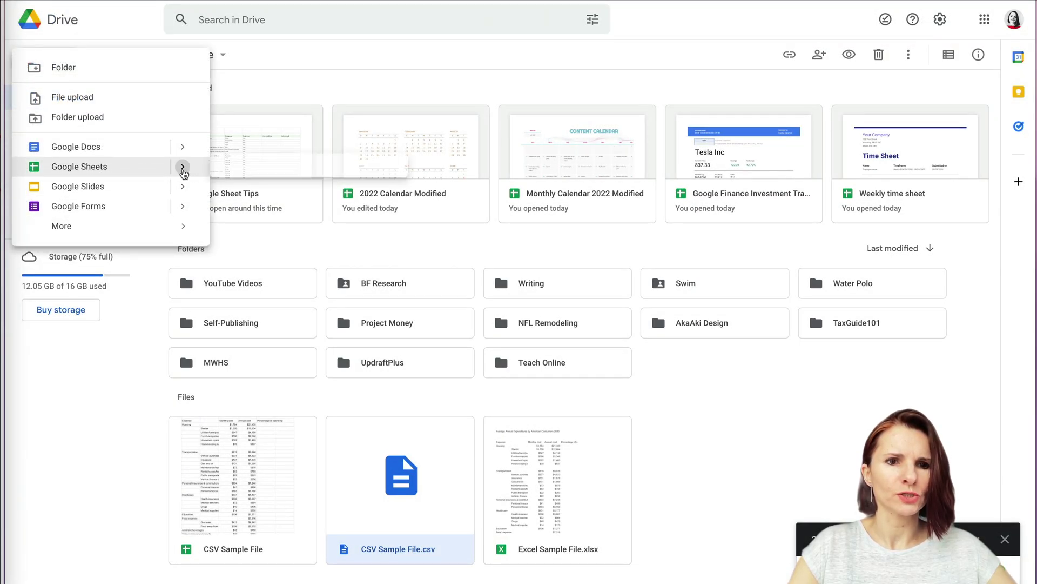
pyautogui.moveTo(182, 167)
pyautogui.click(238, 179)
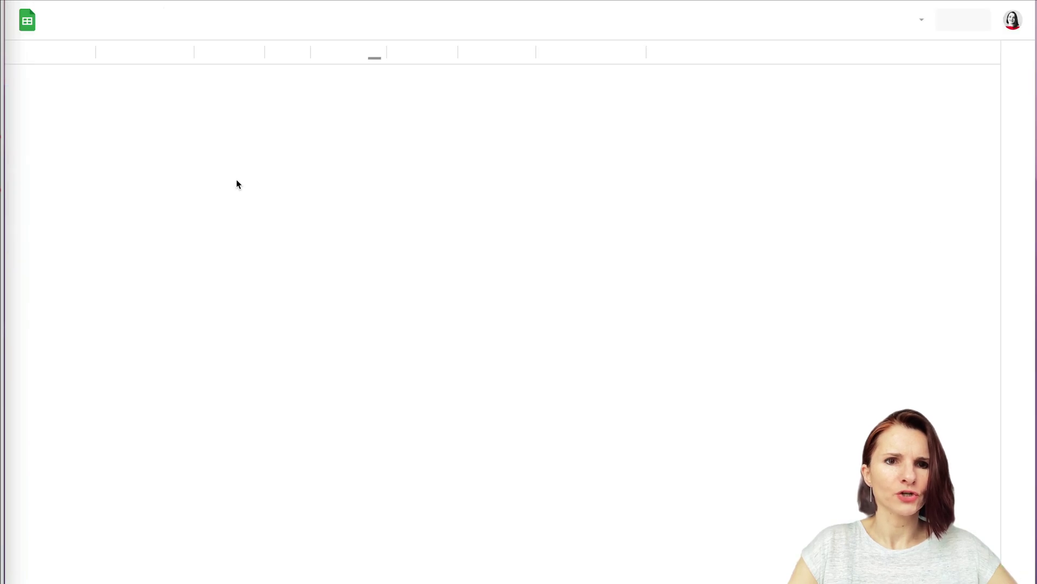
# Step: Bring up the upload option for opening a file in the blank spreadsheet and start selecting a file from the device
pyautogui.click(57, 31)
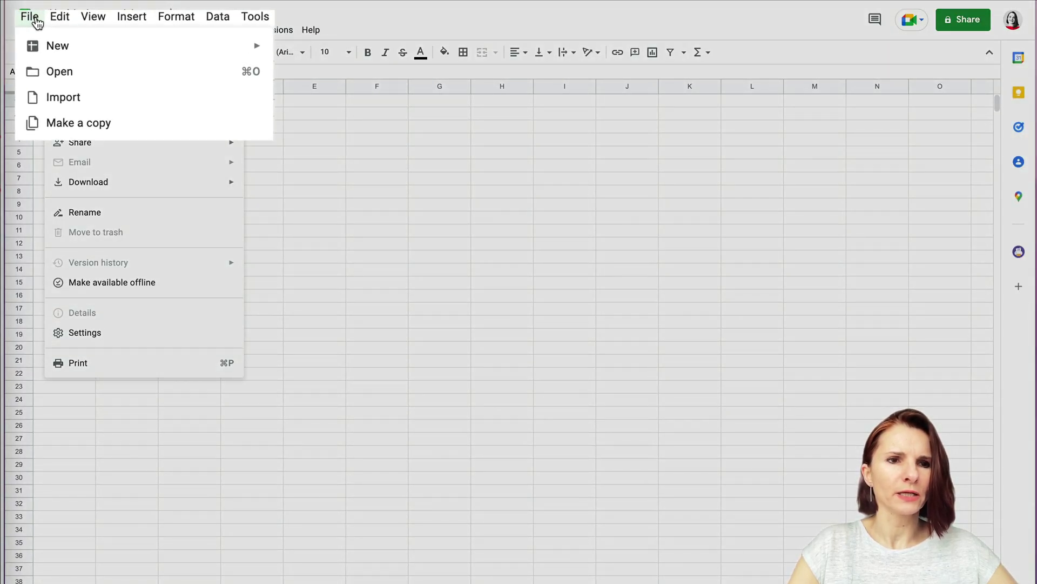
pyautogui.click(76, 72)
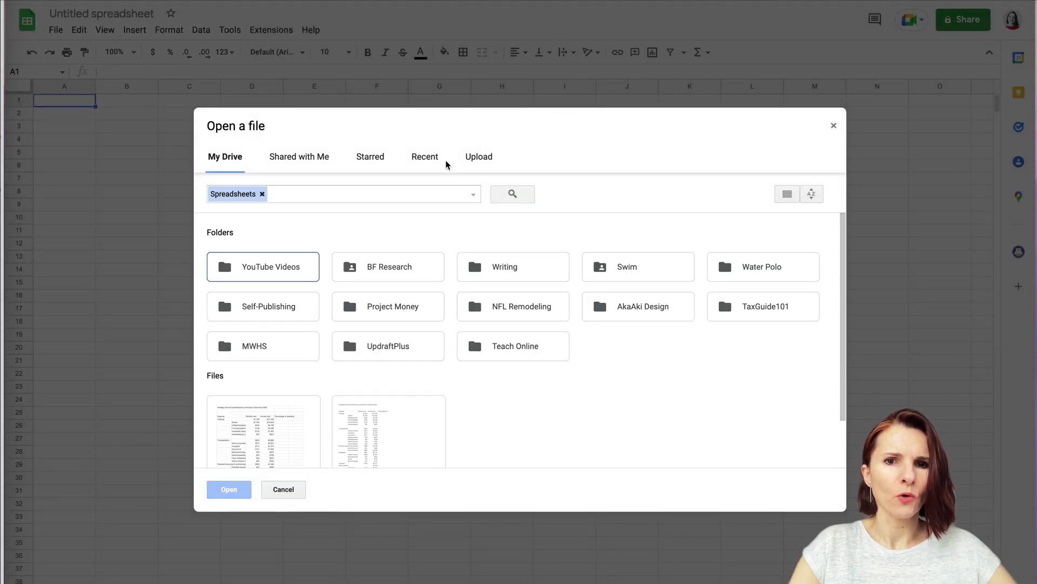
pyautogui.click(478, 158)
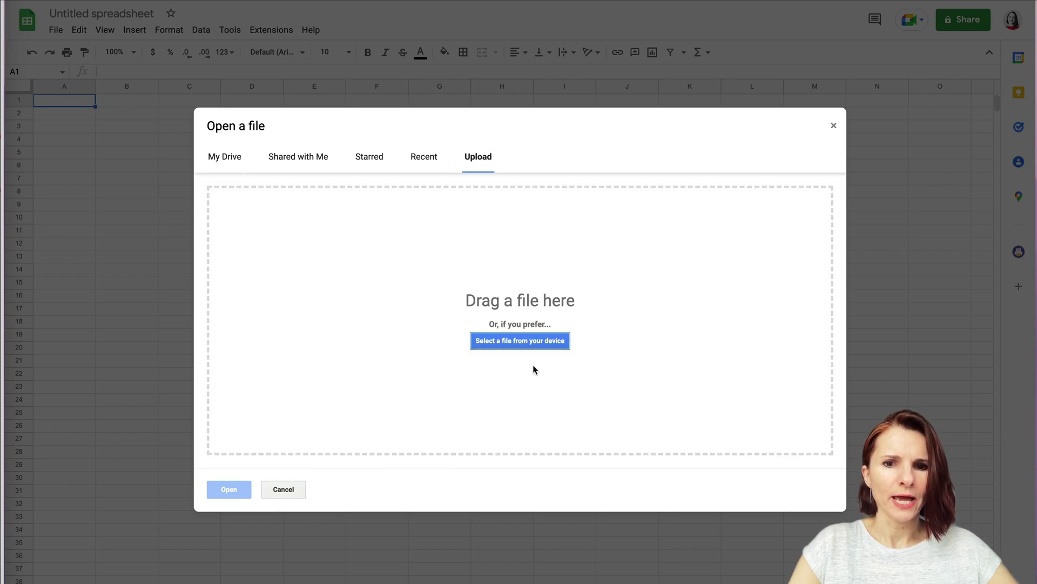
pyautogui.click(511, 345)
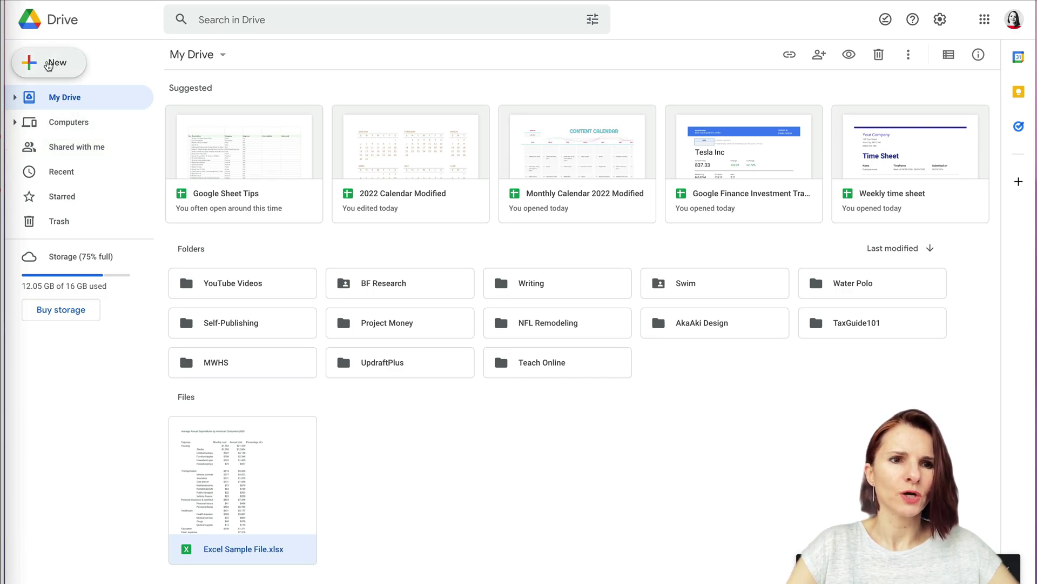
# Step: Open the Google Sheets template gallery from Drive to create a spreadsheet from a template
pyautogui.click(49, 65)
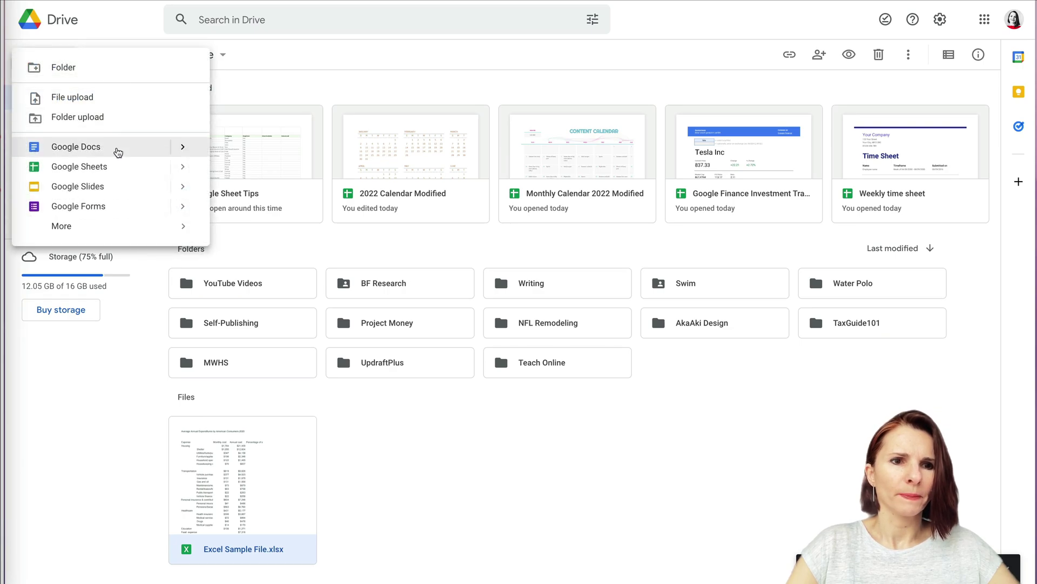
pyautogui.moveTo(184, 167)
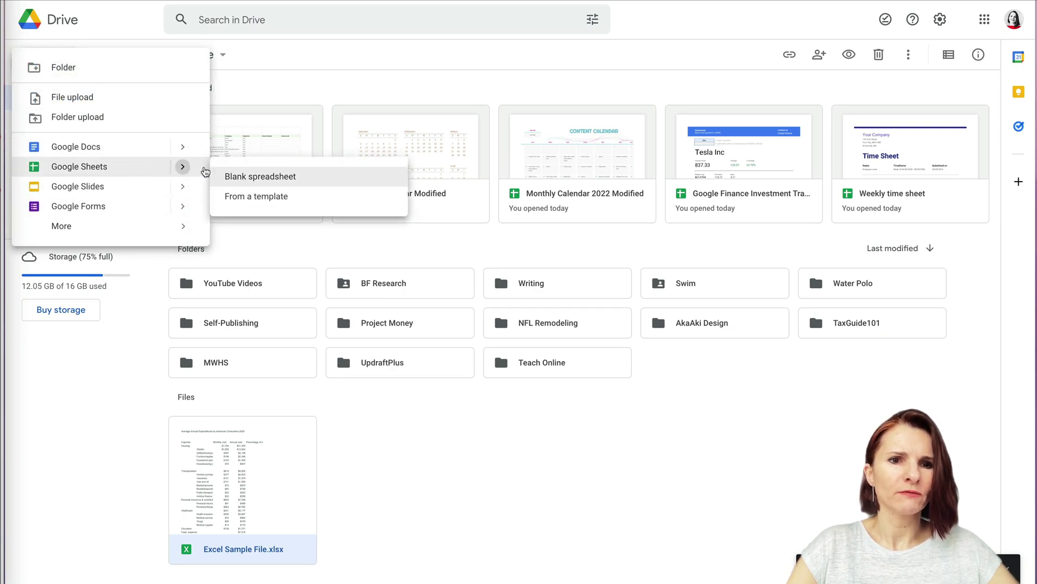
pyautogui.click(342, 212)
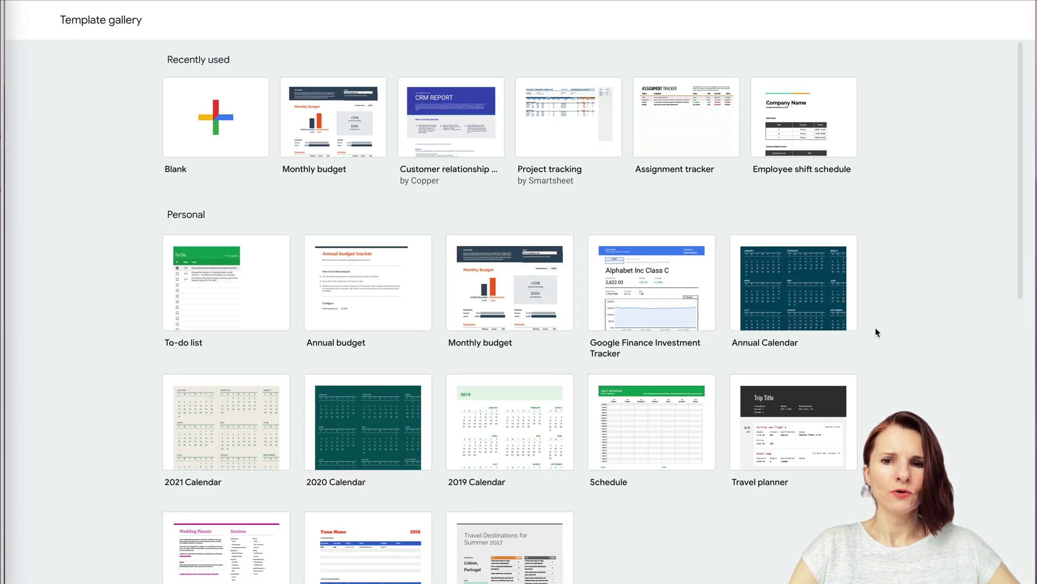
# Step: Browse the Personal, Work, Project management and Education templates in the gallery
pyautogui.scroll(-2, 876, 330)
pyautogui.scroll(-12, 510, 311)
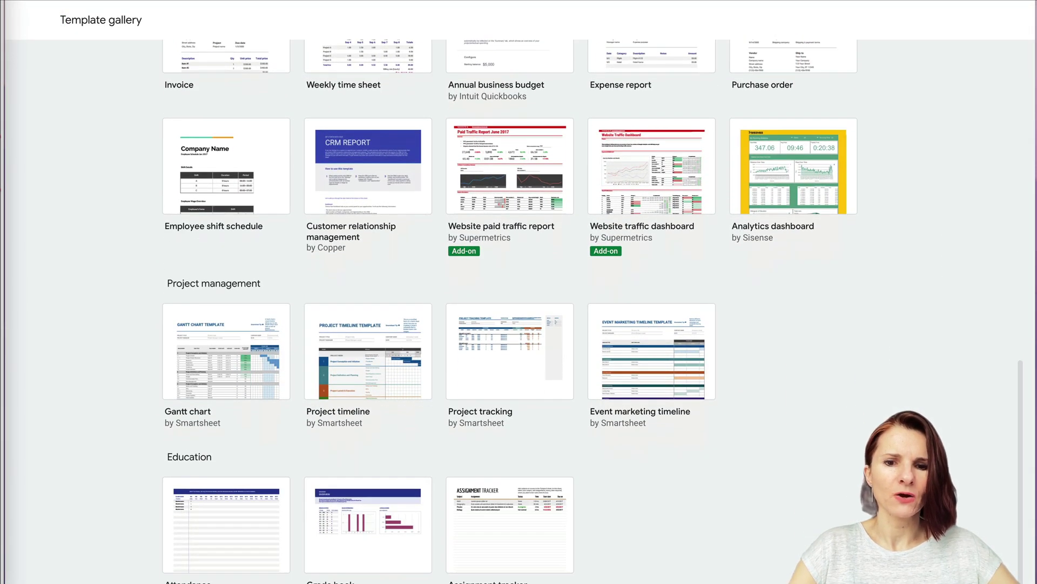
pyautogui.scroll(11, 510, 311)
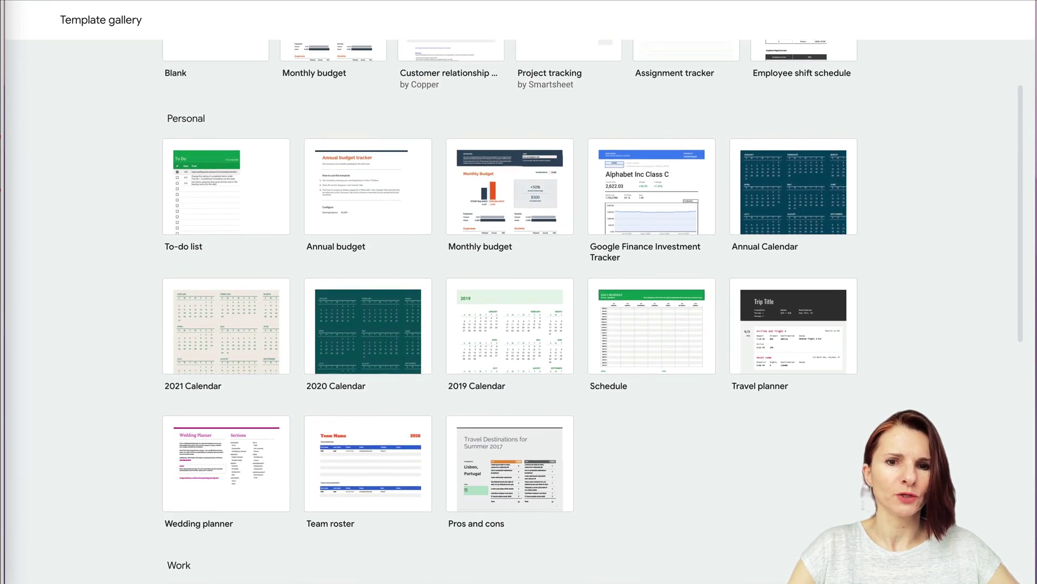
pyautogui.scroll(-3, 511, 312)
pyautogui.scroll(2, 511, 311)
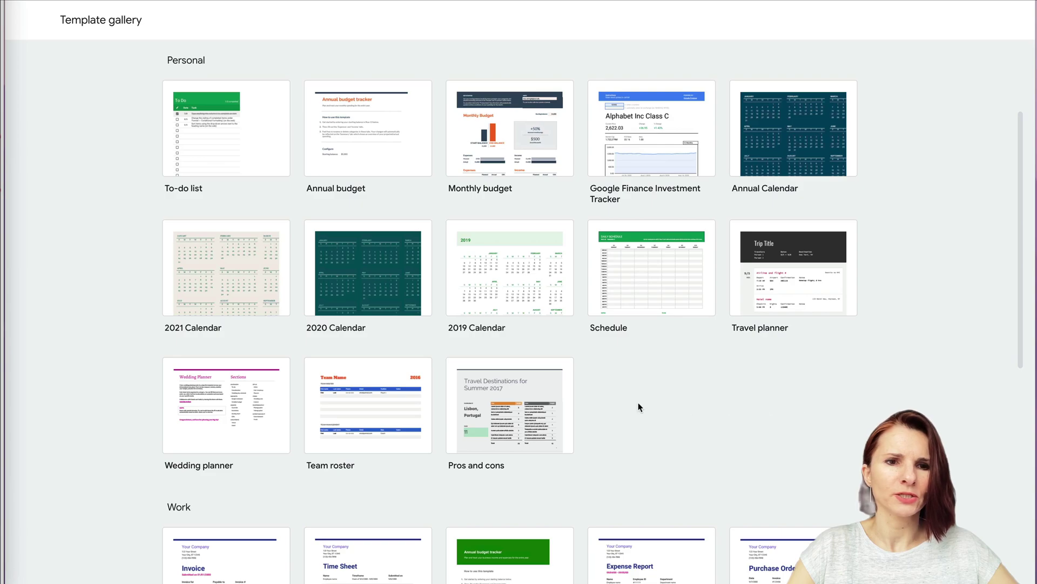
pyautogui.scroll(-7, 616, 345)
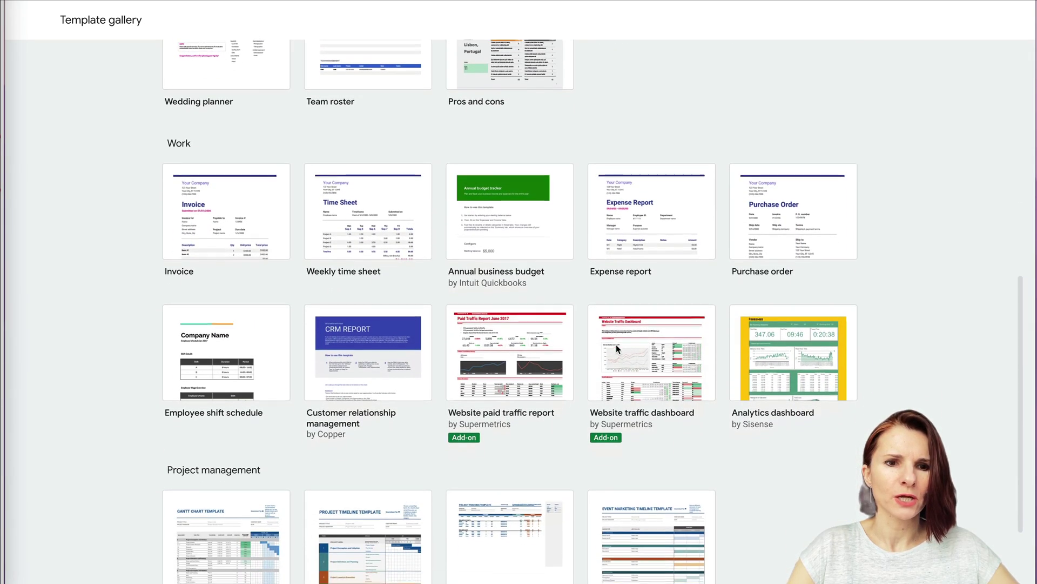
pyautogui.scroll(-2, 861, 459)
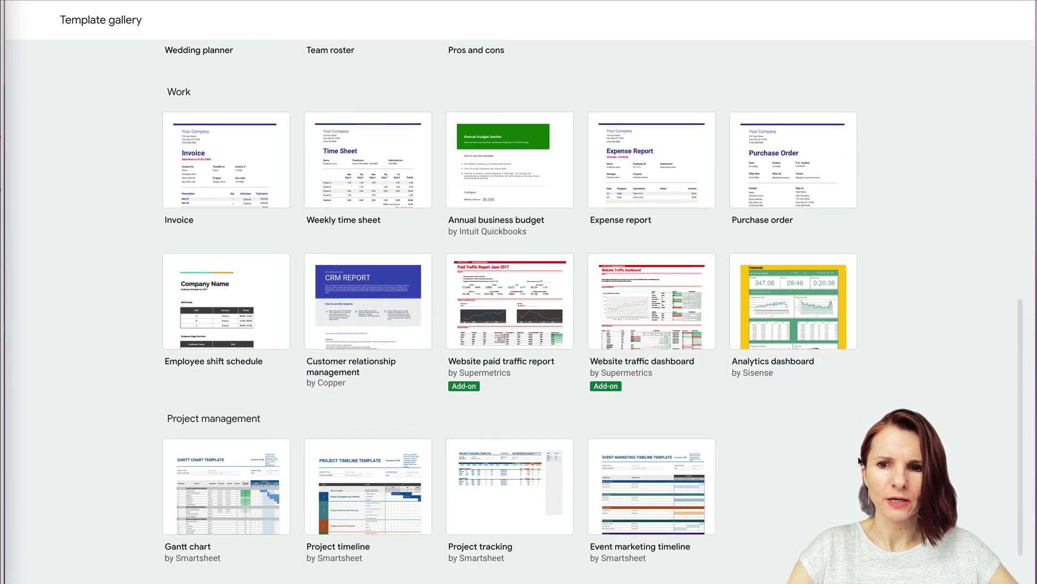
pyautogui.scroll(-1, 859, 460)
pyautogui.scroll(-1, 755, 459)
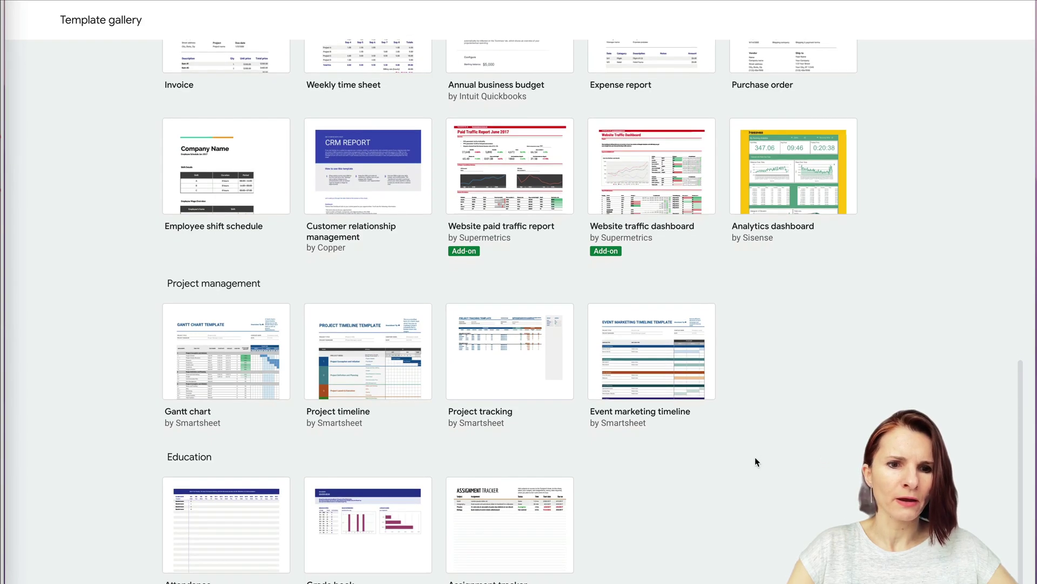
# Step: Create a spreadsheet from the Monthly budget template in the Personal section of the gallery
pyautogui.scroll(9, 755, 461)
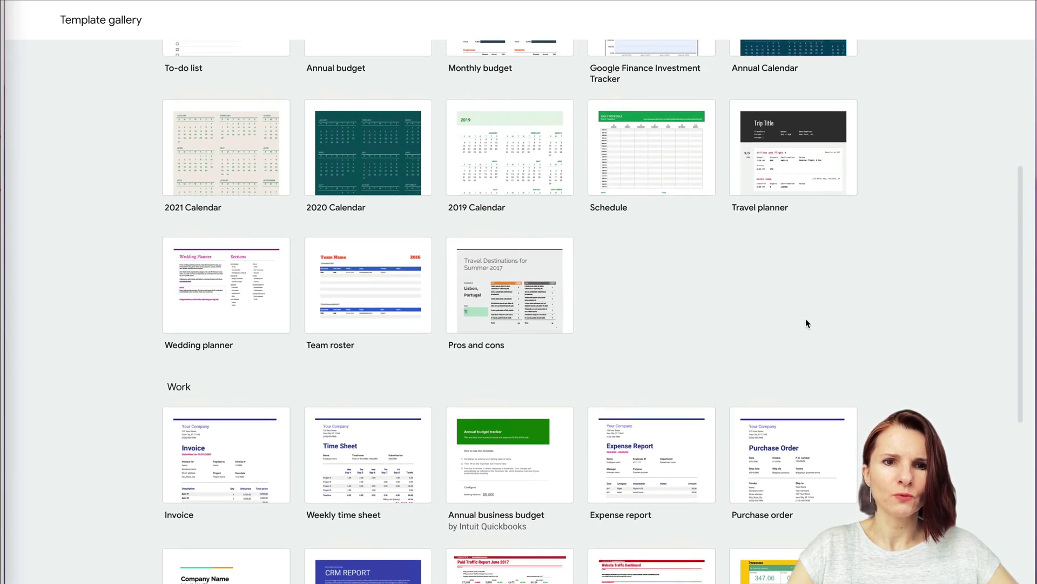
pyautogui.scroll(2, 806, 323)
pyautogui.scroll(1, 681, 391)
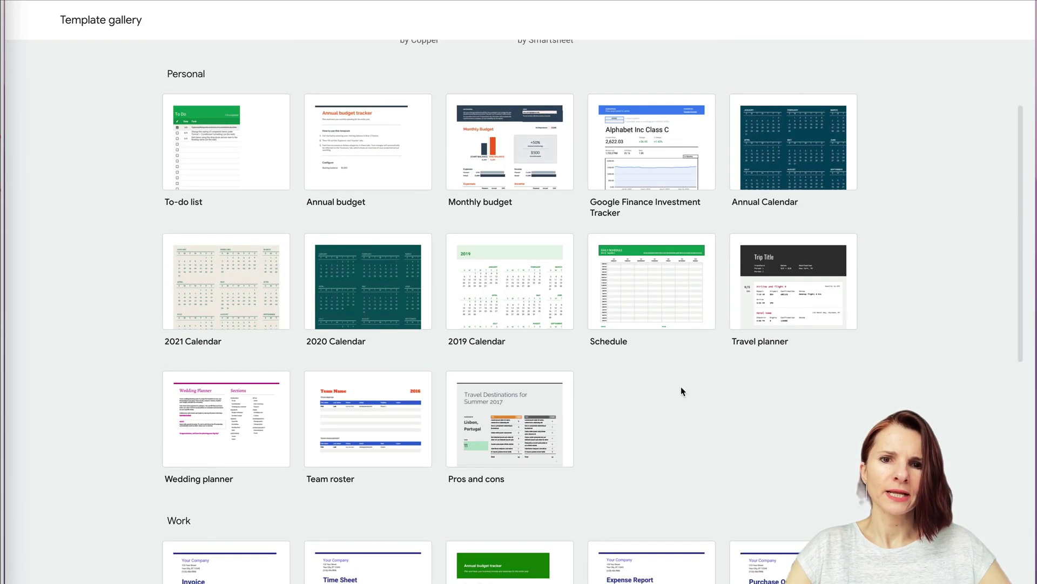
pyautogui.click(518, 144)
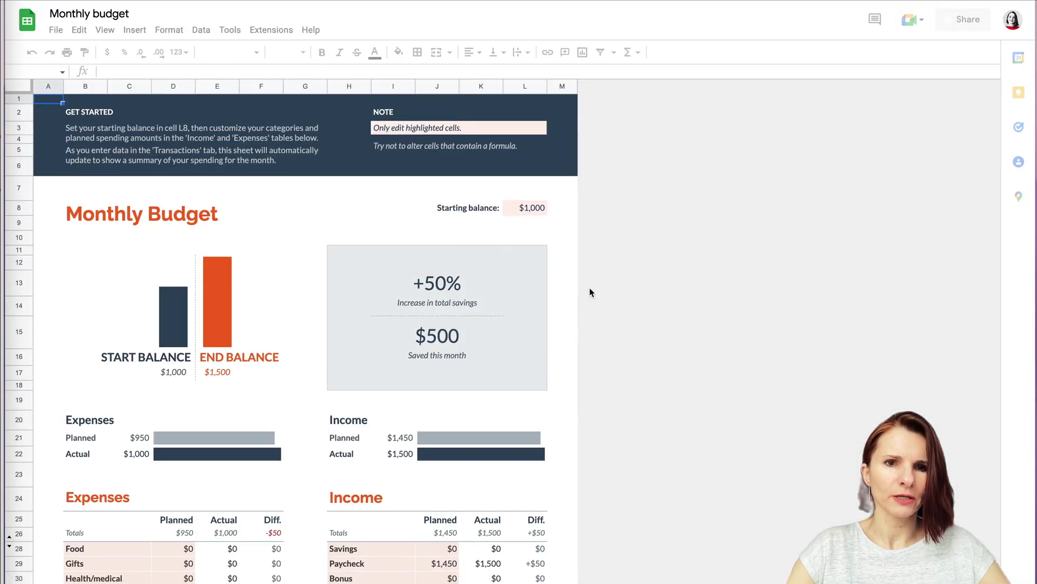
# Step: Look through the Summary and Transactions sheets of the monthly budget spreadsheet
pyautogui.scroll(-5, 589, 288)
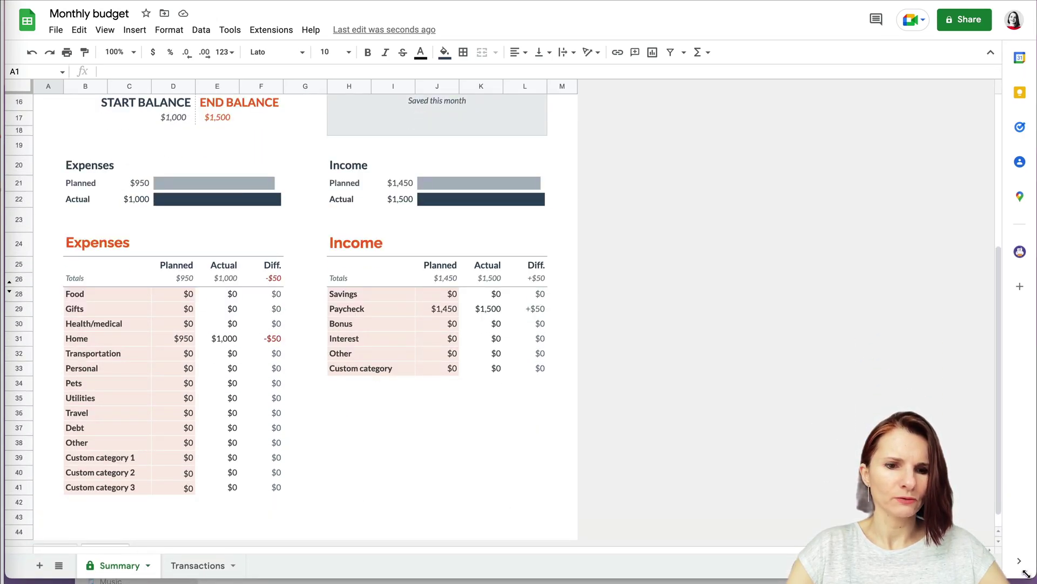
pyautogui.click(189, 567)
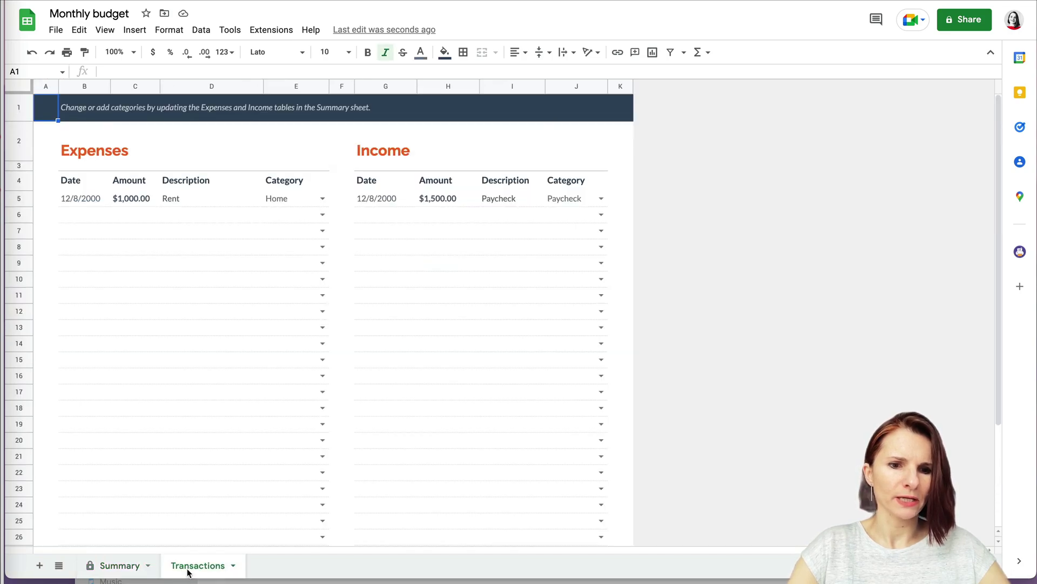
pyautogui.click(127, 565)
pyautogui.scroll(2, 210, 252)
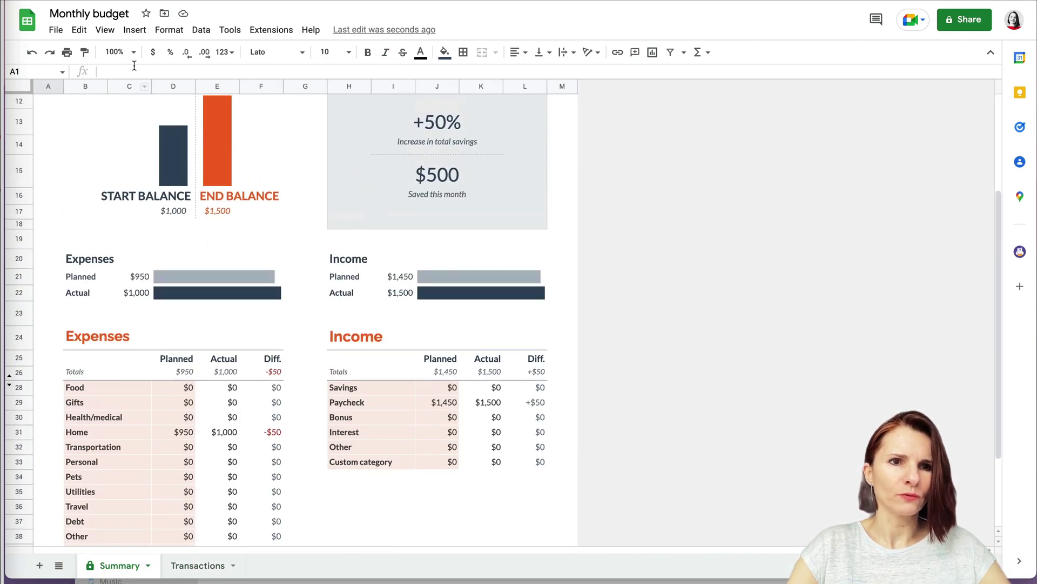
# Step: Rename the spreadsheet as My Budget Worksheet
pyautogui.click(93, 14)
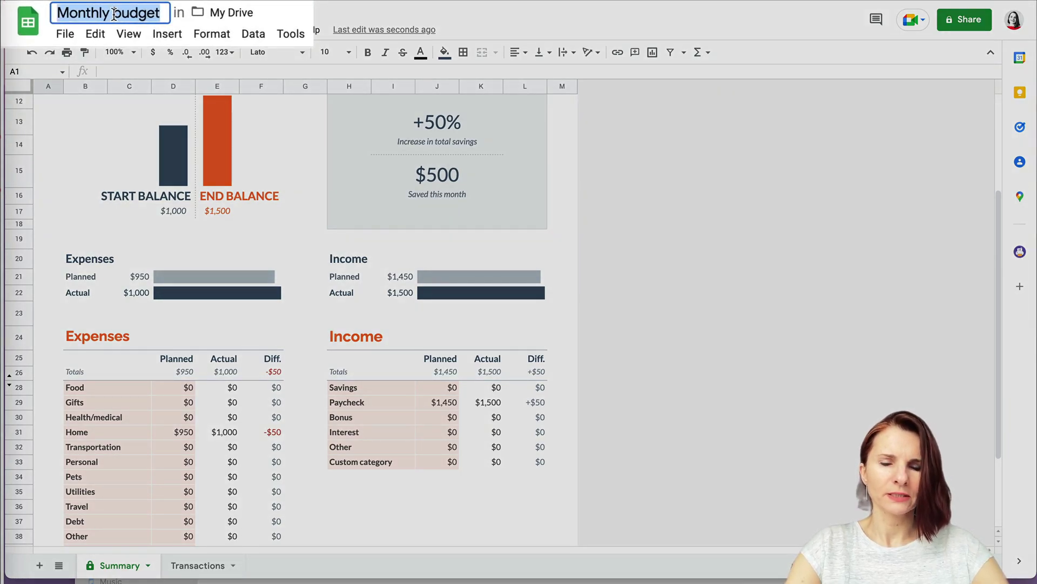
pyautogui.write('My B')
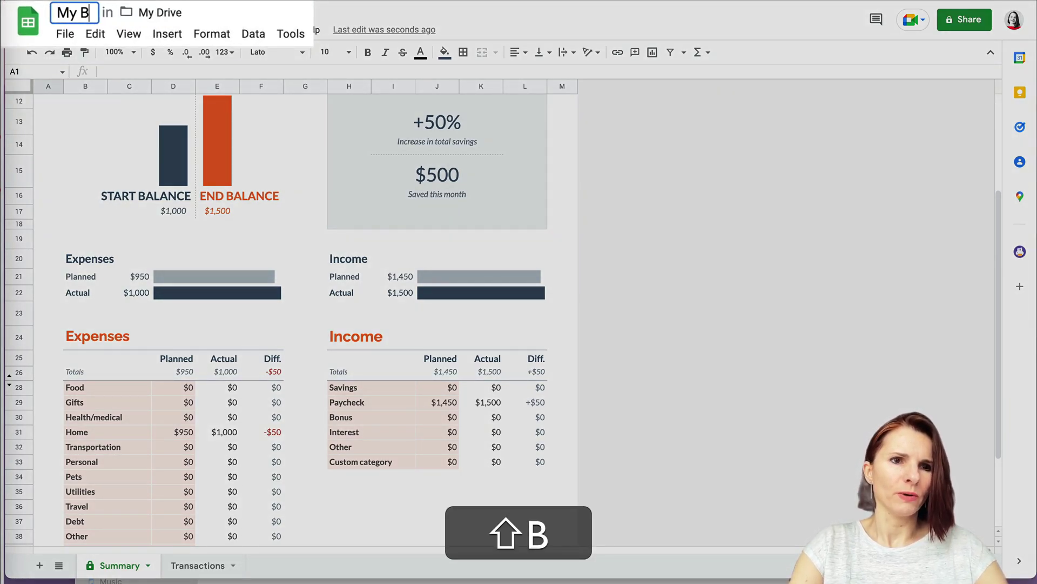
pyautogui.write('udget Worksh')
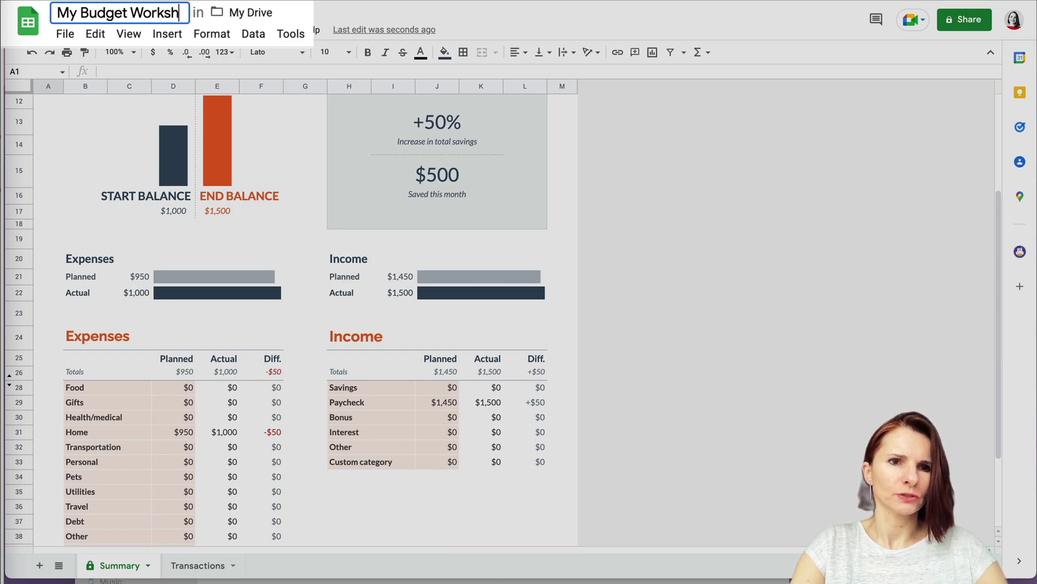
pyautogui.write('eet')
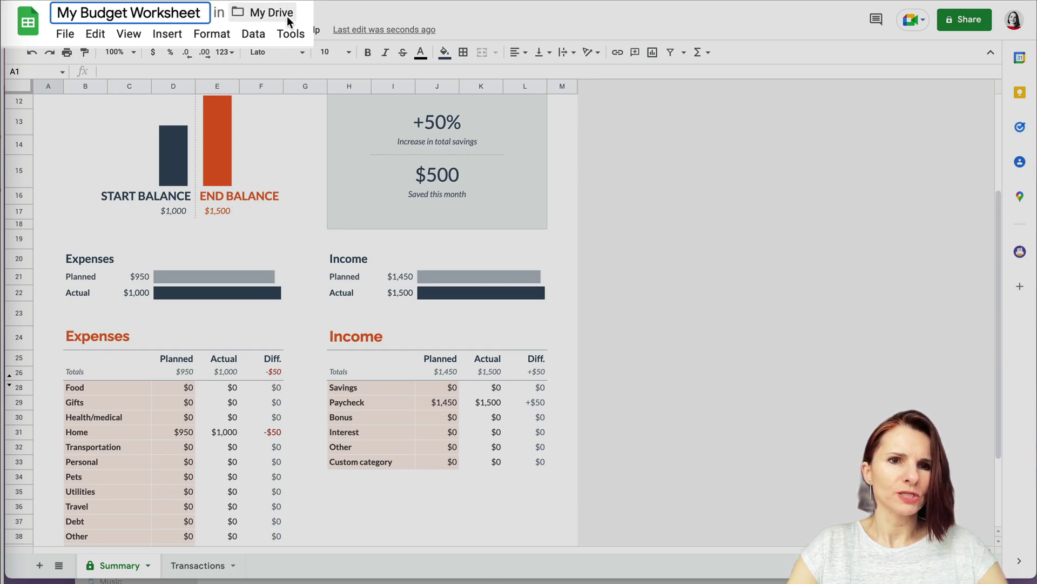
pyautogui.press('Return')
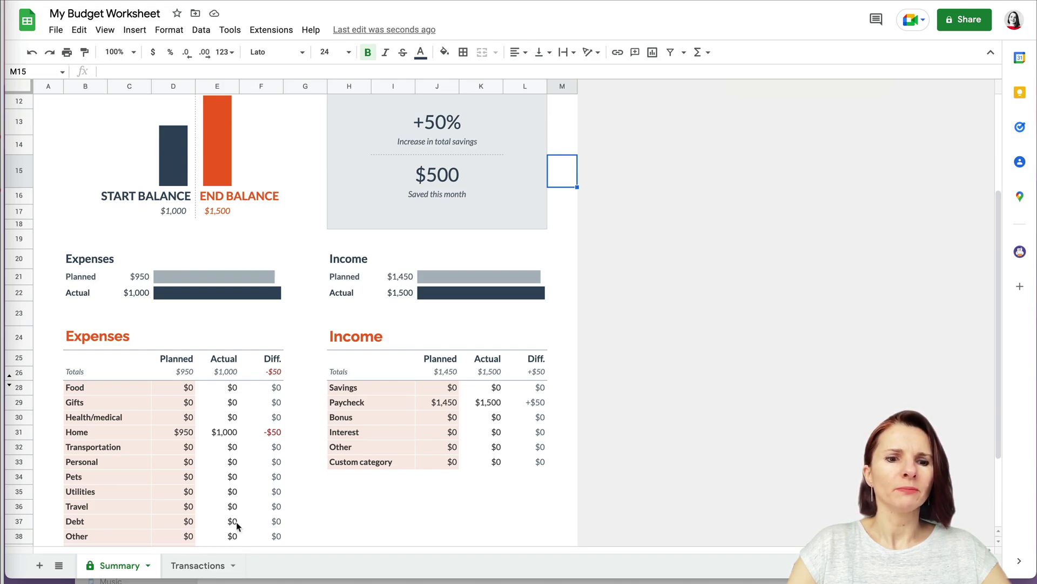
# Step: Review the Transactions sheet and return to the expense and income tables on the Summary sheet
pyautogui.click(196, 565)
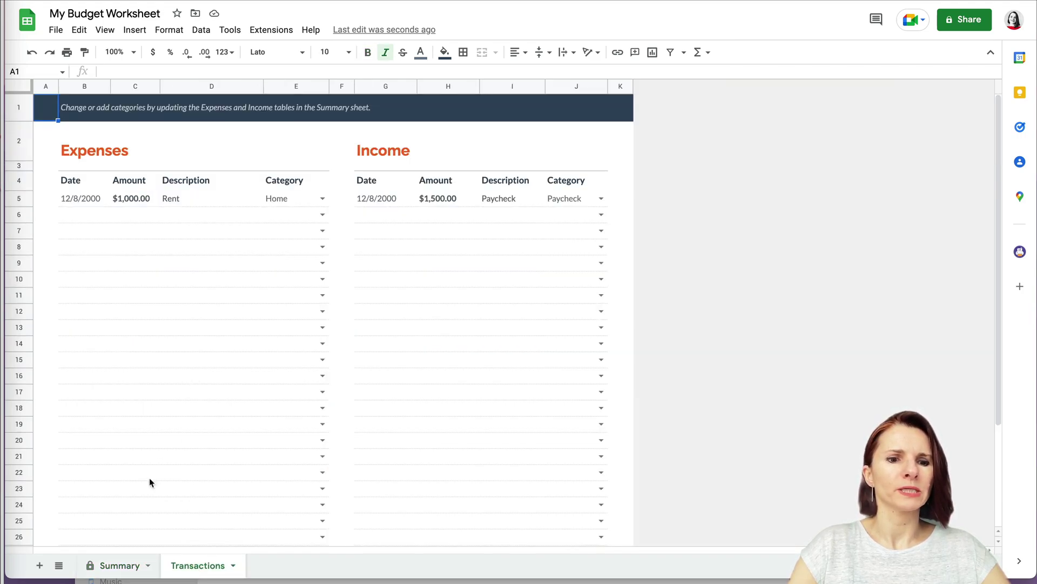
pyautogui.click(120, 565)
pyautogui.scroll(-2, 284, 472)
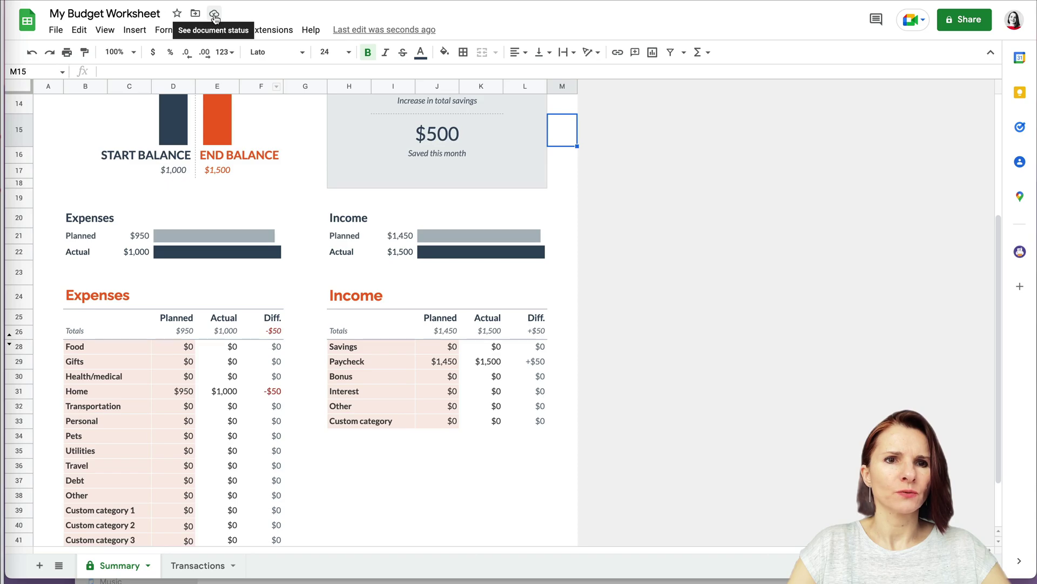
# Step: Start moving the spreadsheet from My Drive and open the YouTube Videos folder as the destination
pyautogui.click(122, 13)
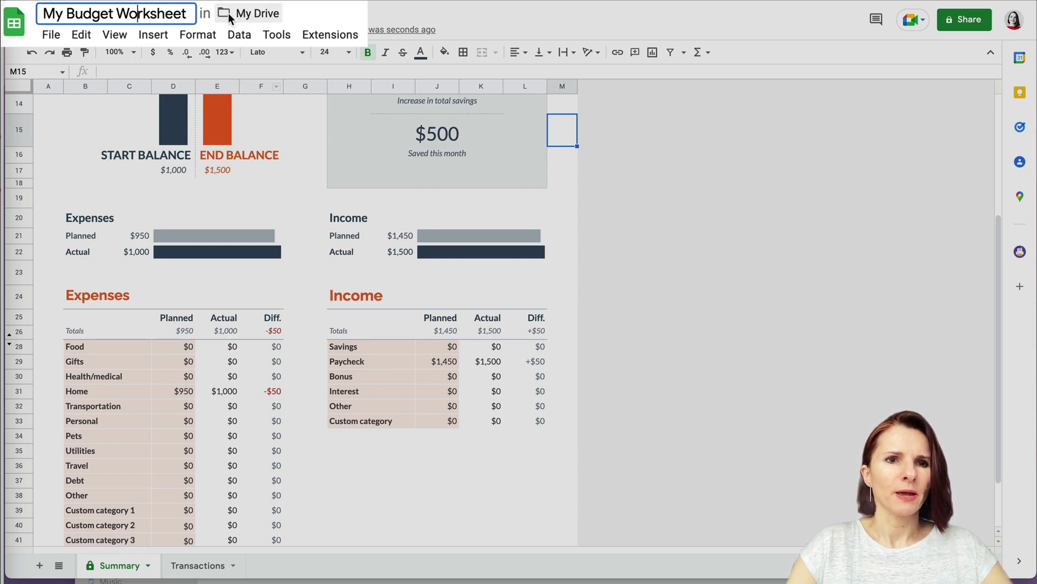
pyautogui.click(286, 15)
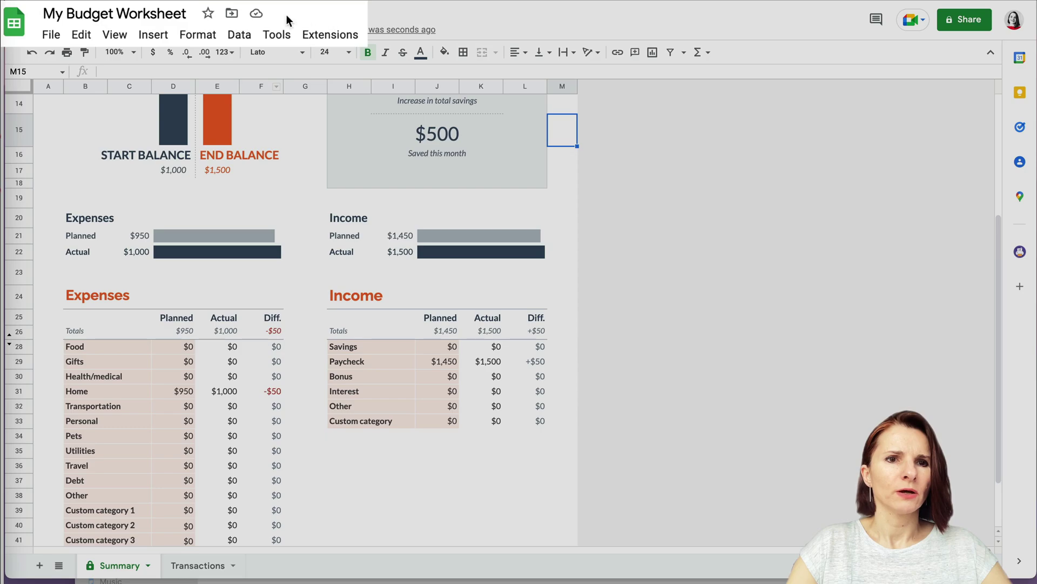
pyautogui.click(234, 16)
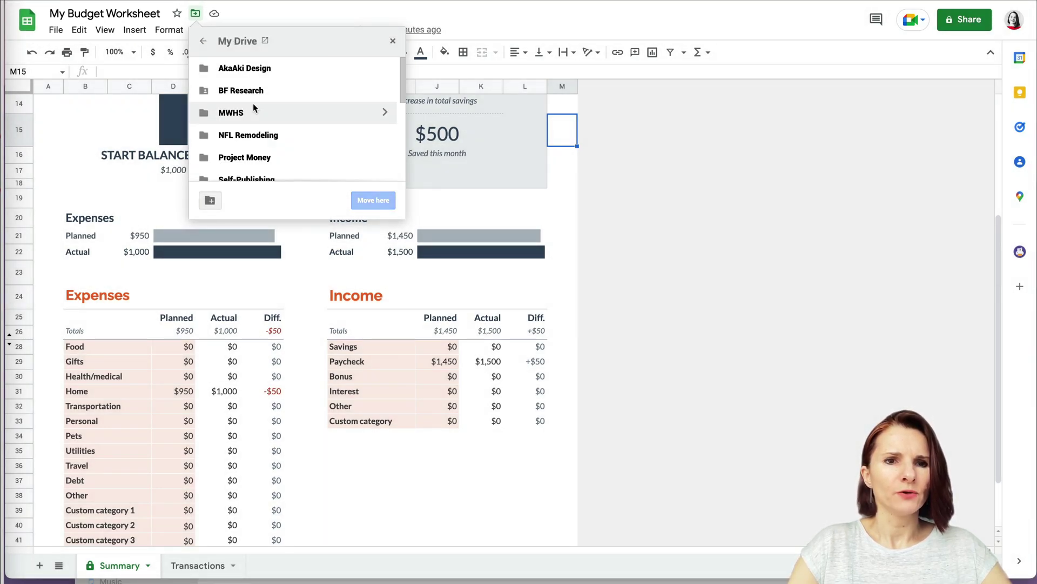
pyautogui.scroll(-2, 253, 103)
pyautogui.scroll(-3, 253, 102)
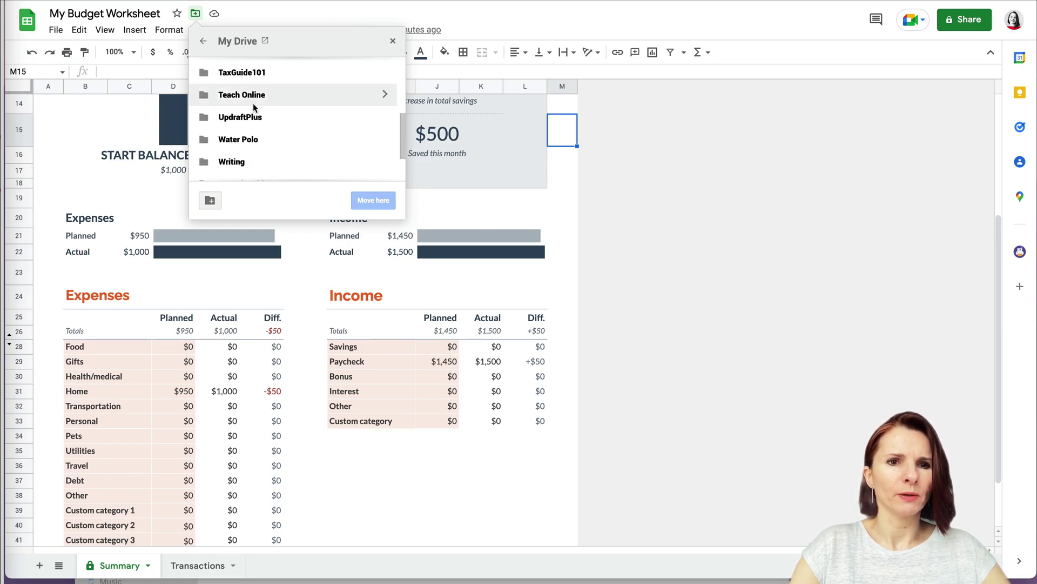
pyautogui.scroll(-2, 259, 95)
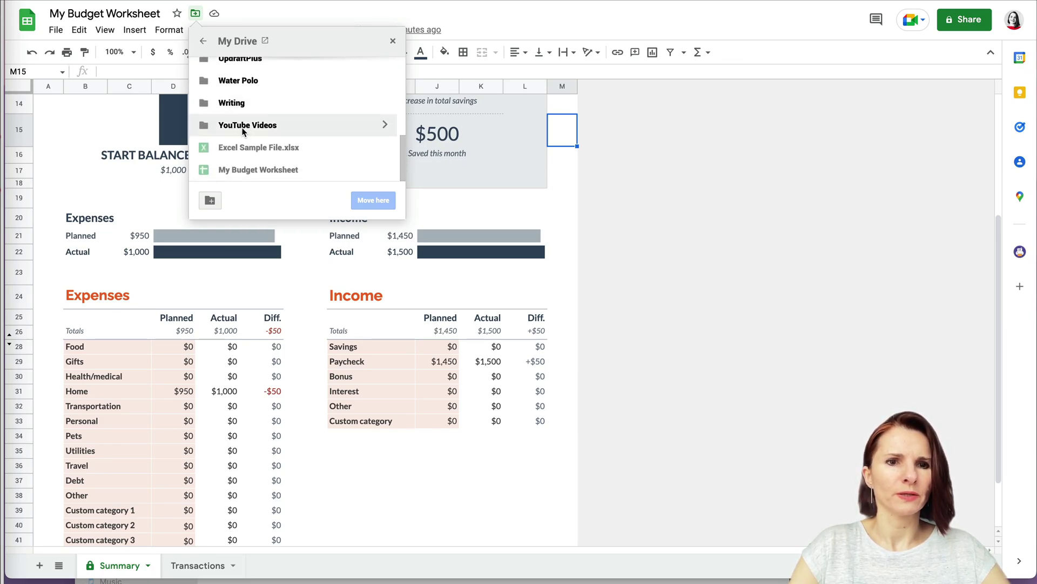
pyautogui.click(382, 132)
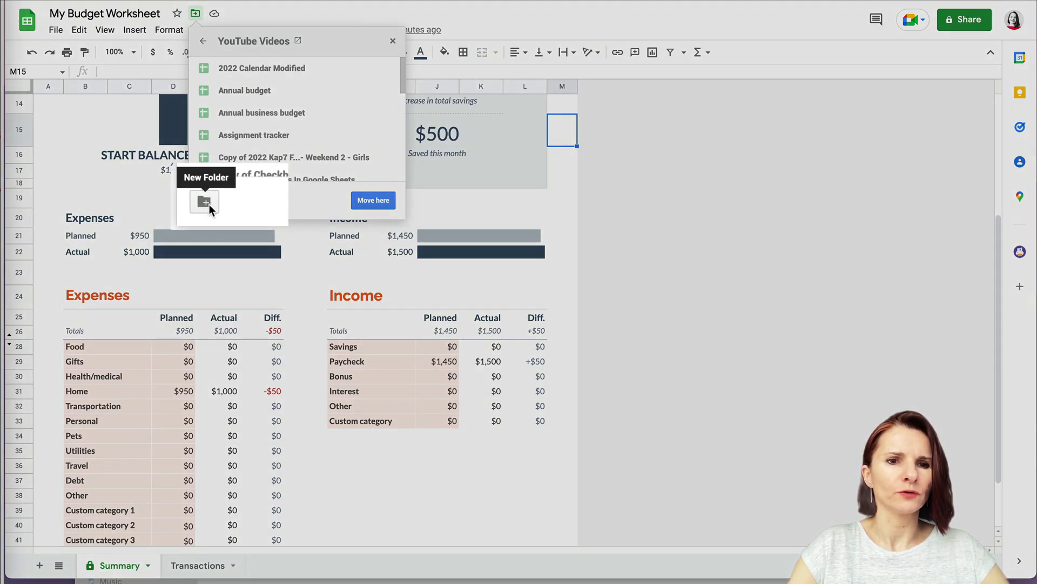
# Step: Create a folder named Test inside YouTube Videos and move the spreadsheet into it
pyautogui.click(210, 204)
pyautogui.write('Test')
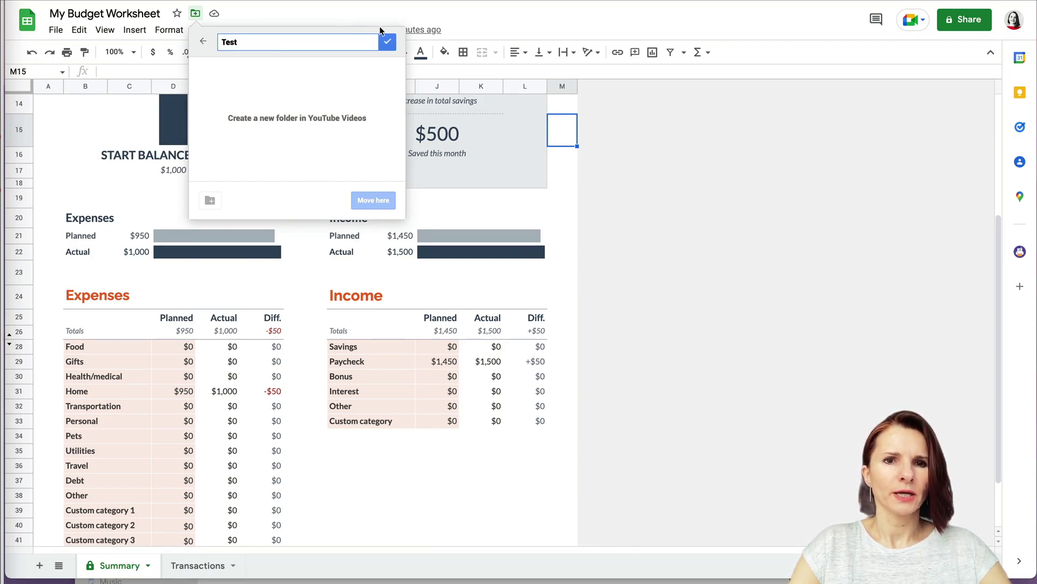
pyautogui.click(388, 41)
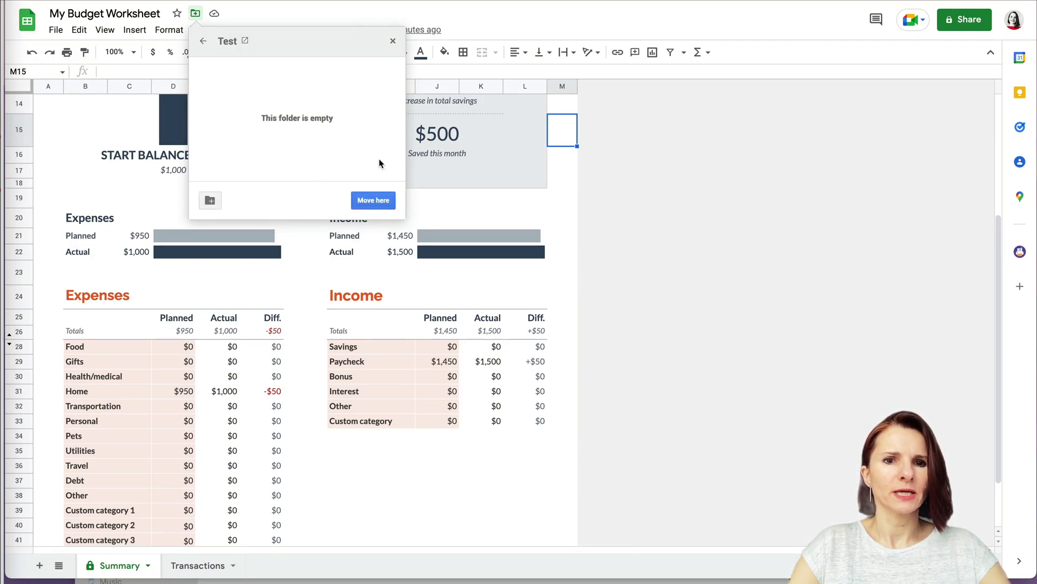
pyautogui.click(376, 206)
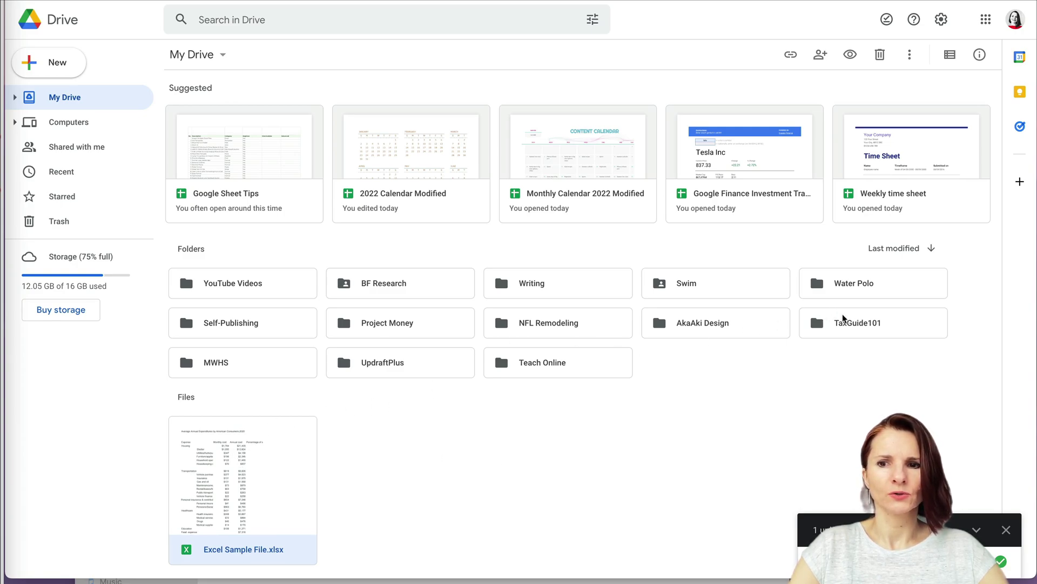
# Step: In Drive, move My Budget Worksheet from the Test folder up to YouTube Videos and open that parent folder
pyautogui.doubleClick(251, 288)
pyautogui.doubleClick(210, 135)
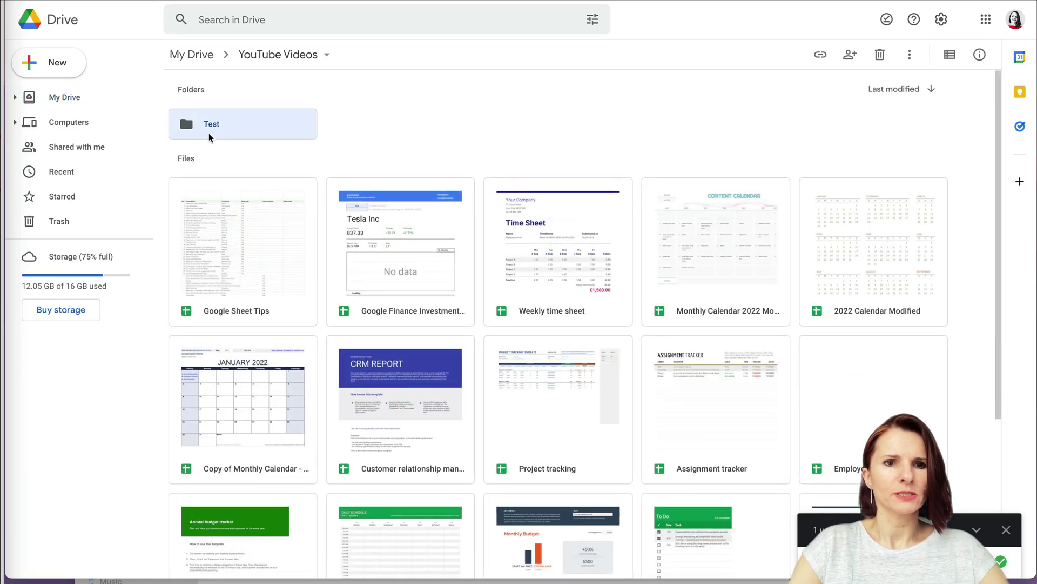
pyautogui.moveTo(252, 176); pyautogui.dragTo(267, 59)
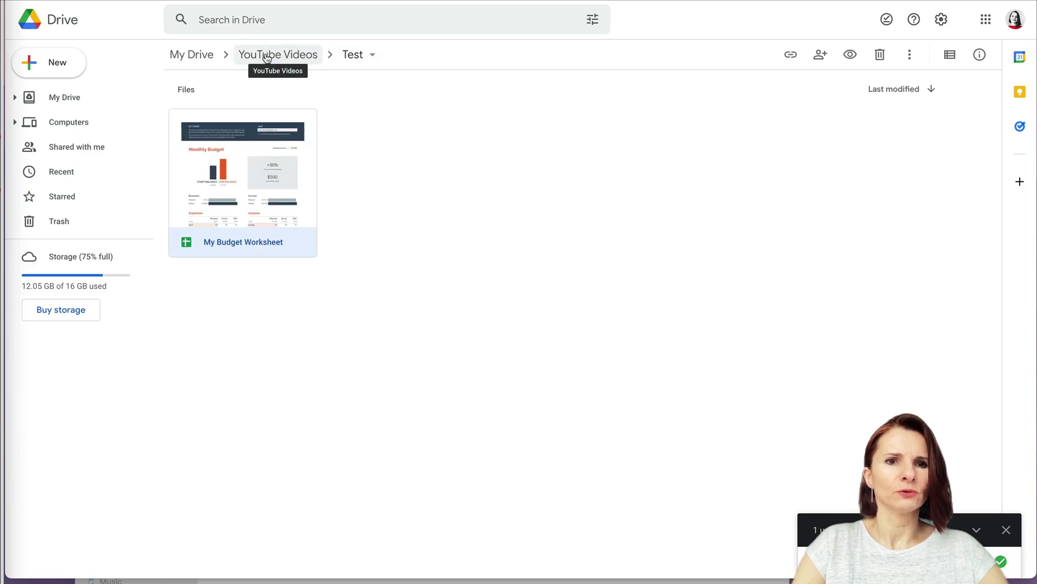
pyautogui.click(267, 58)
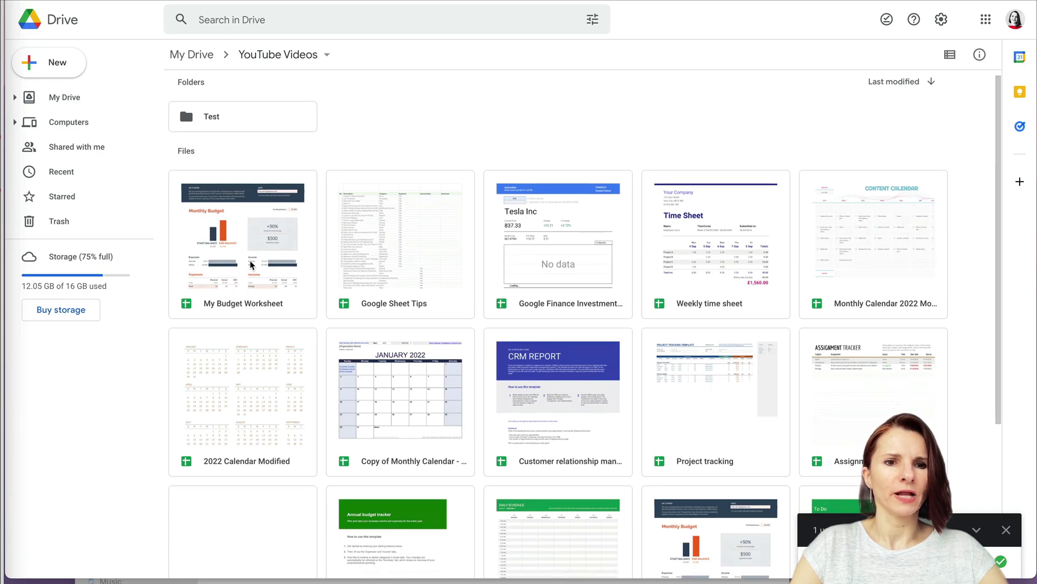
# Step: Remove My Budget Worksheet from the YouTube Videos folder
pyautogui.click(240, 227)
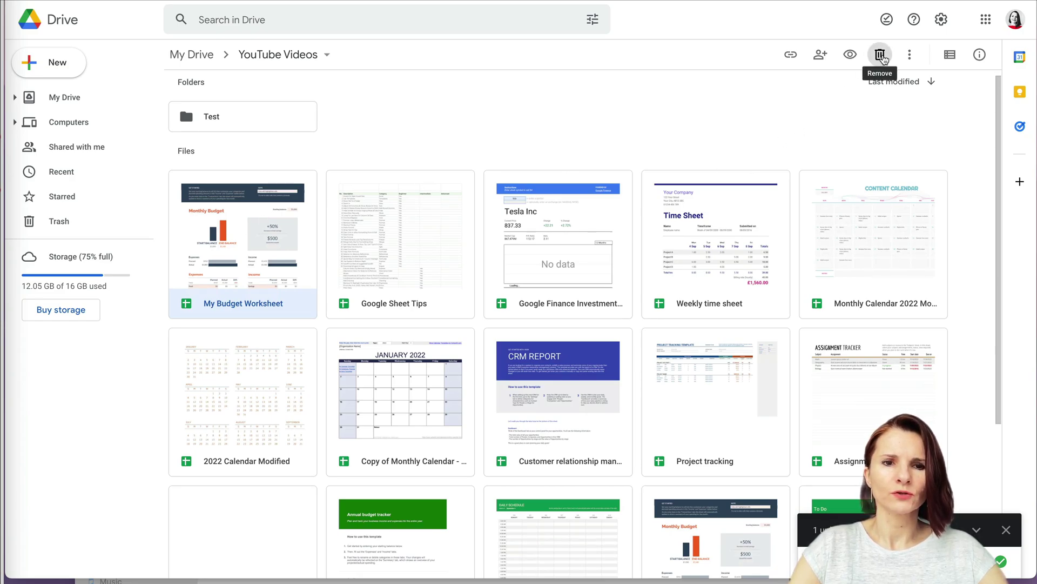
pyautogui.rightClick(286, 239)
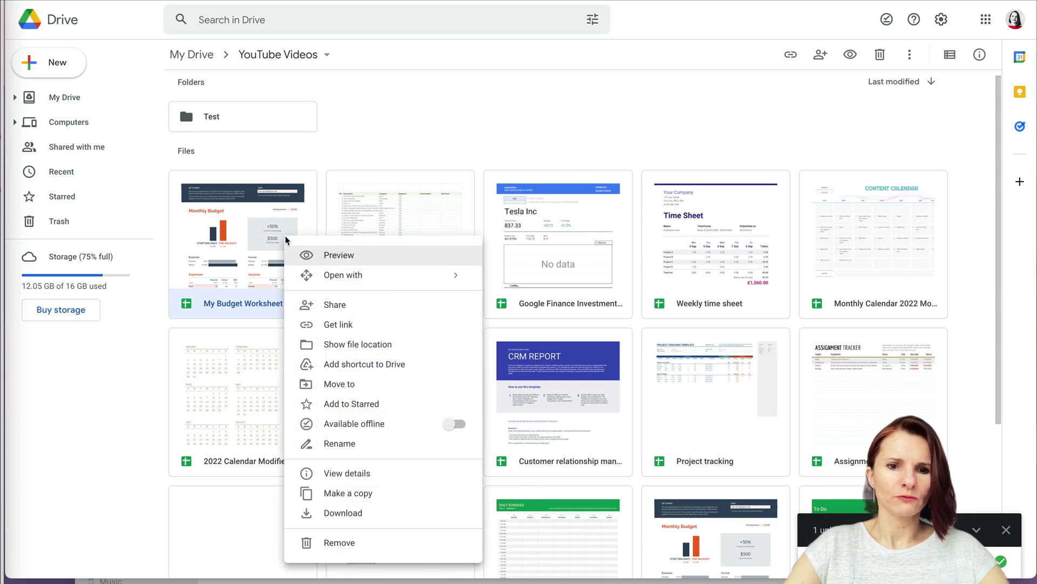
pyautogui.click(338, 543)
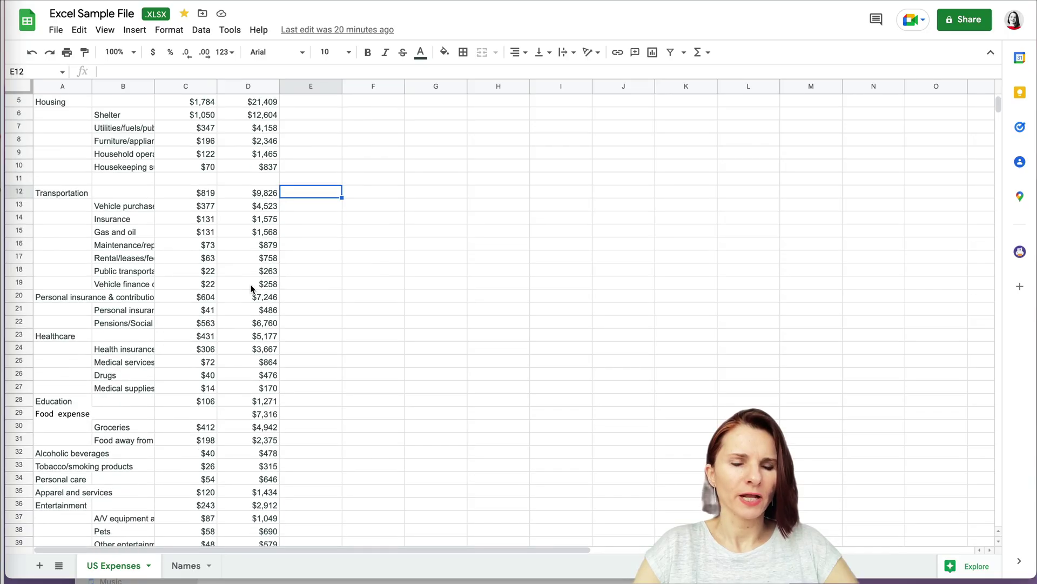
# Step: In Excel Sample File, set the zoom of the US Expenses sheet to 125% and to 150%
pyautogui.scroll(2, 251, 288)
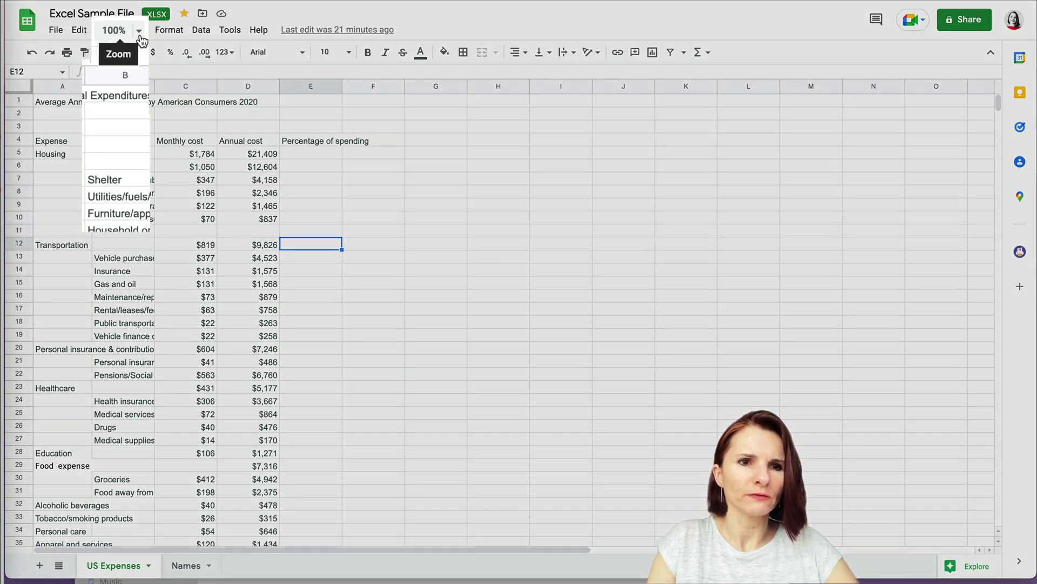
pyautogui.click(140, 34)
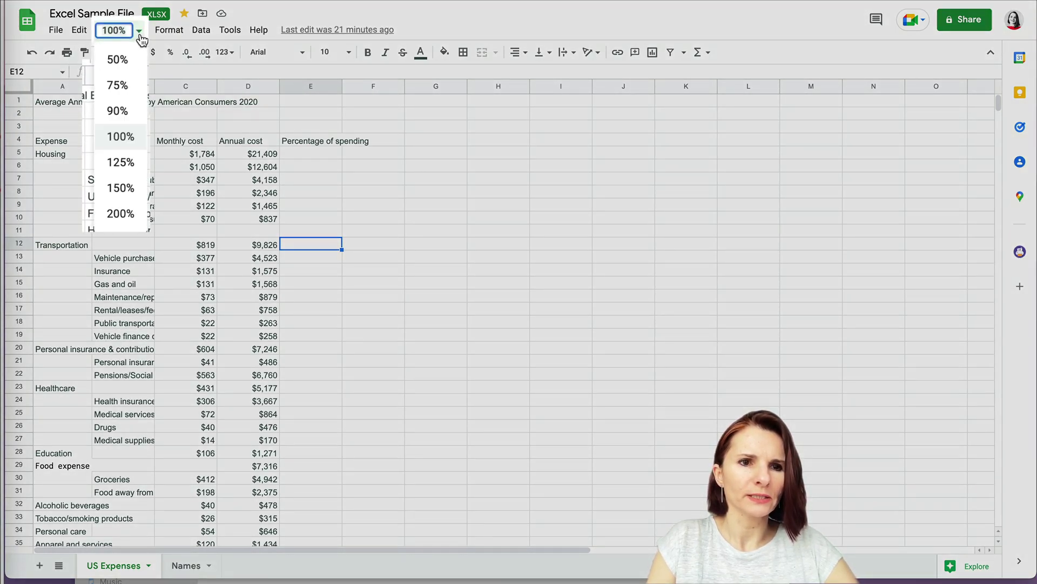
pyautogui.click(129, 162)
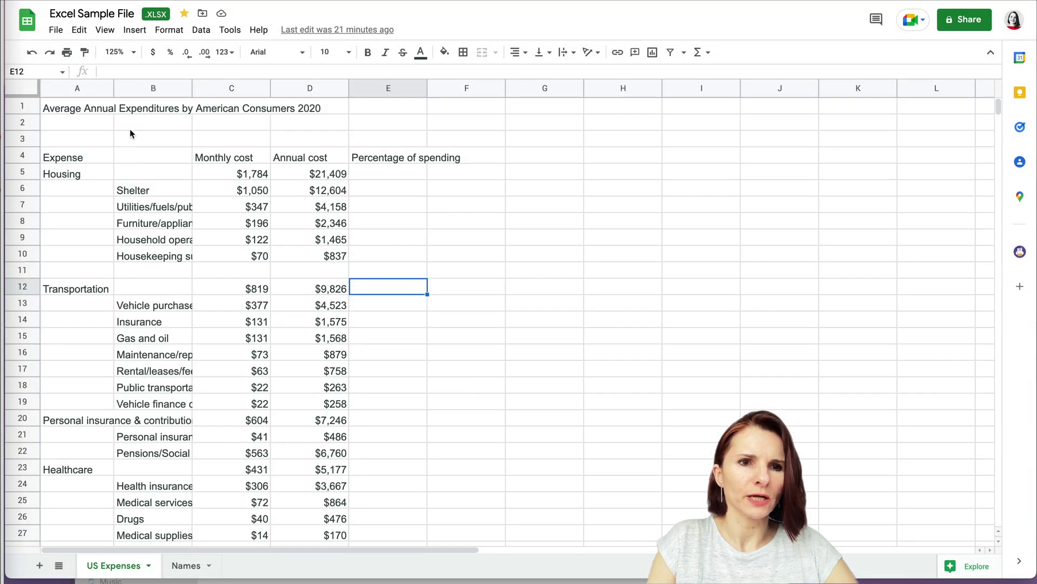
pyautogui.click(135, 57)
pyautogui.click(130, 170)
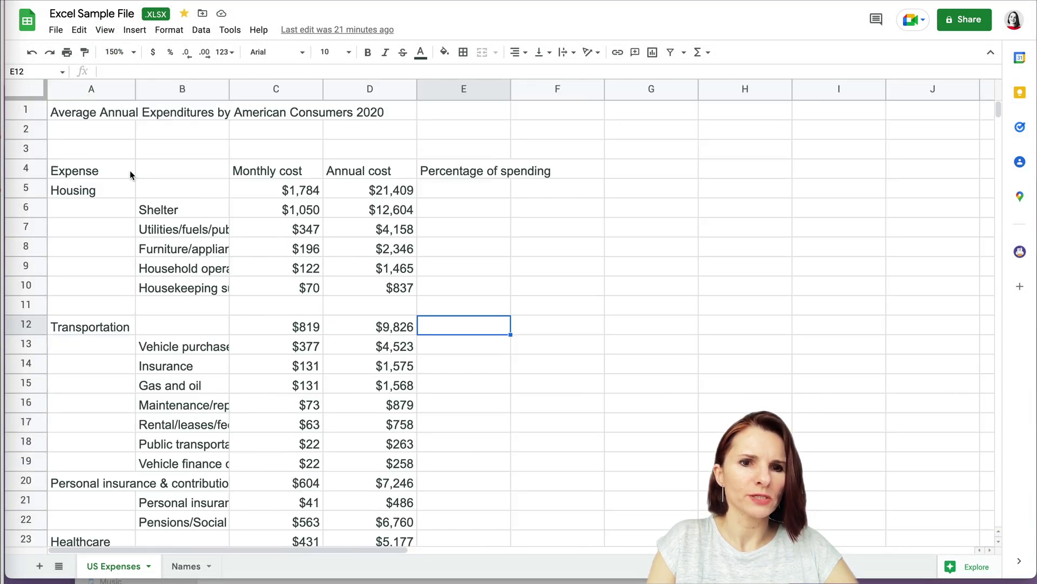
# Step: Enter a custom zoom level of 130% for the US Expenses sheet
pyautogui.click(115, 51)
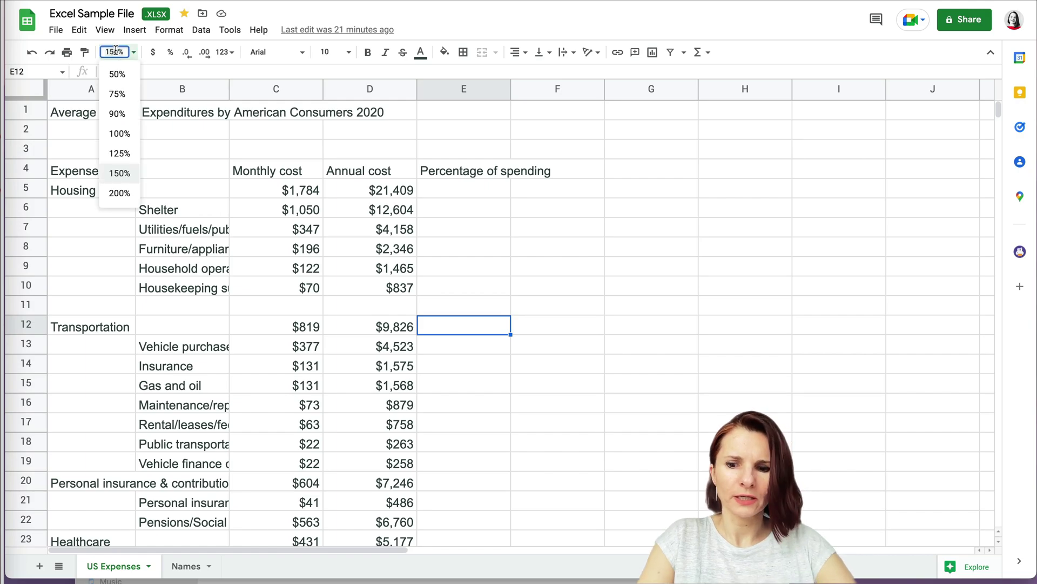
pyautogui.write('130')
pyautogui.press('Return')
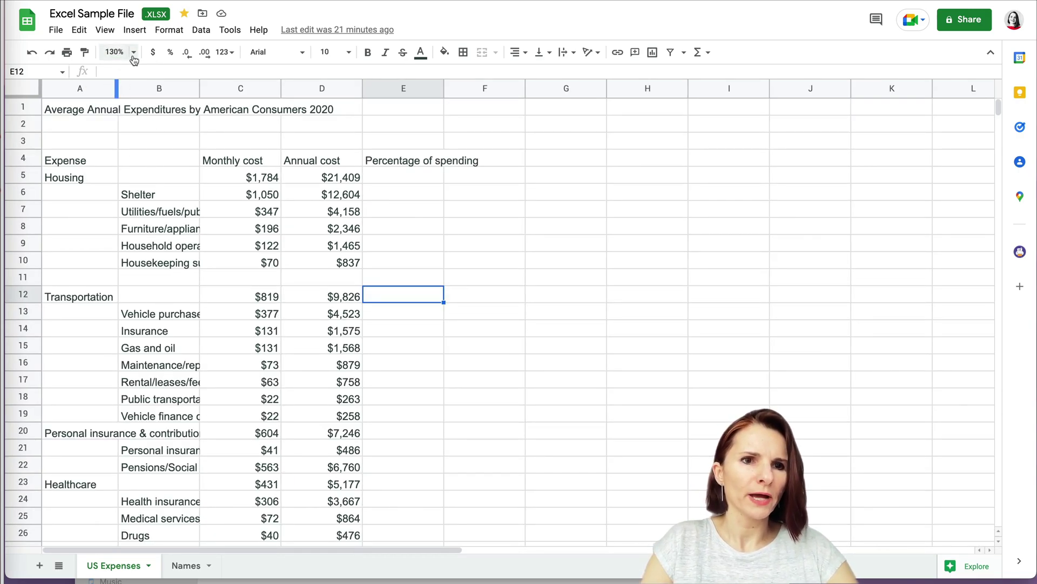
# Step: Set the sheet's zoom back to 100% and select an empty cell beside the expense data
pyautogui.click(115, 51)
pyautogui.click(124, 133)
pyautogui.click(447, 246)
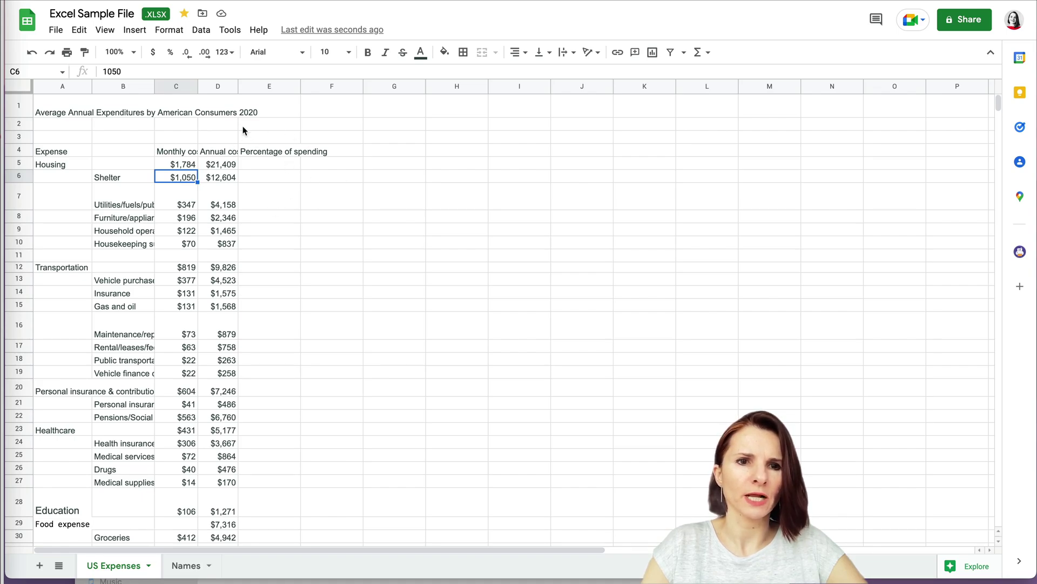
# Step: Widen columns D and C so the Annual cost and Monthly cost headings fit inside their cells
pyautogui.click(219, 87)
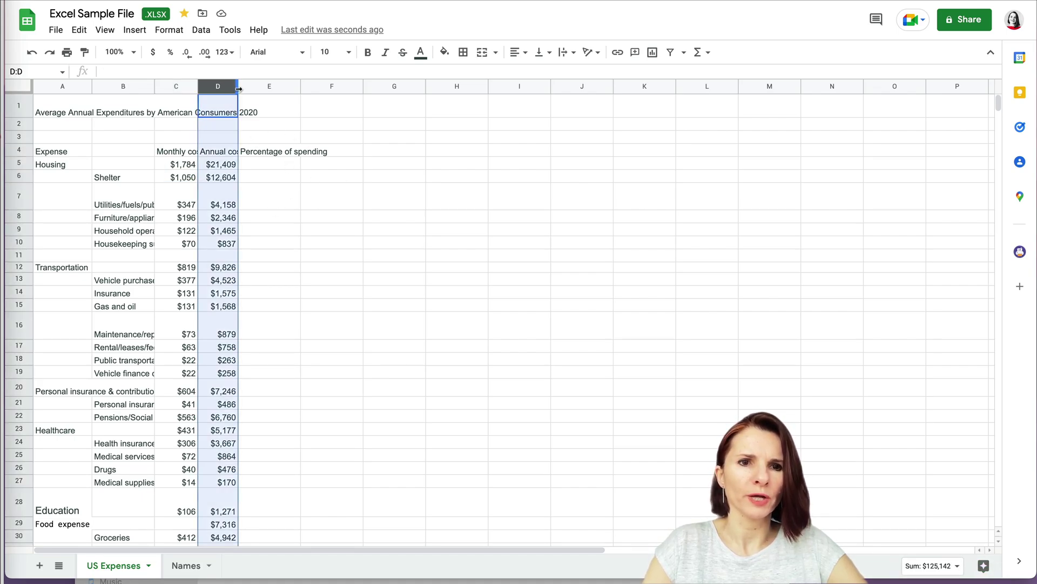
pyautogui.moveTo(238, 88); pyautogui.dragTo(263, 88)
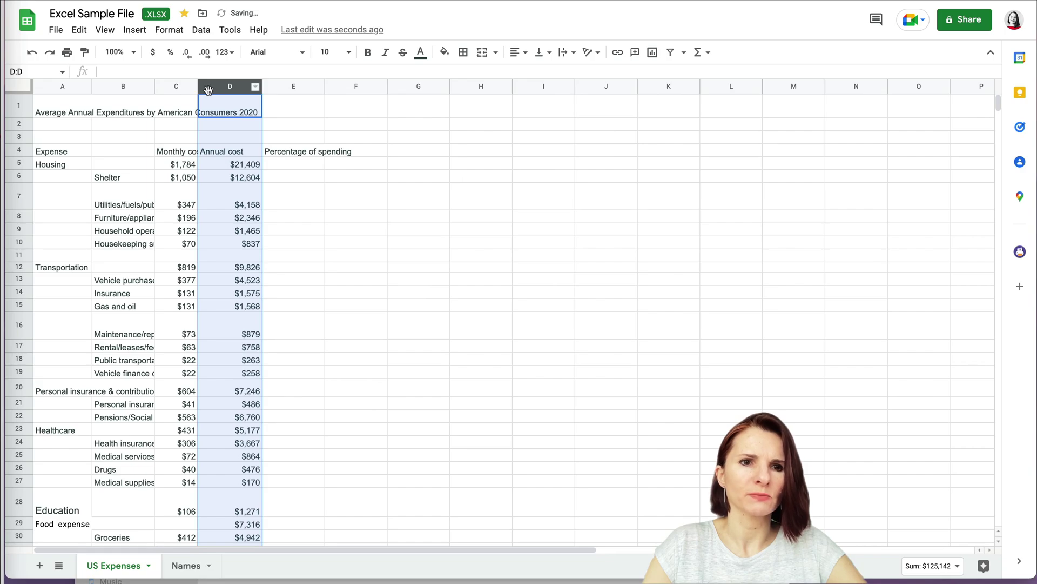
pyautogui.moveTo(198, 88); pyautogui.dragTo(214, 87)
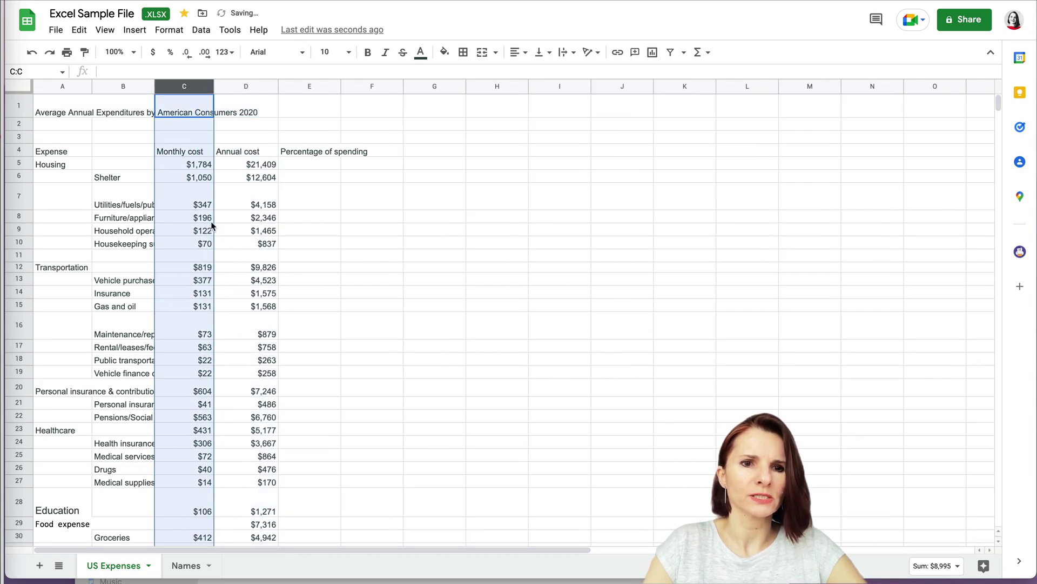
# Step: Reduce the height of row 1, increase the height of row 8, and deselect the row
pyautogui.click(22, 105)
pyautogui.moveTo(22, 116); pyautogui.dragTo(21, 108)
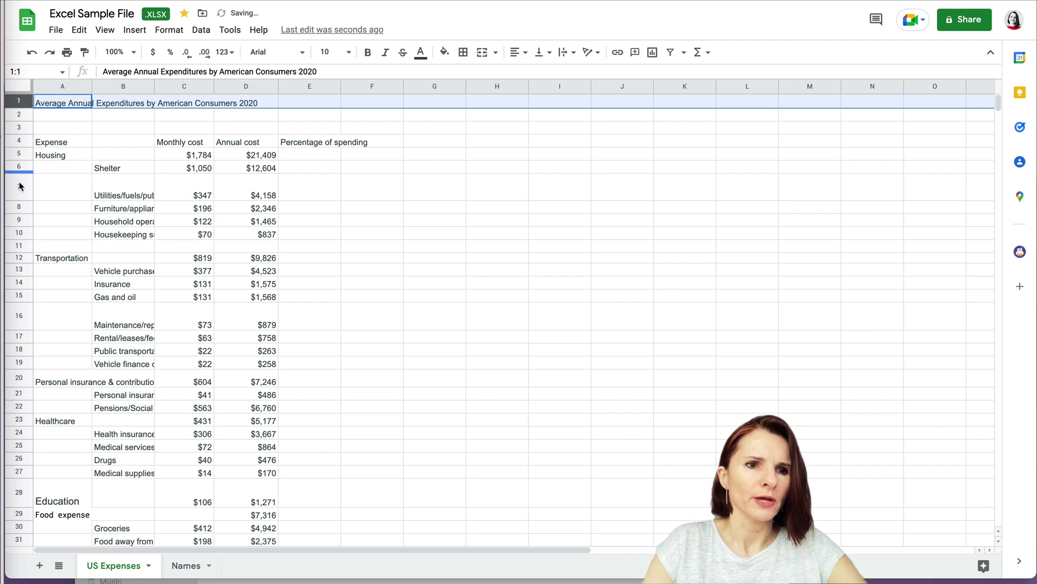
pyautogui.click(19, 210)
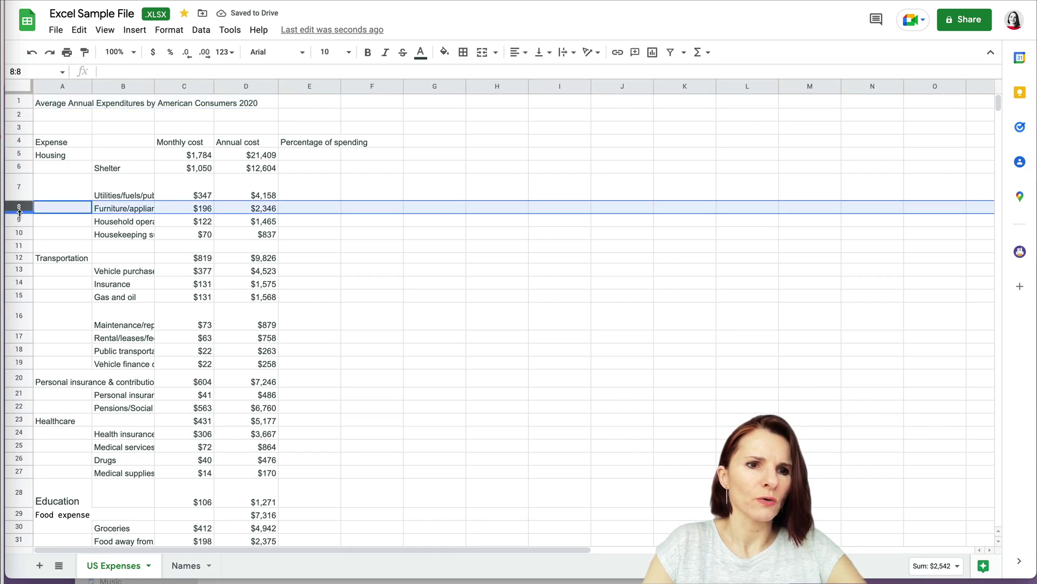
pyautogui.moveTo(19, 214); pyautogui.dragTo(20, 236)
pyautogui.click(229, 274)
pyautogui.click(330, 300)
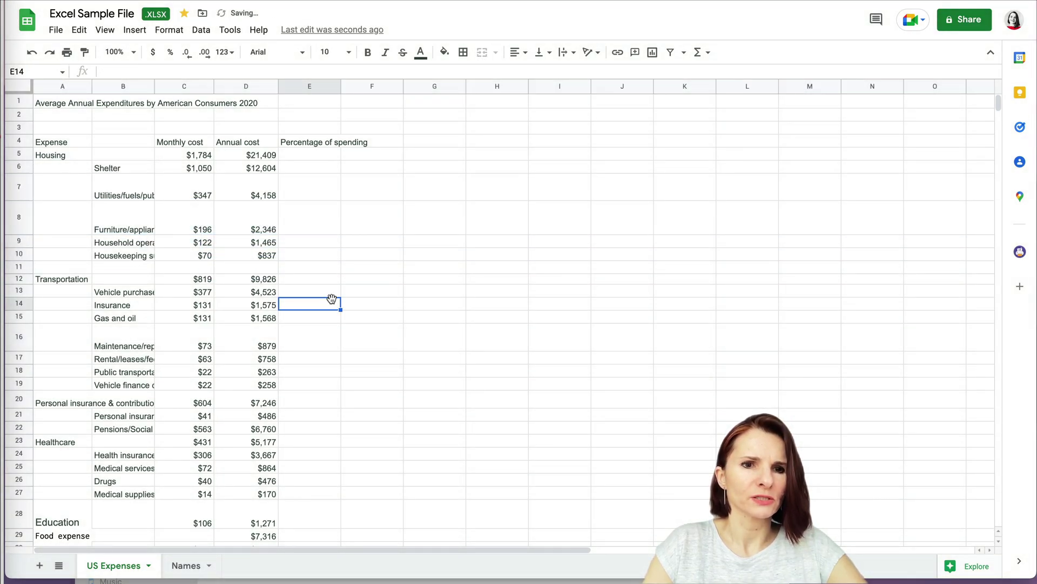
pyautogui.click(349, 216)
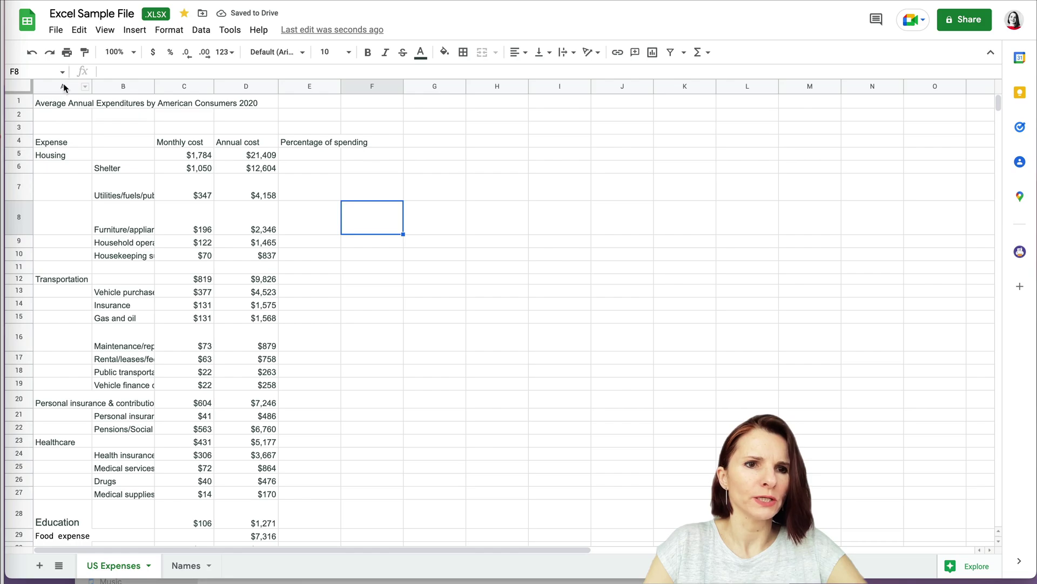
# Step: Select the whole sheet, auto-fit all column widths to their contents, and check the result down to the sources
pyautogui.click(23, 90)
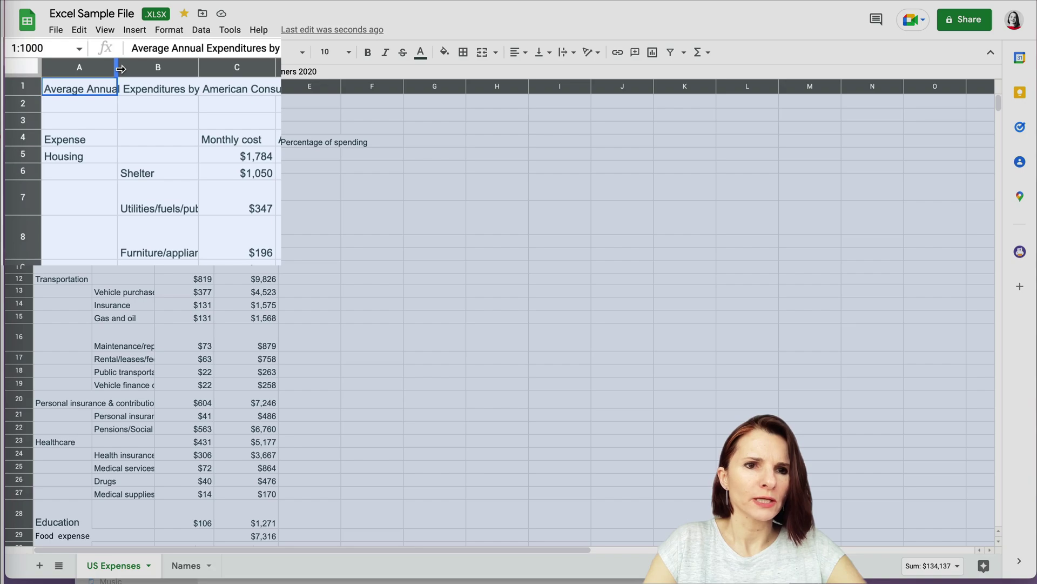
pyautogui.doubleClick(200, 70)
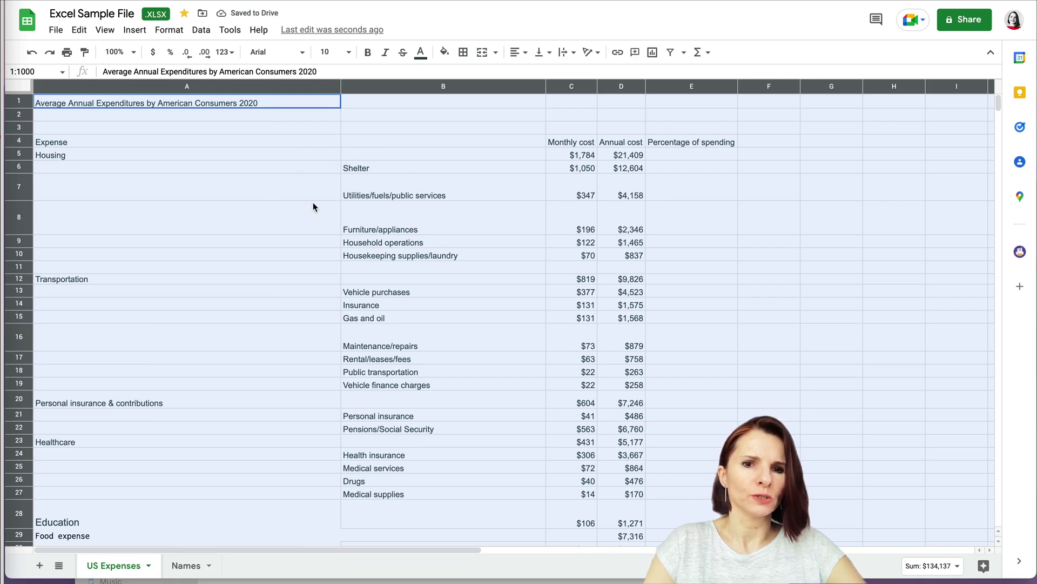
pyautogui.scroll(-6, 313, 202)
pyautogui.scroll(-3, 313, 203)
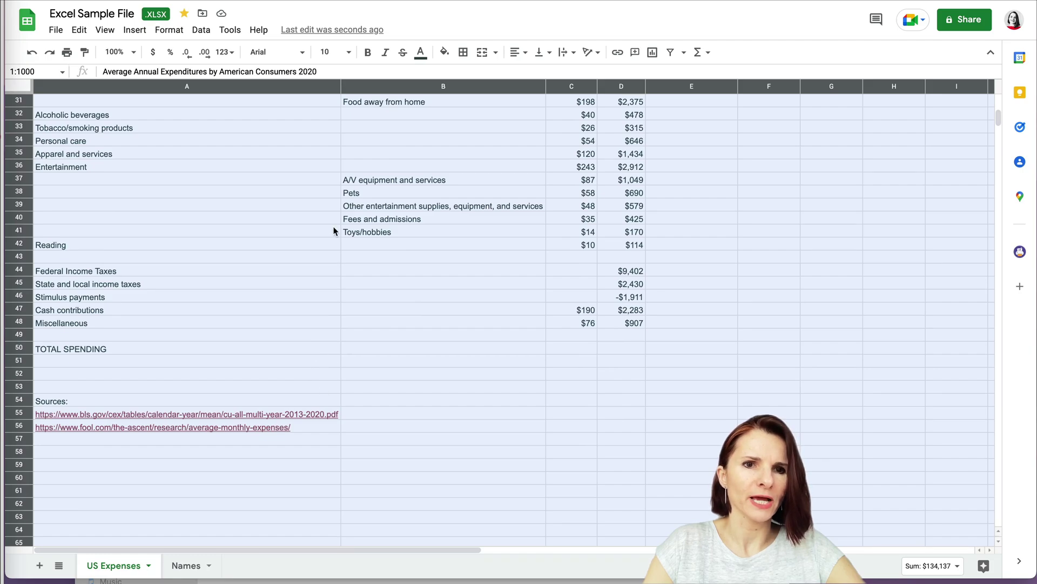
# Step: Auto-fit the heights of all rows in the sheet and select the Housing cell
pyautogui.scroll(10, 333, 231)
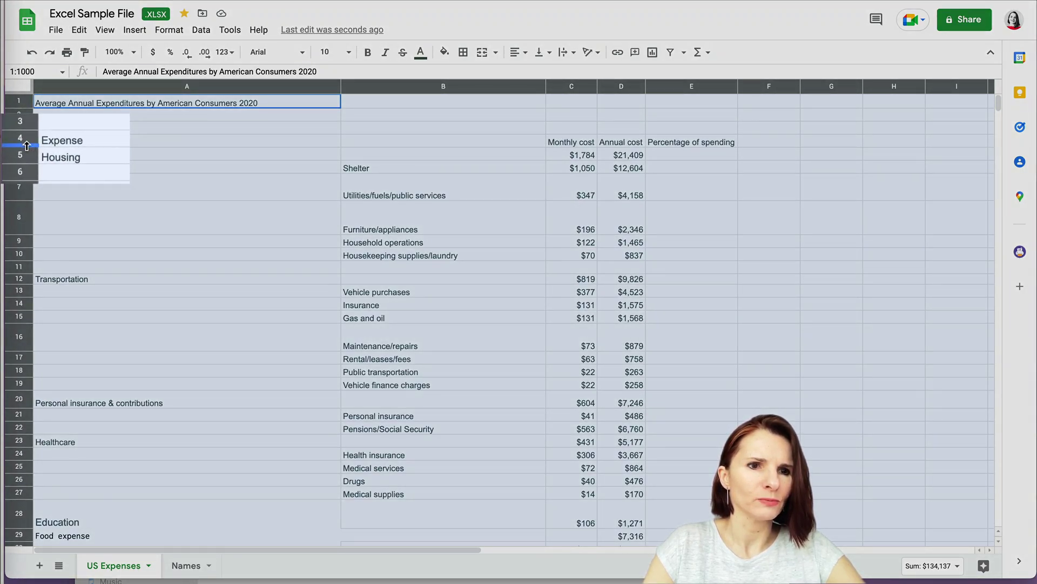
pyautogui.moveTo(26, 144); pyautogui.dragTo(26, 146)
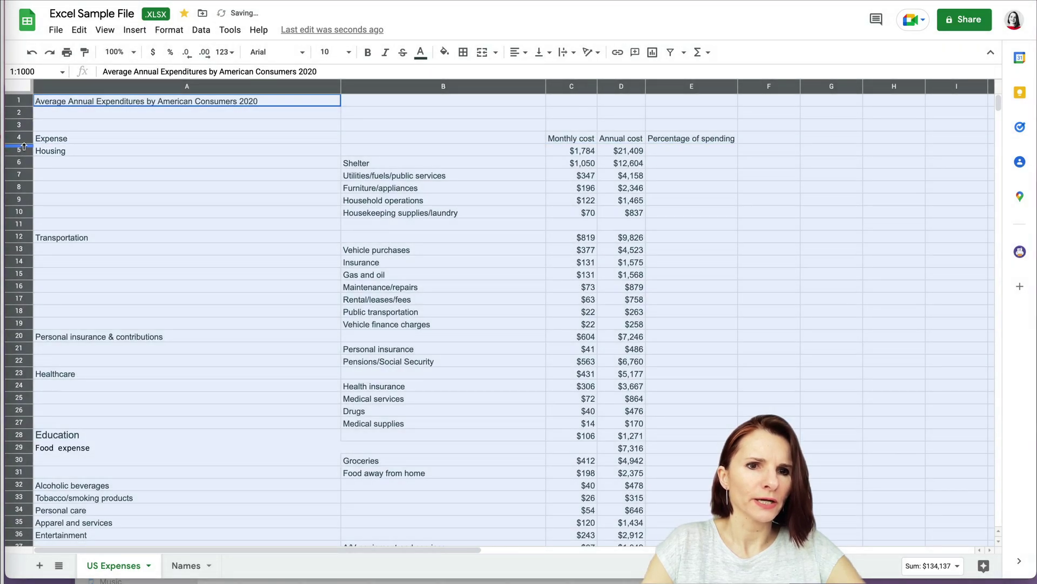
pyautogui.click(296, 149)
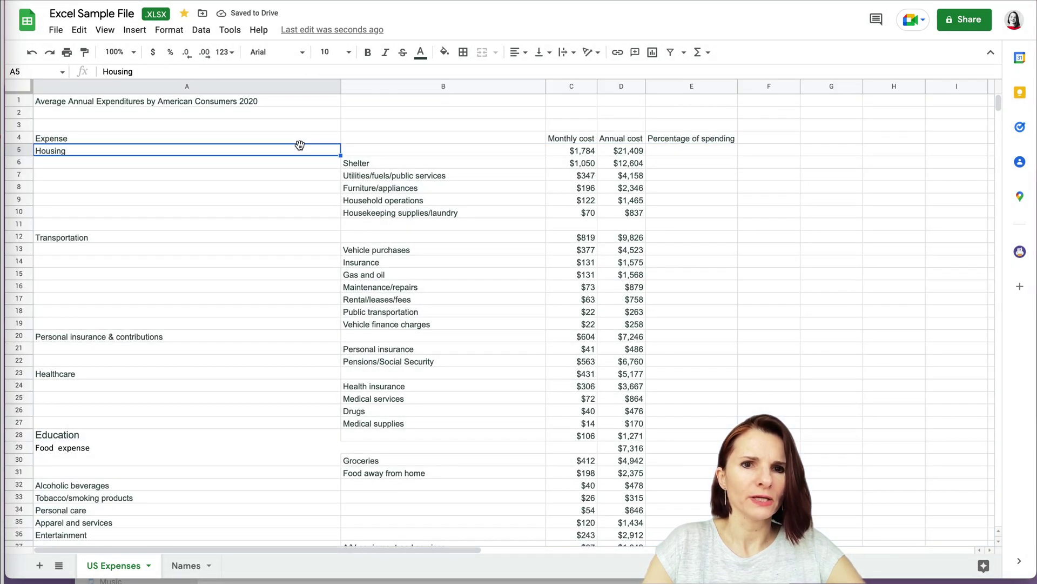
# Step: Narrow columns A and B manually so they fit the expense categories and subcategories more closely
pyautogui.moveTo(340, 85); pyautogui.dragTo(156, 85)
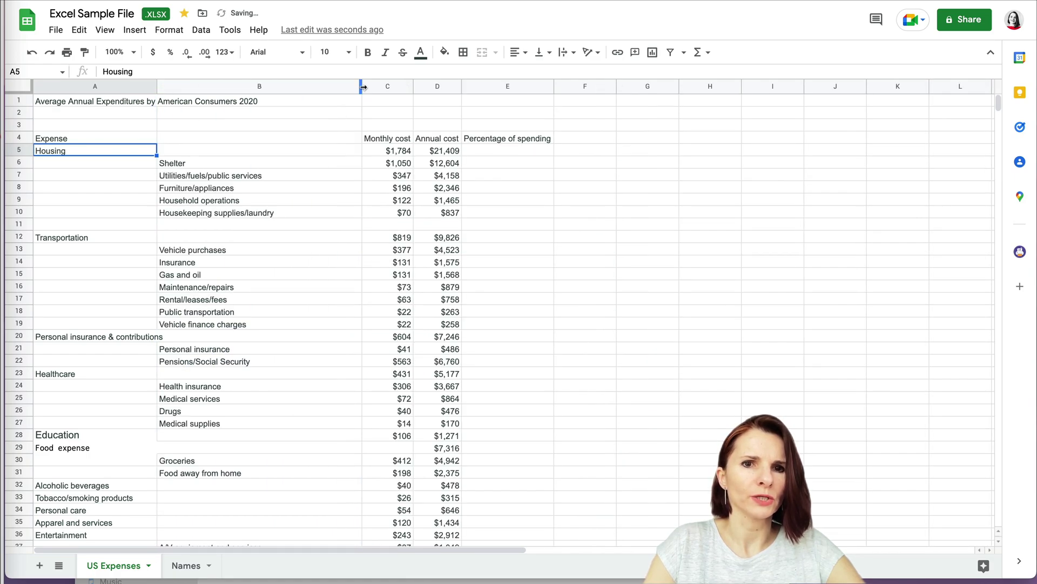
pyautogui.moveTo(361, 86); pyautogui.dragTo(311, 87)
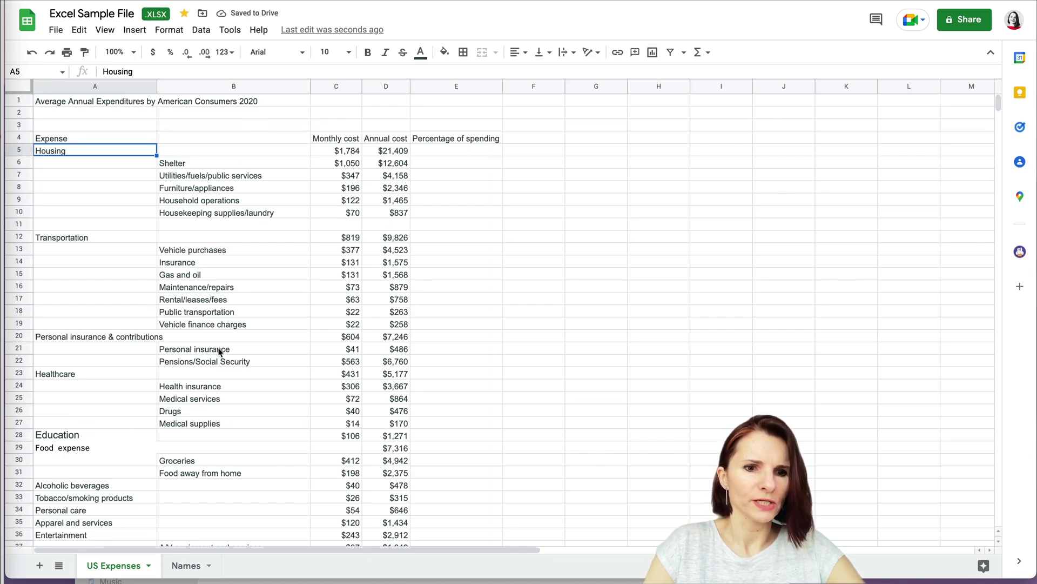
pyautogui.click(305, 213)
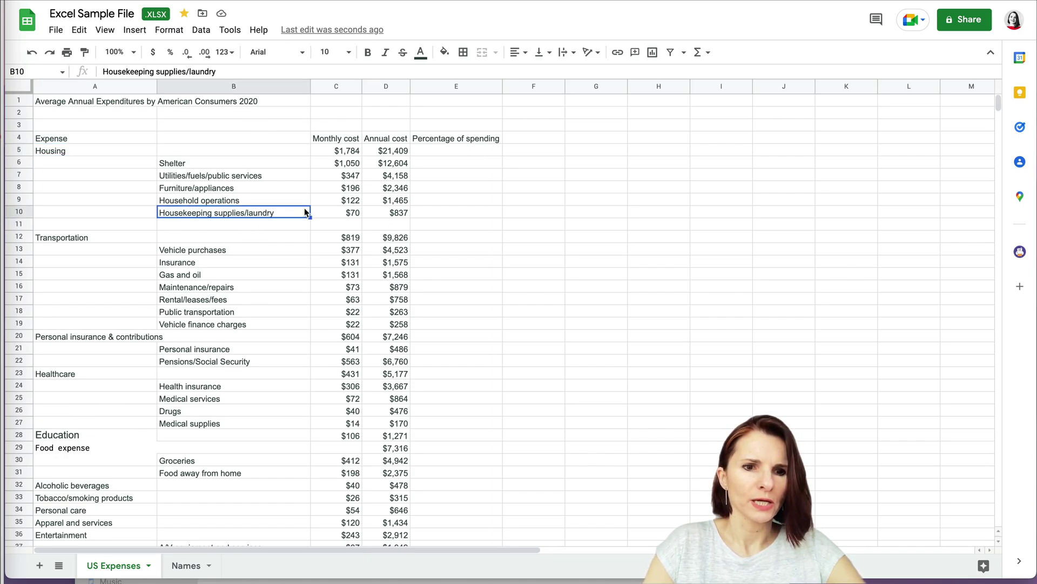
# Step: Select the Monthly cost and Annual cost columns together and widen both to the same width
pyautogui.click(339, 87)
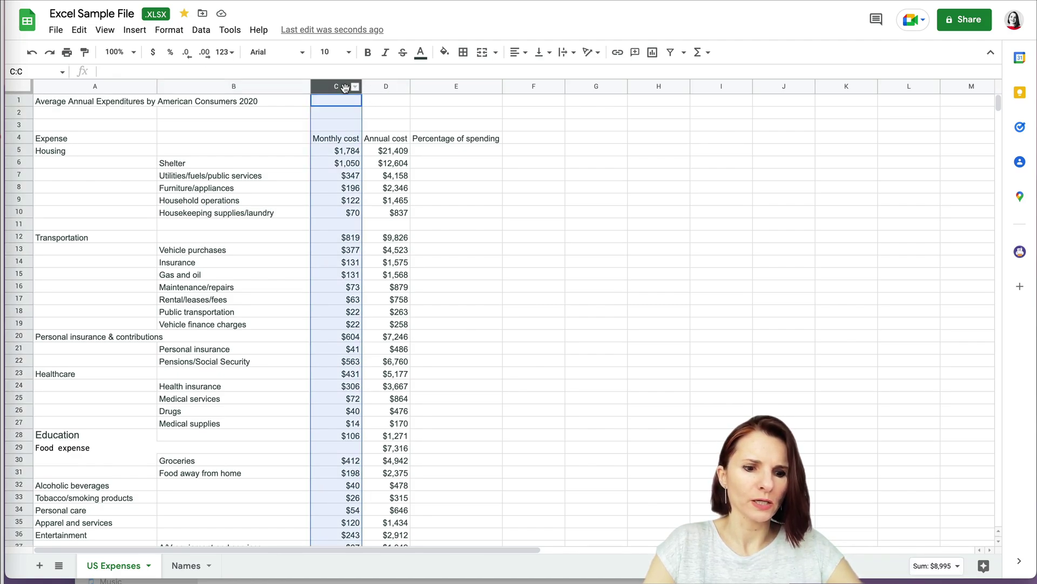
pyautogui.press('shift')
pyautogui.keyDown('shift'); pyautogui.click(388, 87); pyautogui.keyUp('shift')
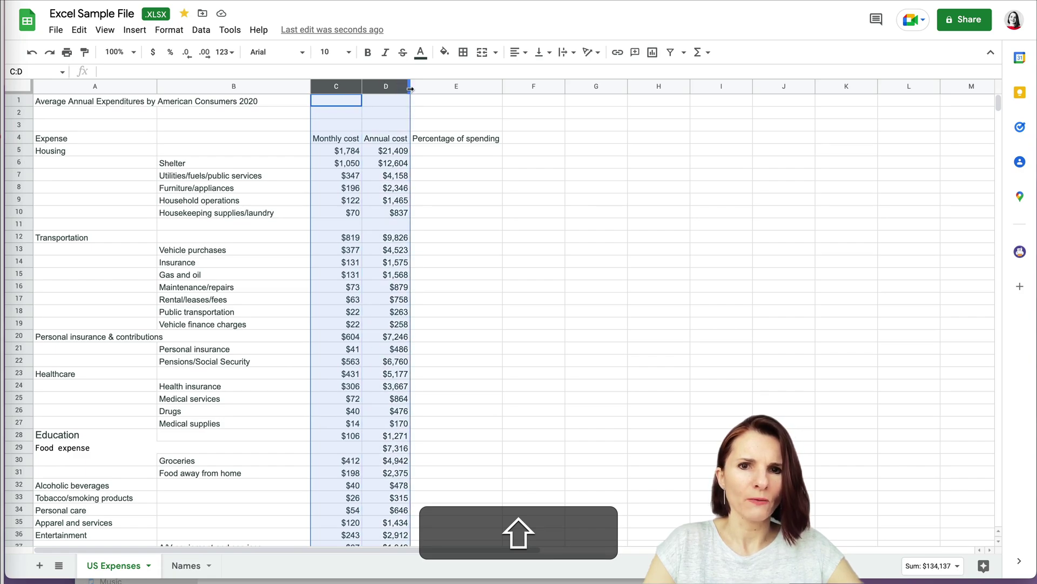
pyautogui.moveTo(410, 87); pyautogui.dragTo(470, 88)
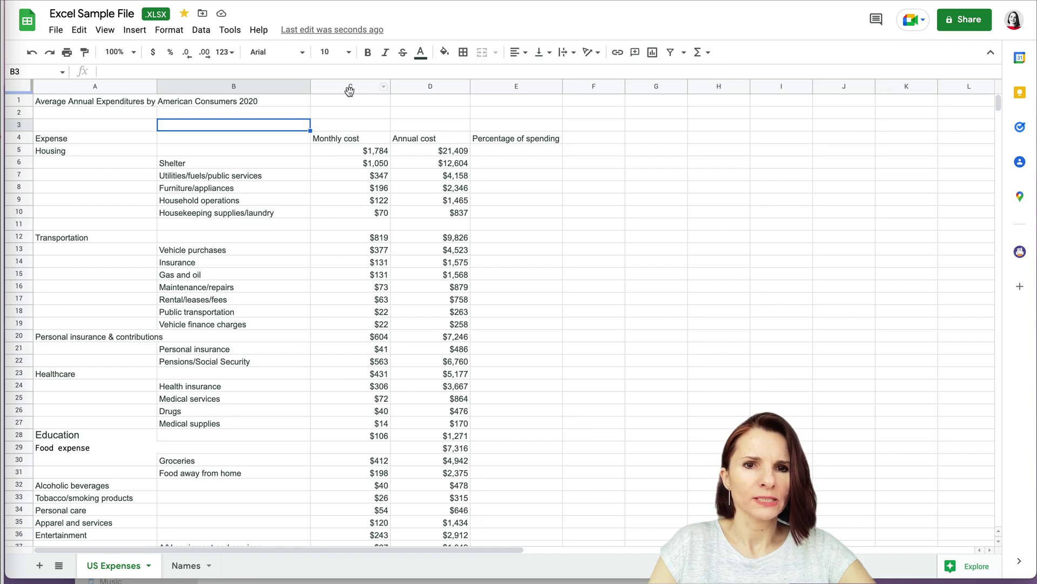
# Step: Clear the contents of the Monthly cost column and undo the clearing
pyautogui.click(350, 88)
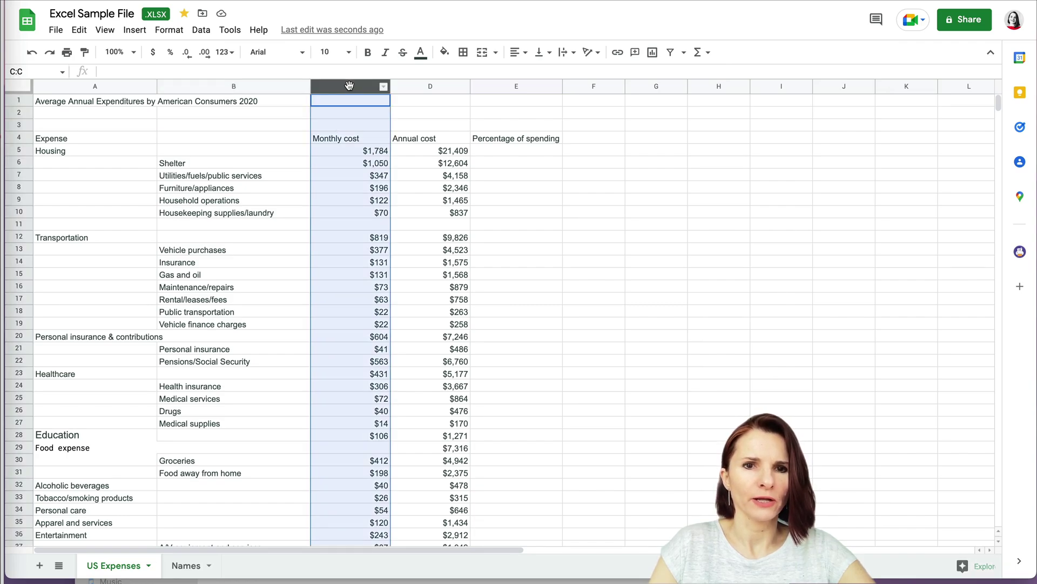
pyautogui.click(383, 87)
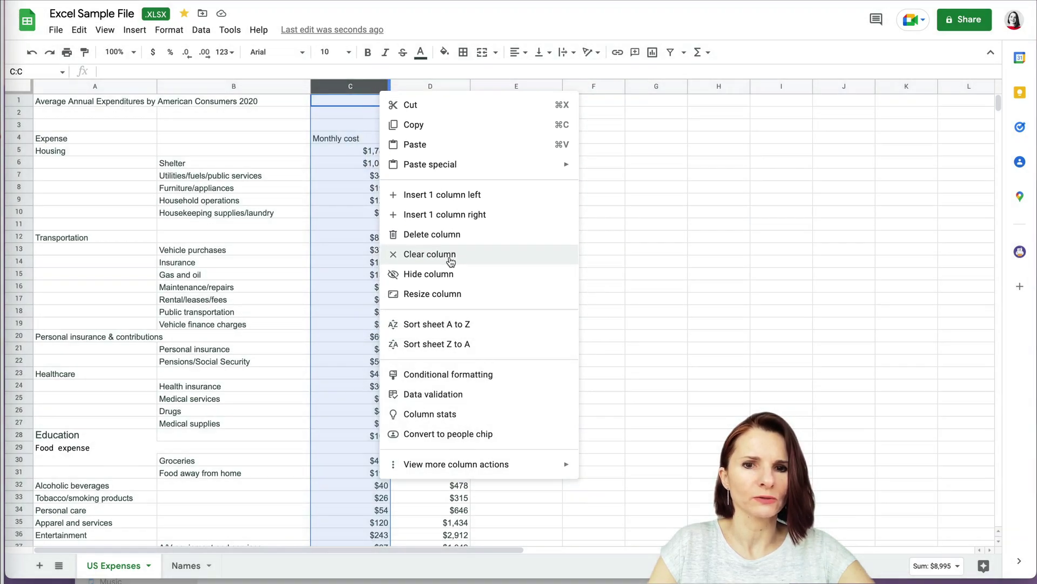
pyautogui.click(447, 256)
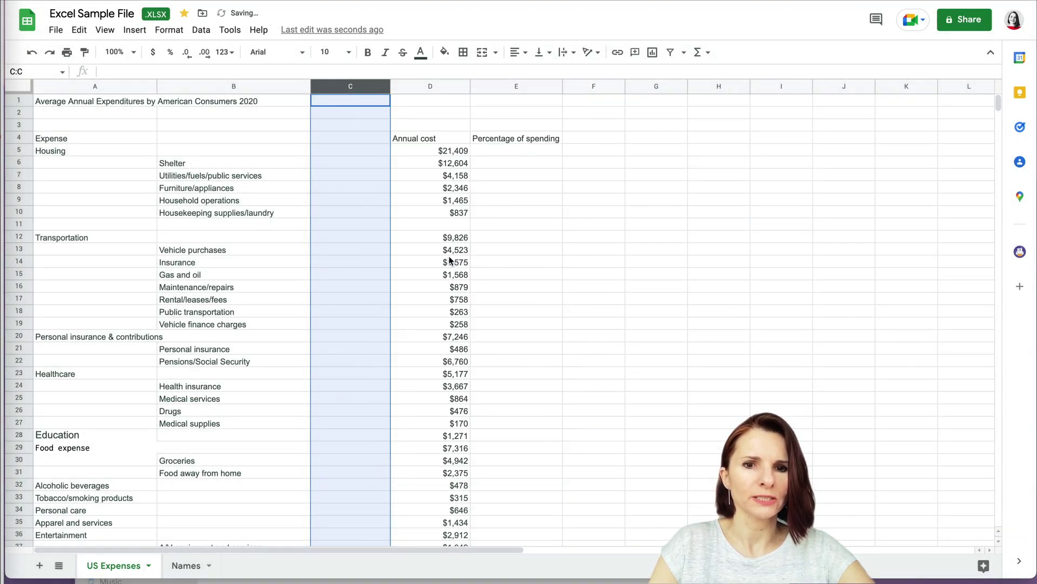
pyautogui.press('super+z')
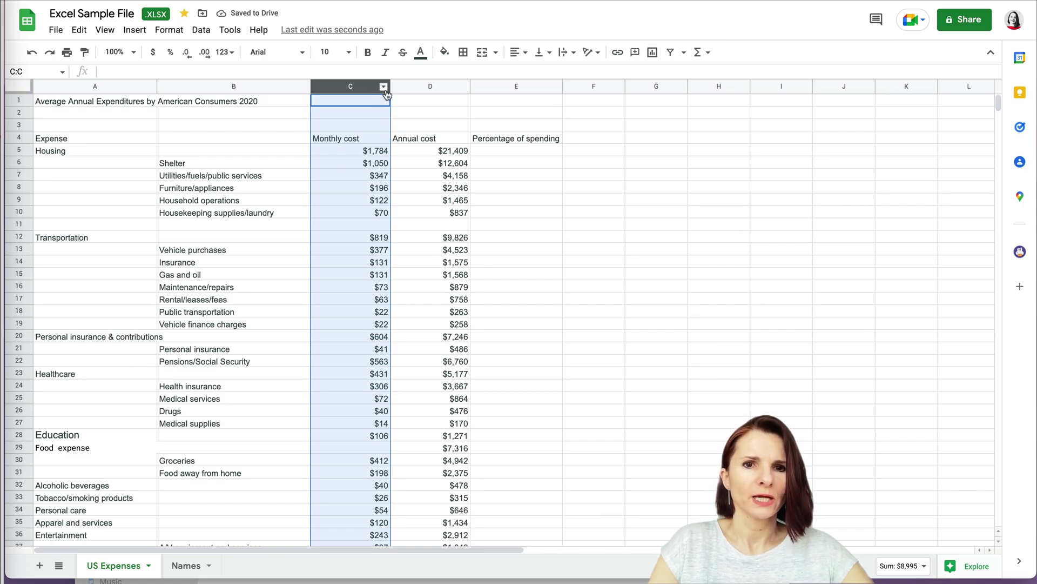
# Step: Insert one empty column to the left of the Monthly cost column
pyautogui.click(385, 88)
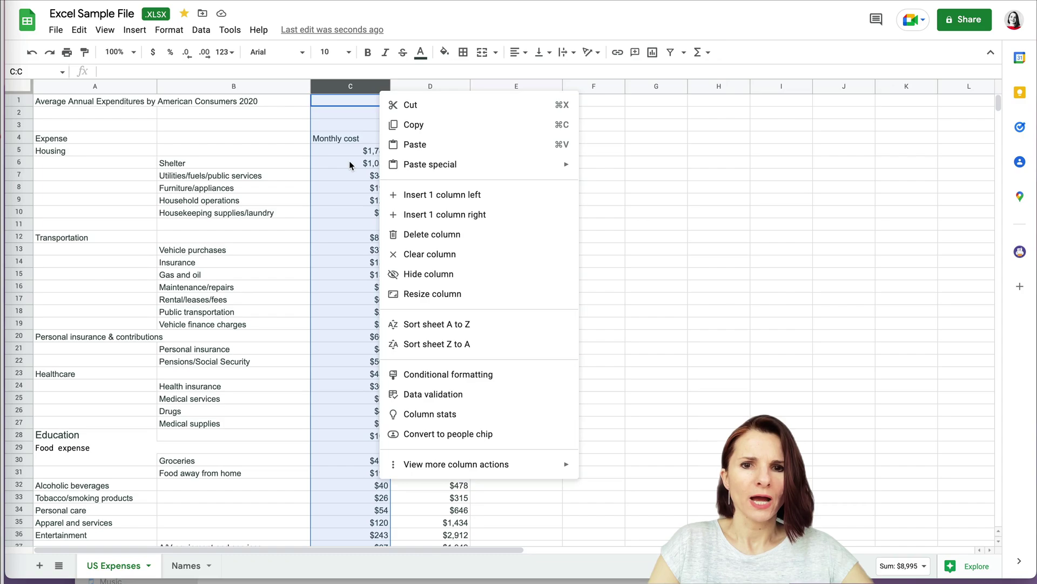
pyautogui.click(429, 197)
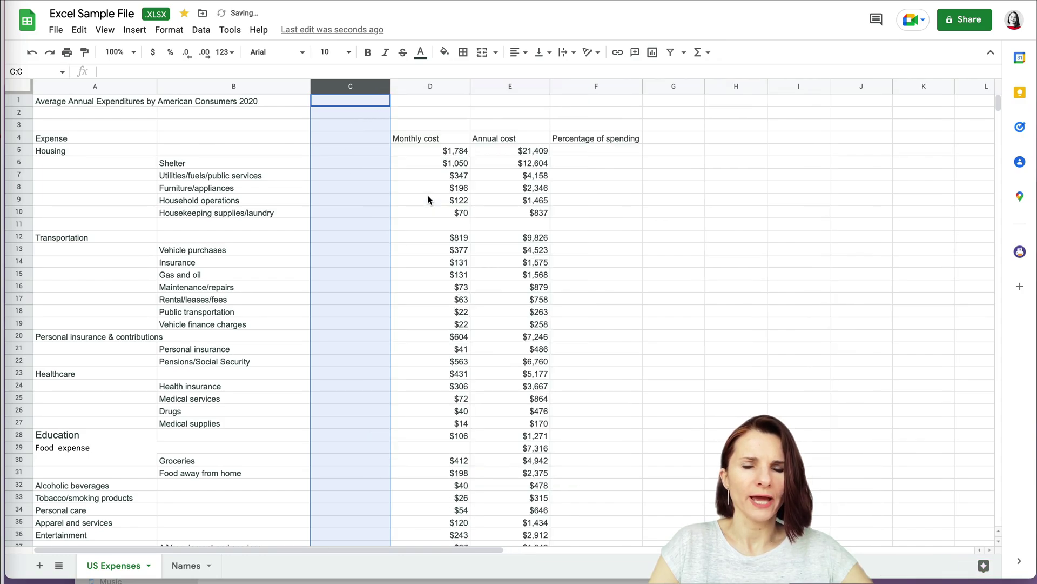
# Step: Delete the empty row 11 above Transportation and the empty row 42 above Federal Income Taxes
pyautogui.click(20, 224)
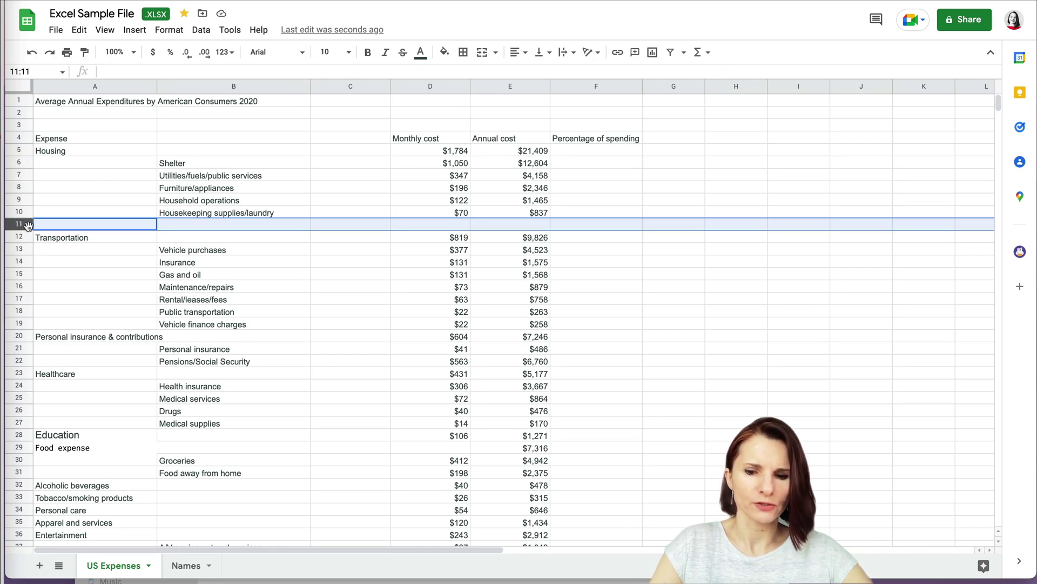
pyautogui.rightClick(28, 225)
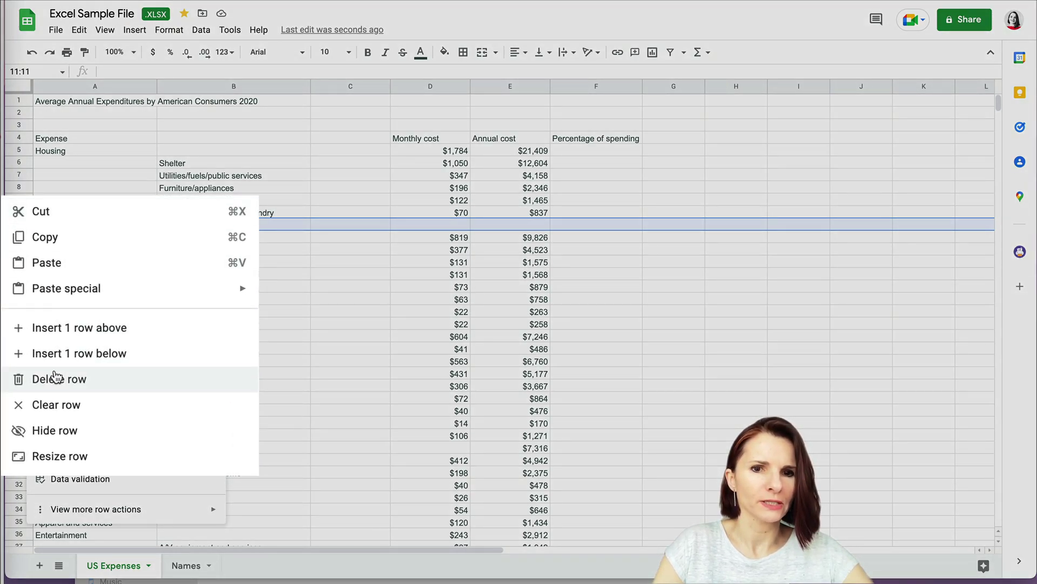
pyautogui.click(65, 361)
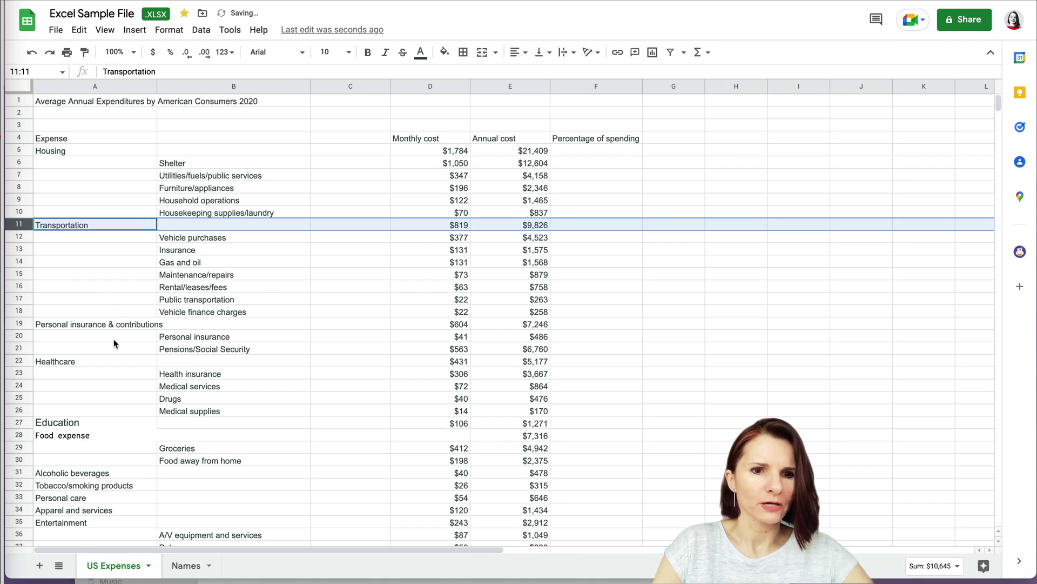
pyautogui.scroll(-3, 69, 446)
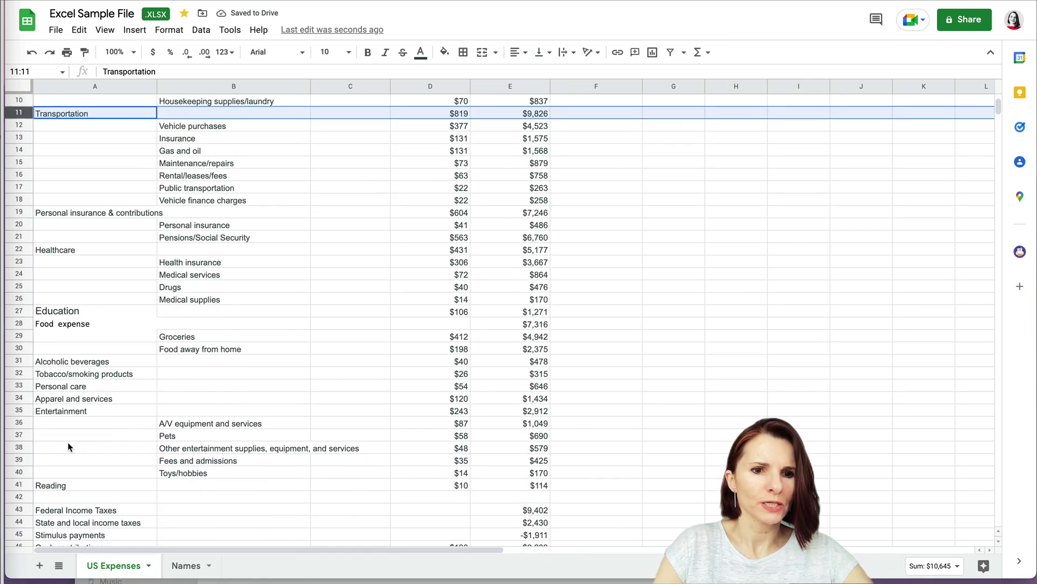
pyautogui.scroll(-1, 69, 446)
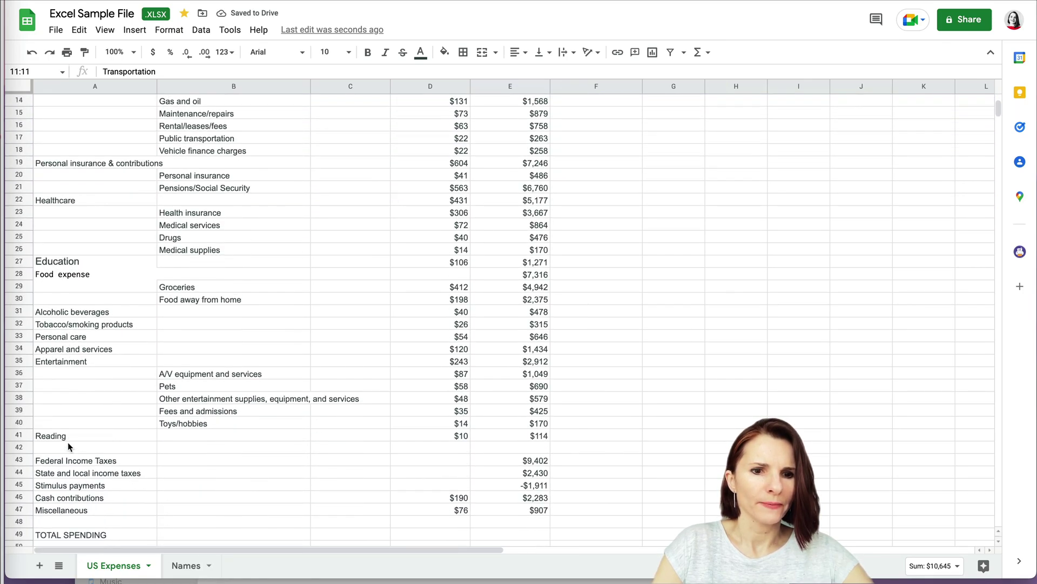
pyautogui.click(19, 448)
pyautogui.rightClick(19, 446)
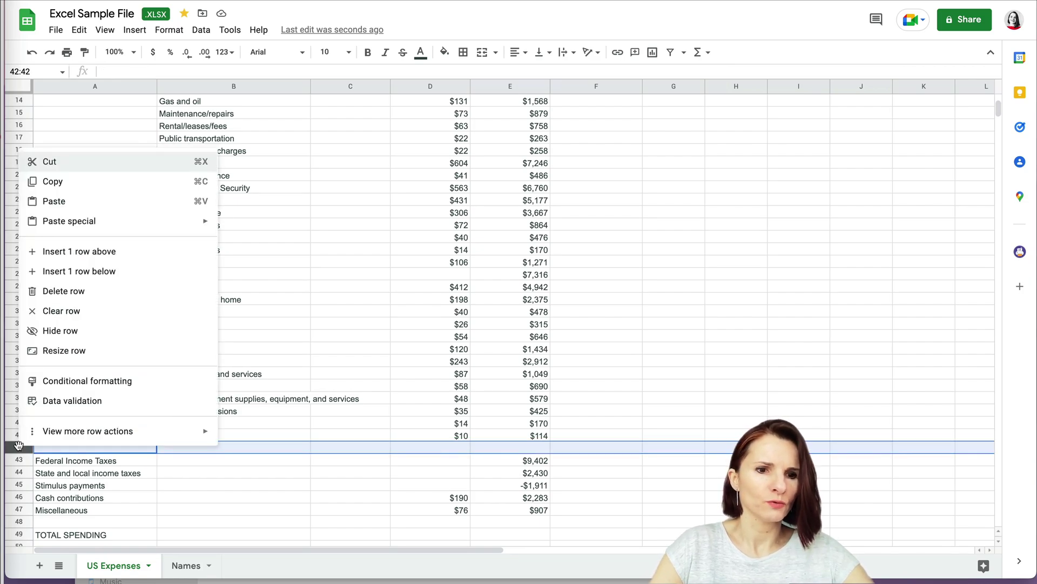
pyautogui.click(90, 298)
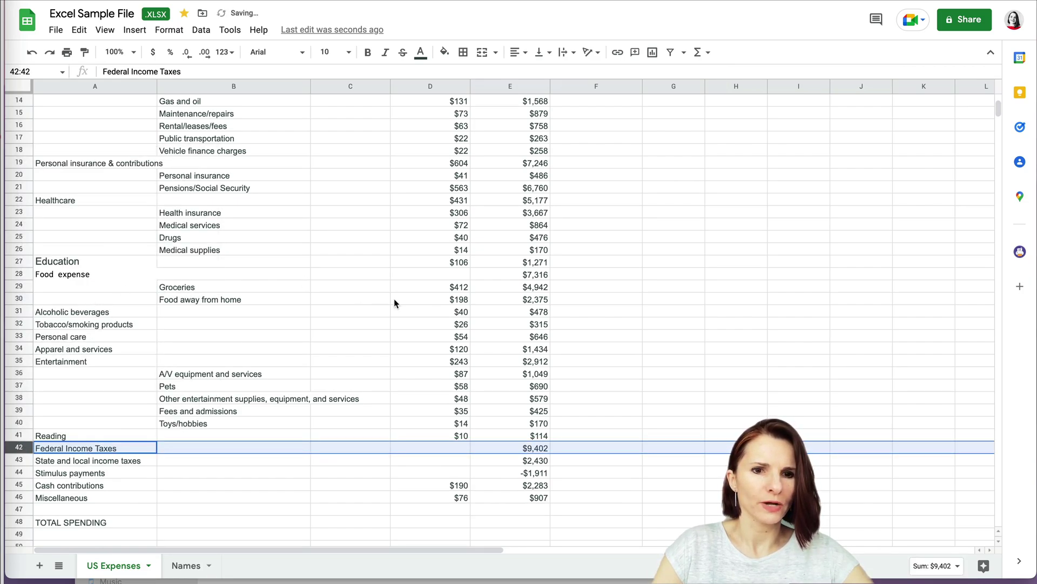
# Step: Check the column options for inserting beside columns B and C together, and beside column B alone
pyautogui.scroll(1, 128, 222)
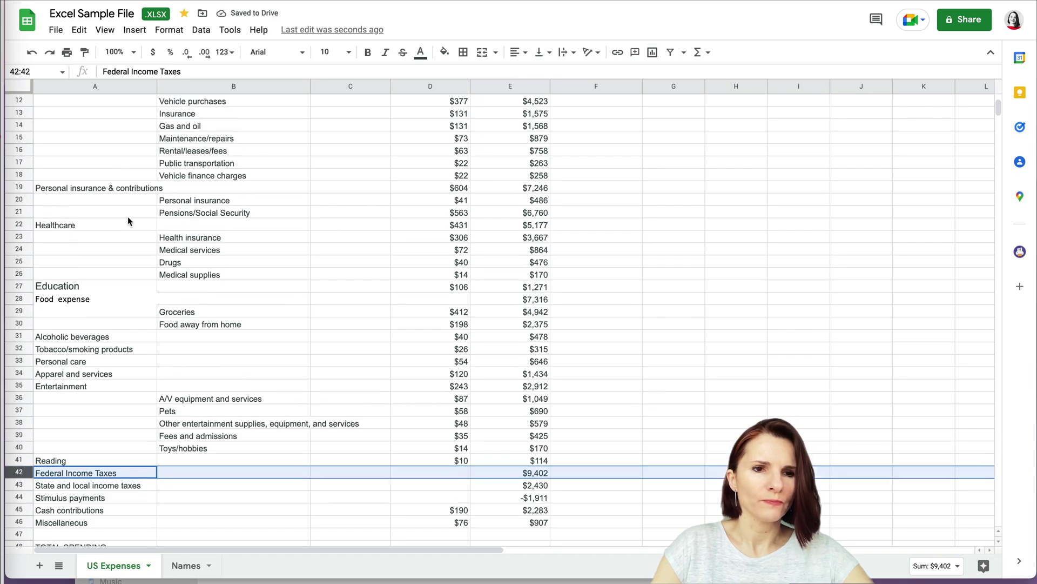
pyautogui.scroll(4, 128, 221)
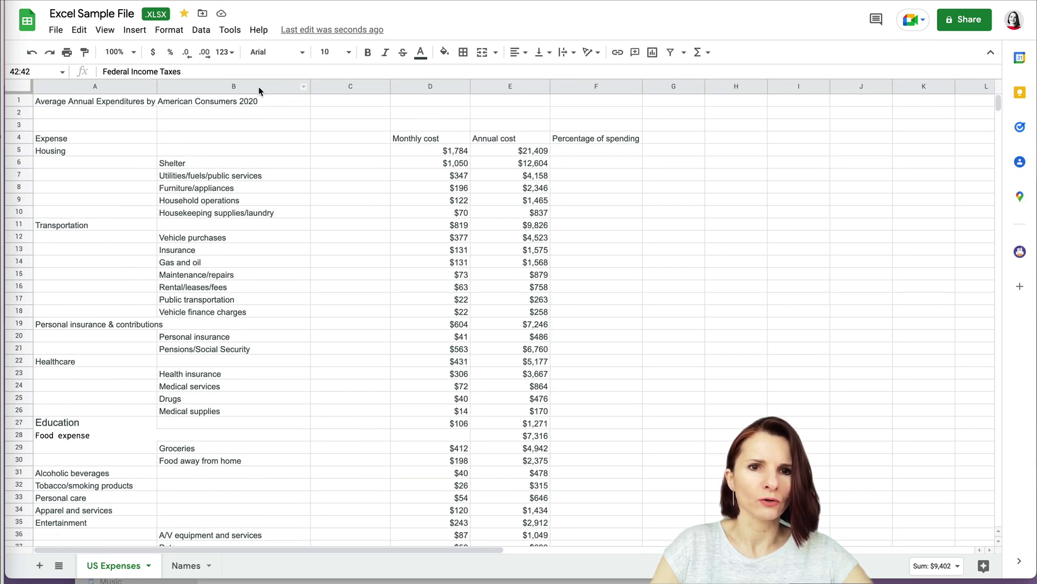
pyautogui.moveTo(258, 86); pyautogui.dragTo(347, 86)
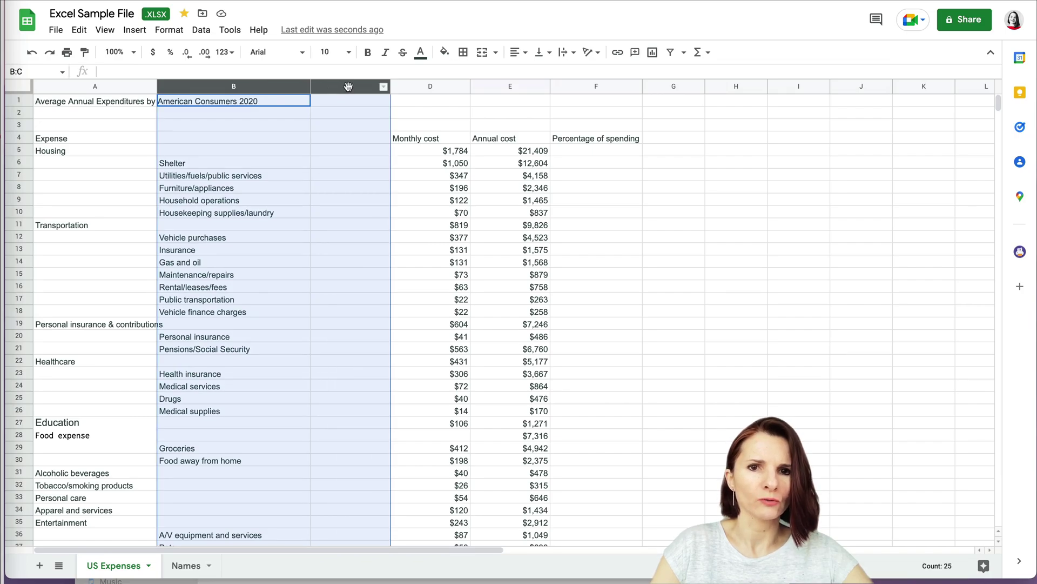
pyautogui.click(383, 87)
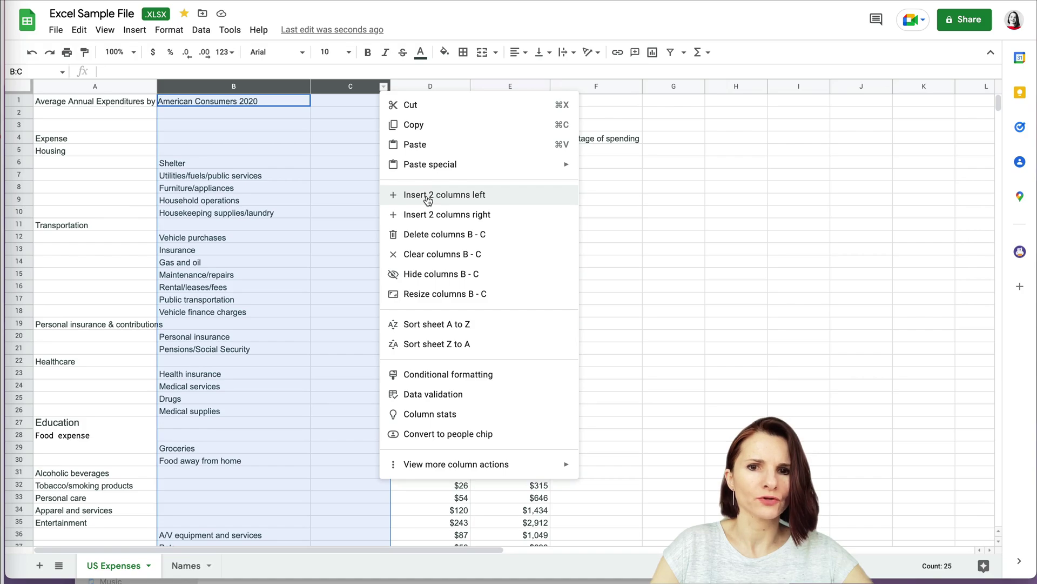
pyautogui.click(308, 184)
pyautogui.click(280, 86)
pyautogui.click(304, 87)
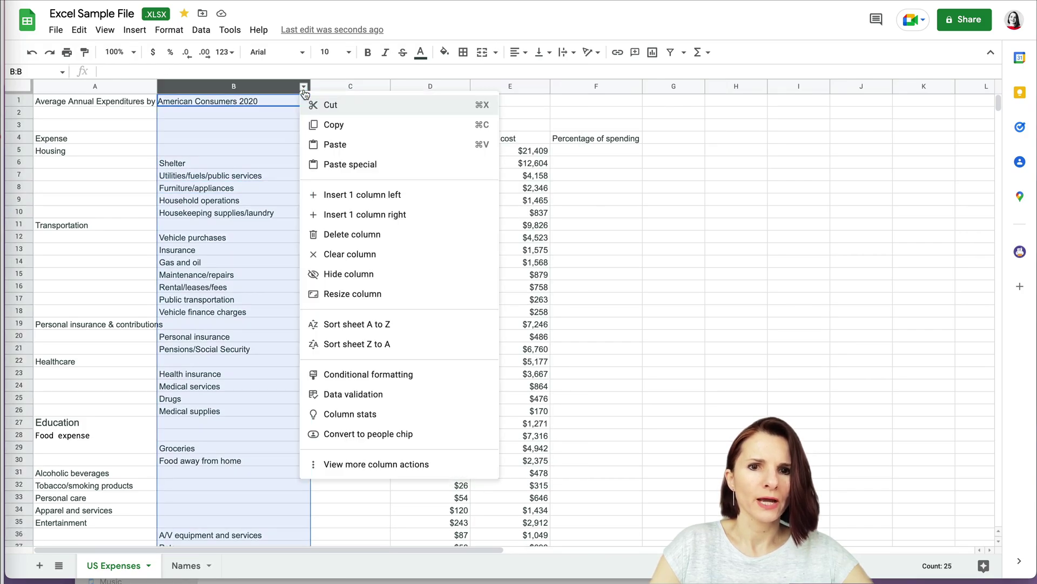
pyautogui.click(224, 135)
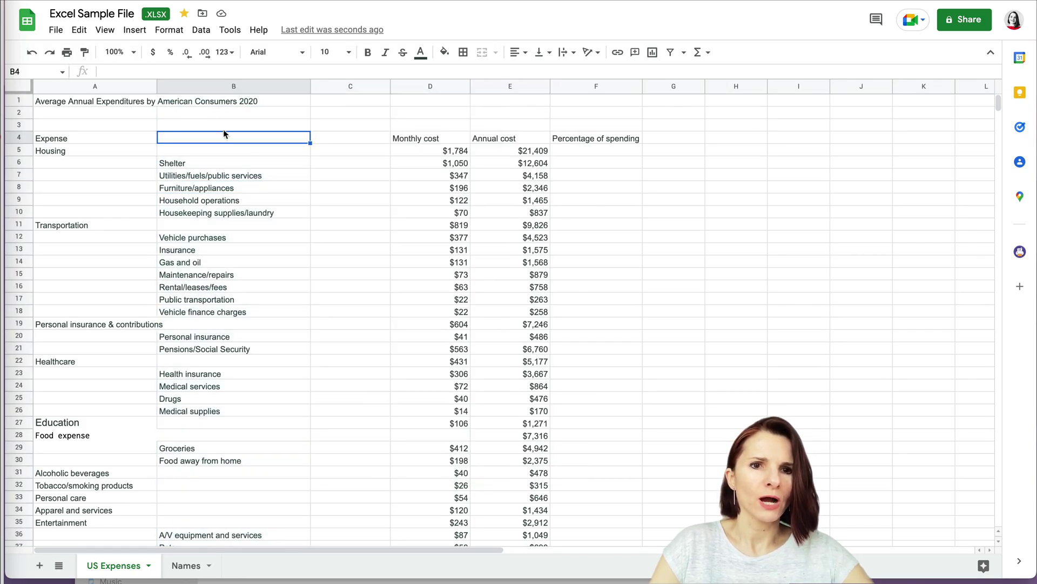
# Step: Select rows 3 to 8 together and check the options for inserting rows above or below them
pyautogui.click(20, 125)
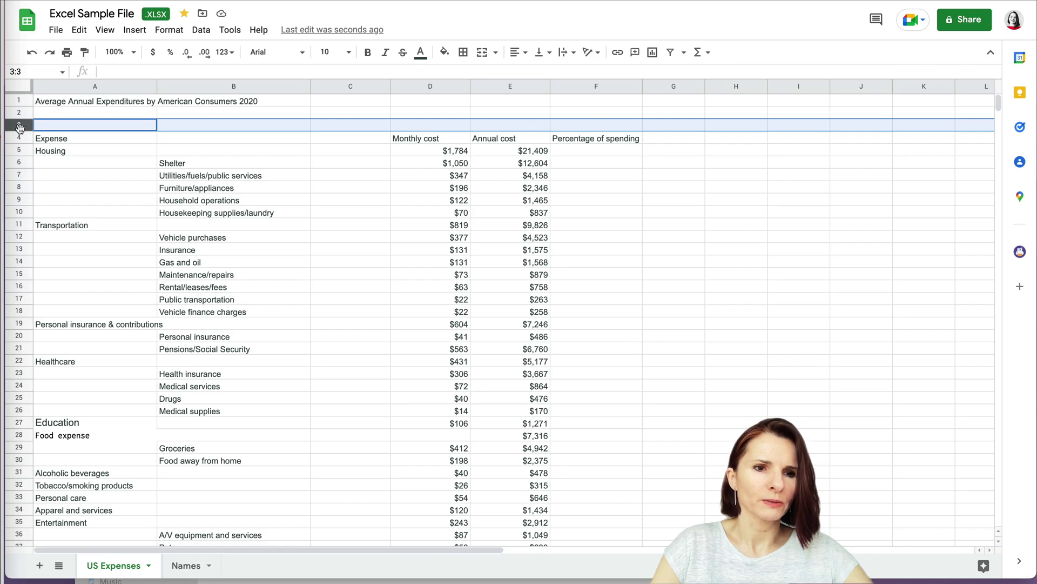
pyautogui.keyDown('shift'); pyautogui.click(22, 187); pyautogui.keyUp('shift')
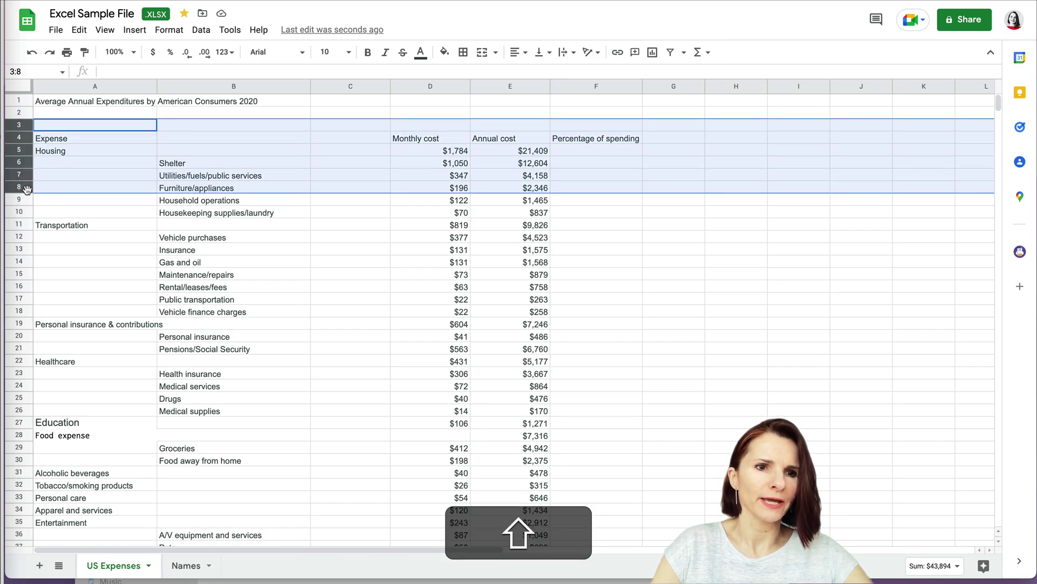
pyautogui.rightClick(25, 126)
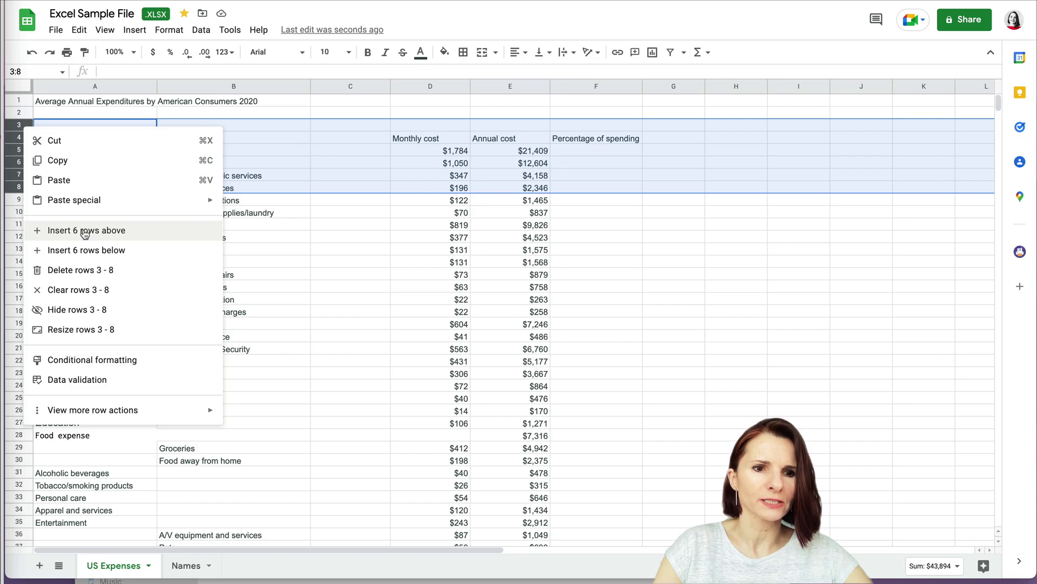
pyautogui.click(316, 242)
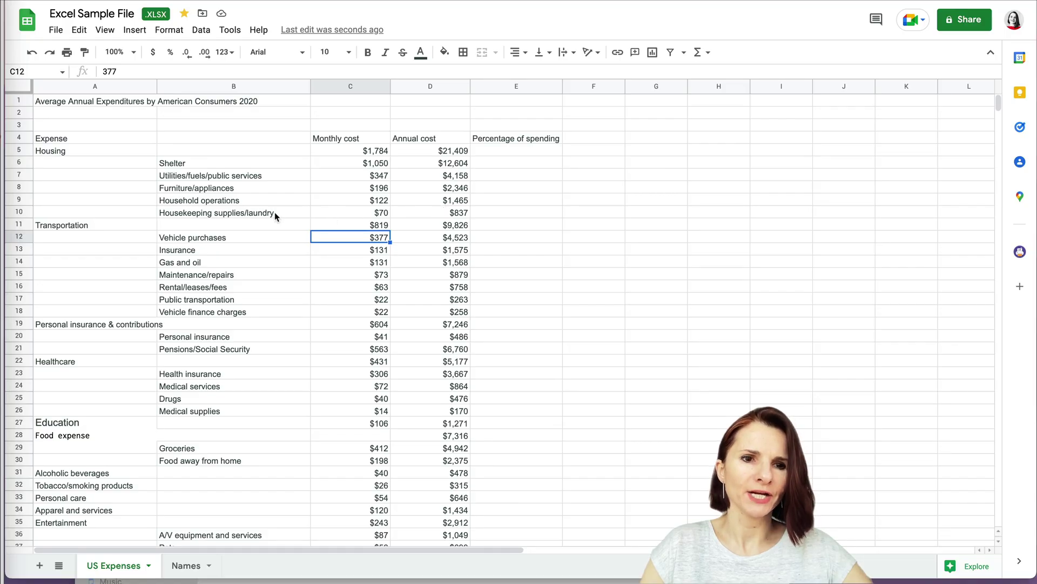
# Step: Hide the Housing subcategory rows 6 to 10, from Shelter to Housekeeping supplies/laundry, and unhide them again
pyautogui.click(63, 173)
pyautogui.click(20, 163)
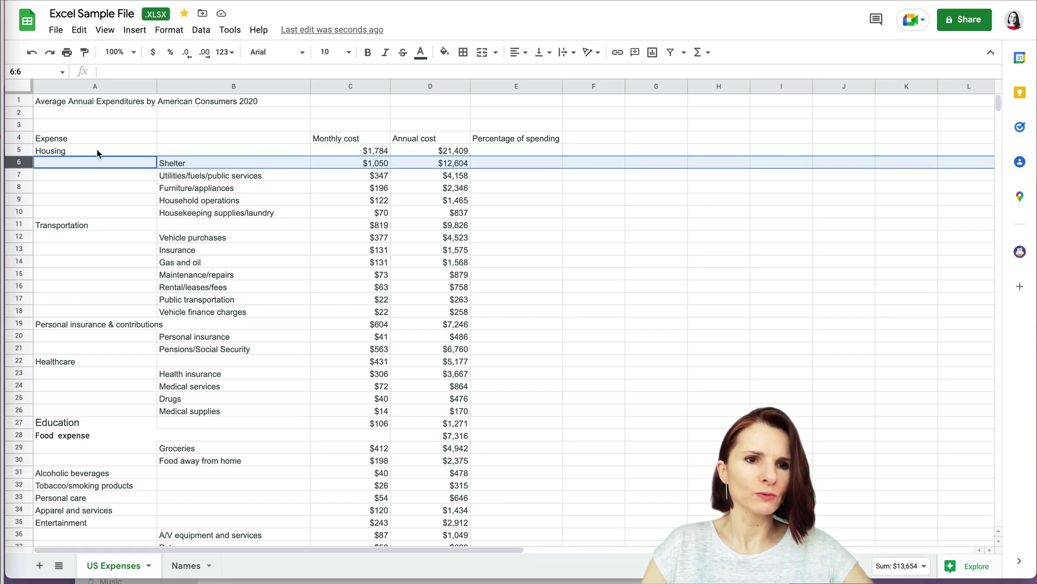
pyautogui.click(24, 151)
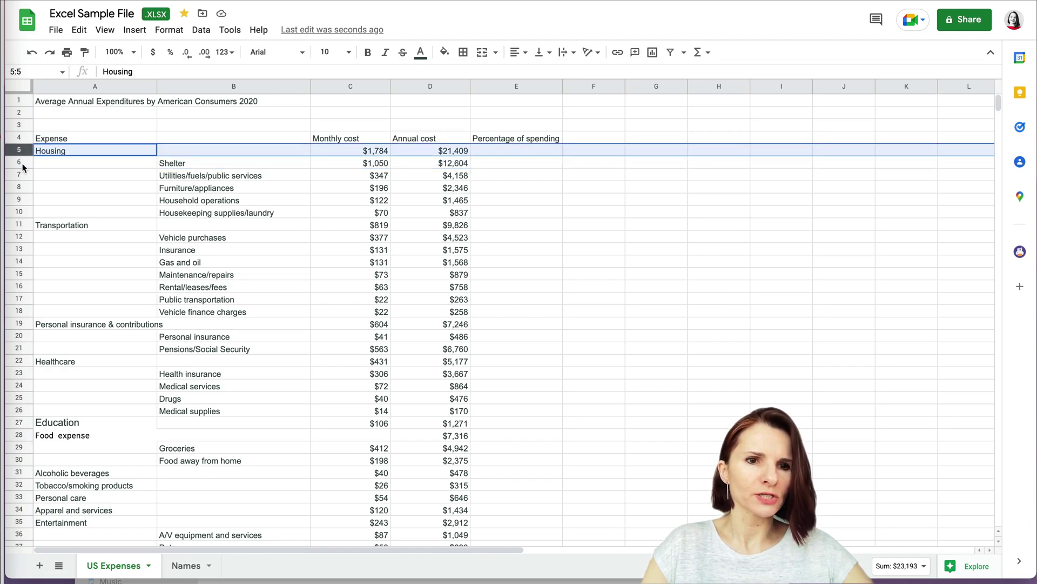
pyautogui.click(22, 163)
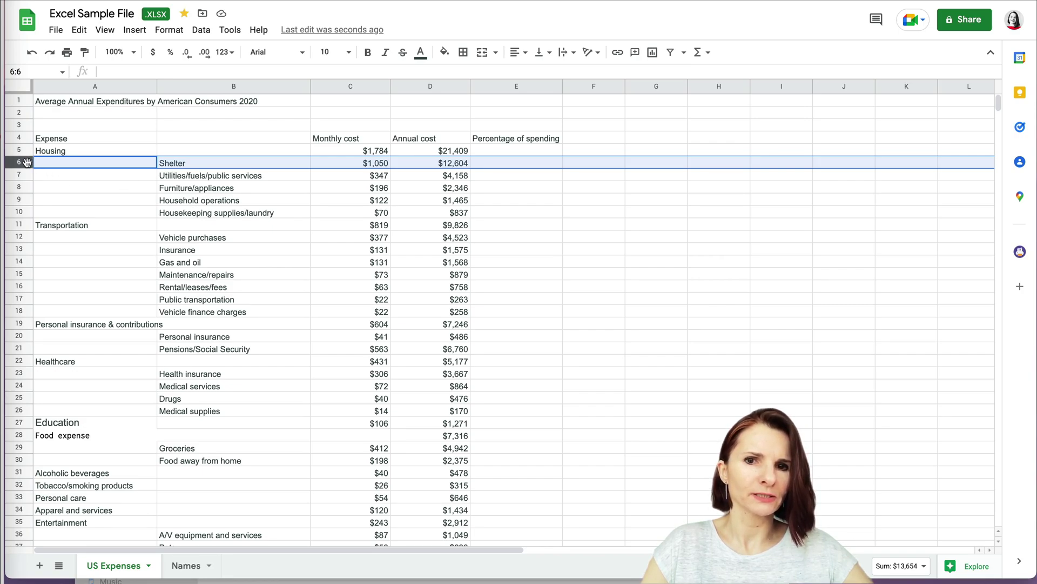
pyautogui.press('shift')
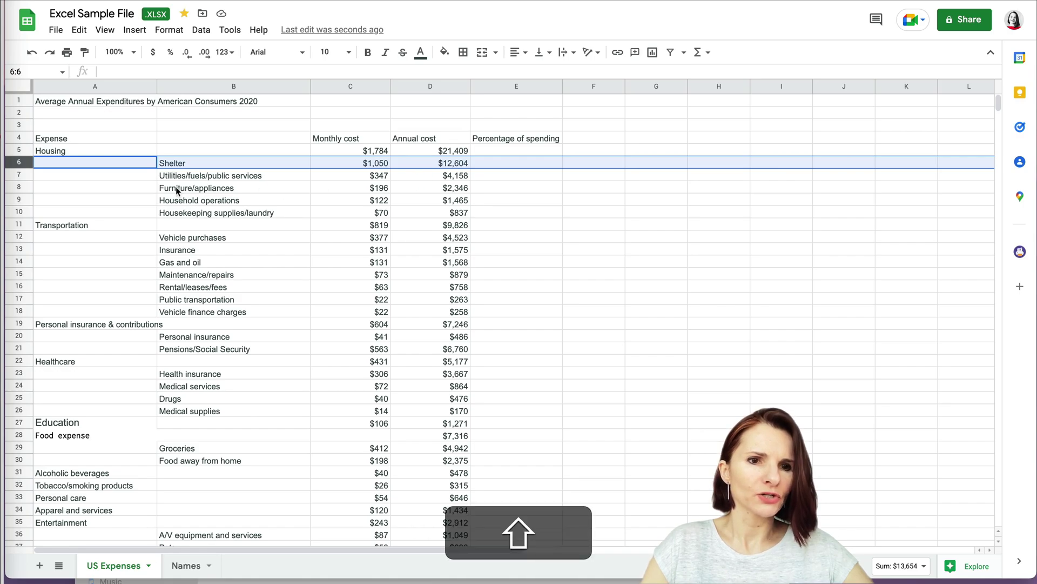
pyautogui.keyDown('shift'); pyautogui.click(16, 211); pyautogui.keyUp('shift')
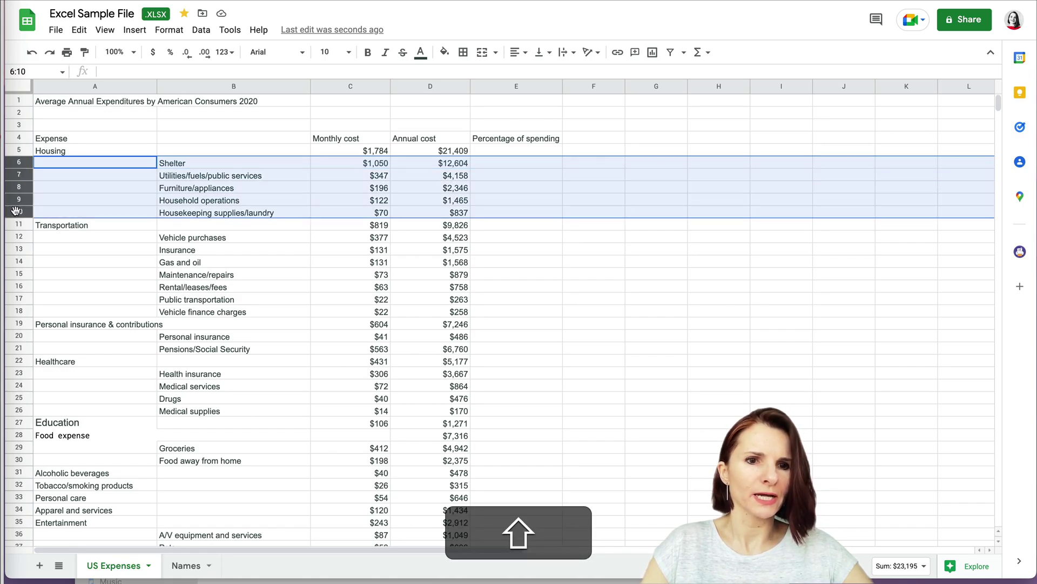
pyautogui.rightClick(21, 163)
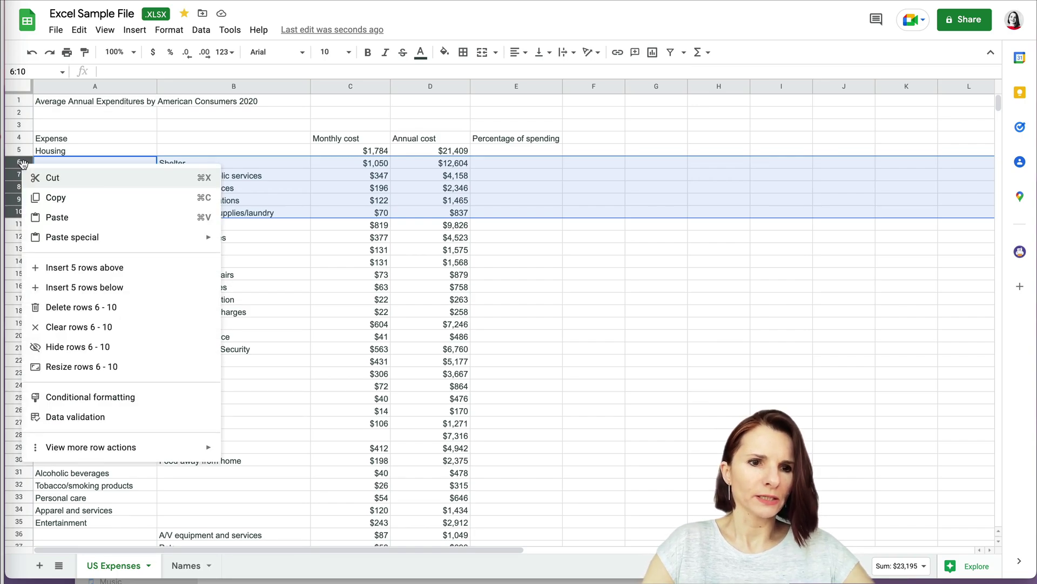
pyautogui.click(76, 353)
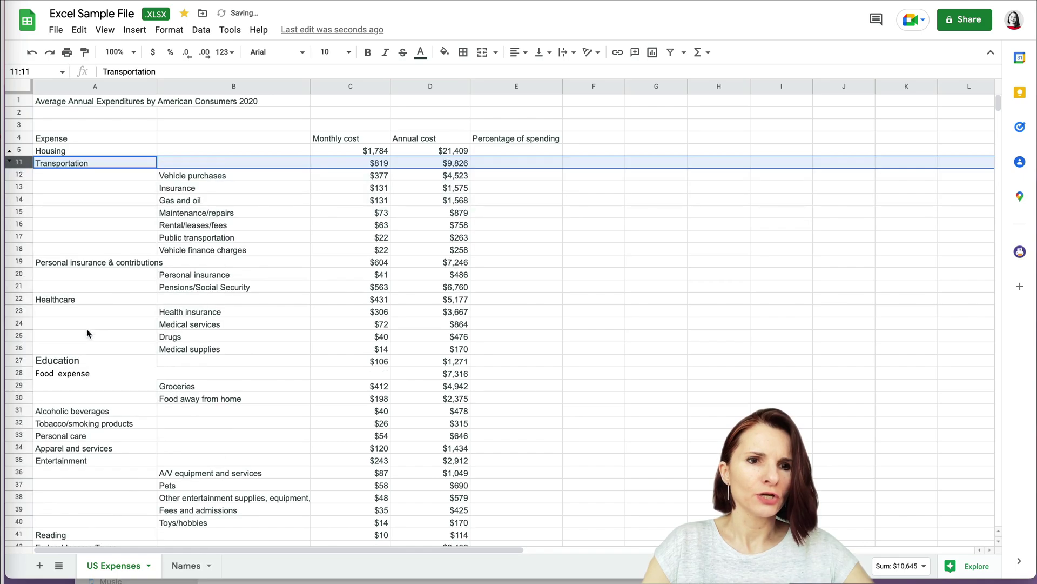
pyautogui.click(97, 190)
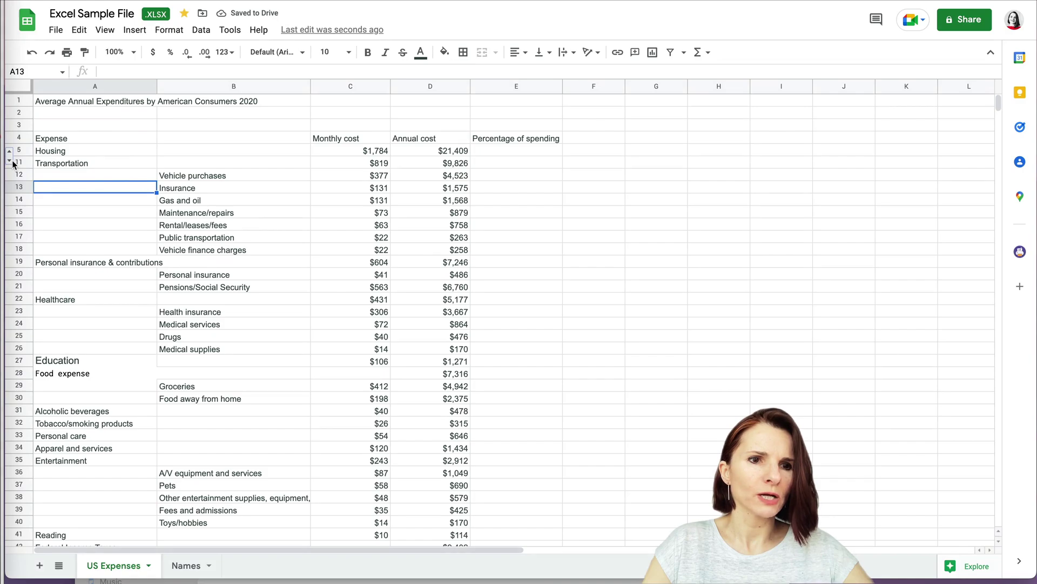
pyautogui.click(14, 161)
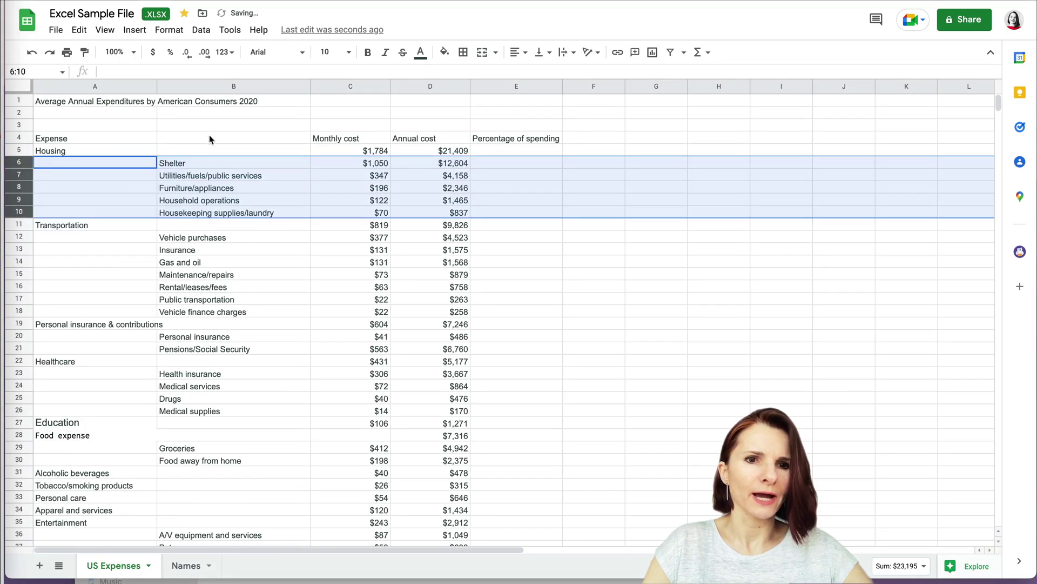
# Step: Hide the Monthly cost column and unhide it again
pyautogui.click(289, 85)
pyautogui.click(340, 86)
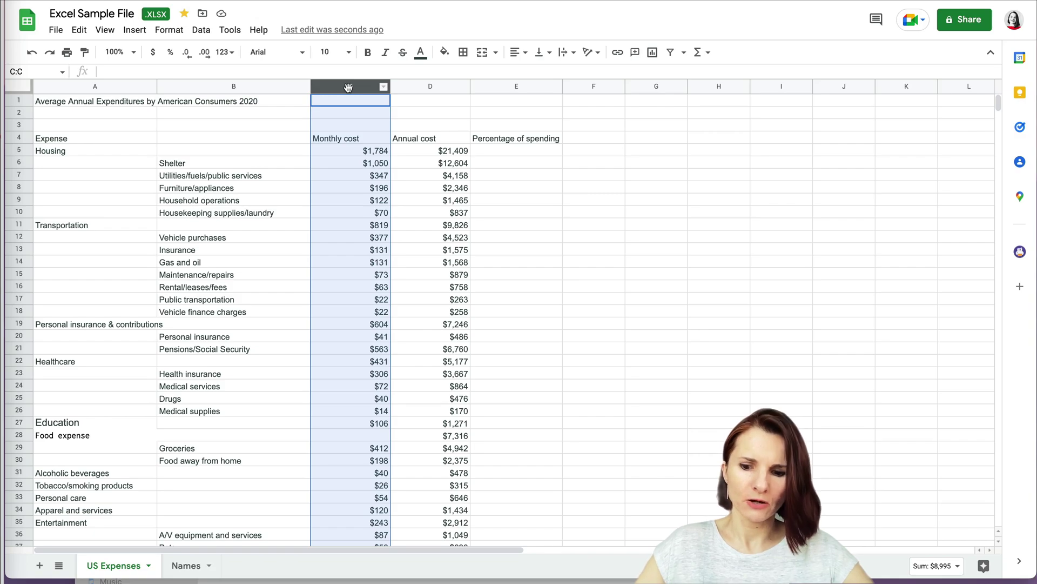
pyautogui.click(384, 90)
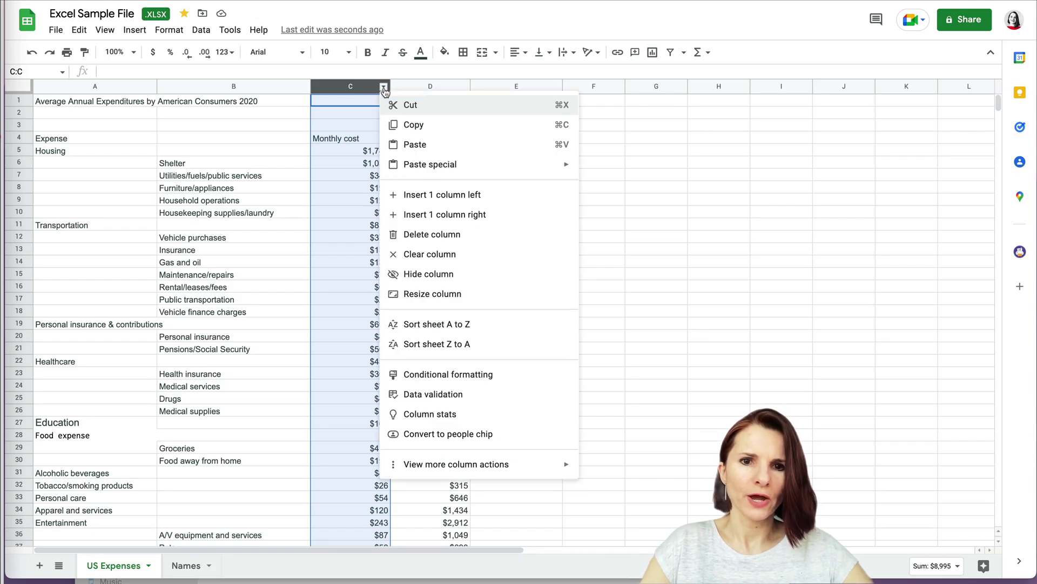
pyautogui.click(452, 275)
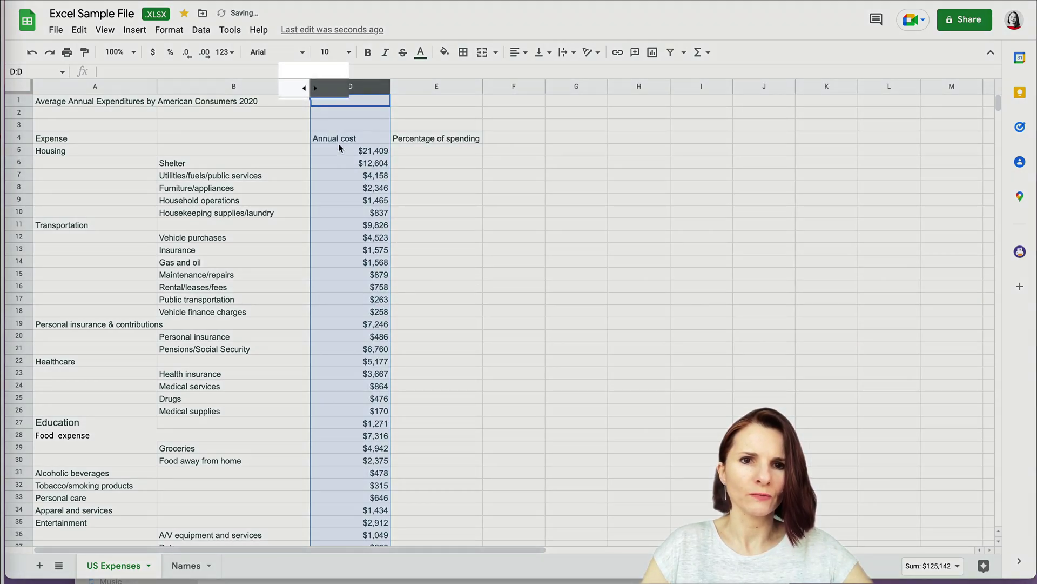
pyautogui.click(335, 141)
pyautogui.click(315, 88)
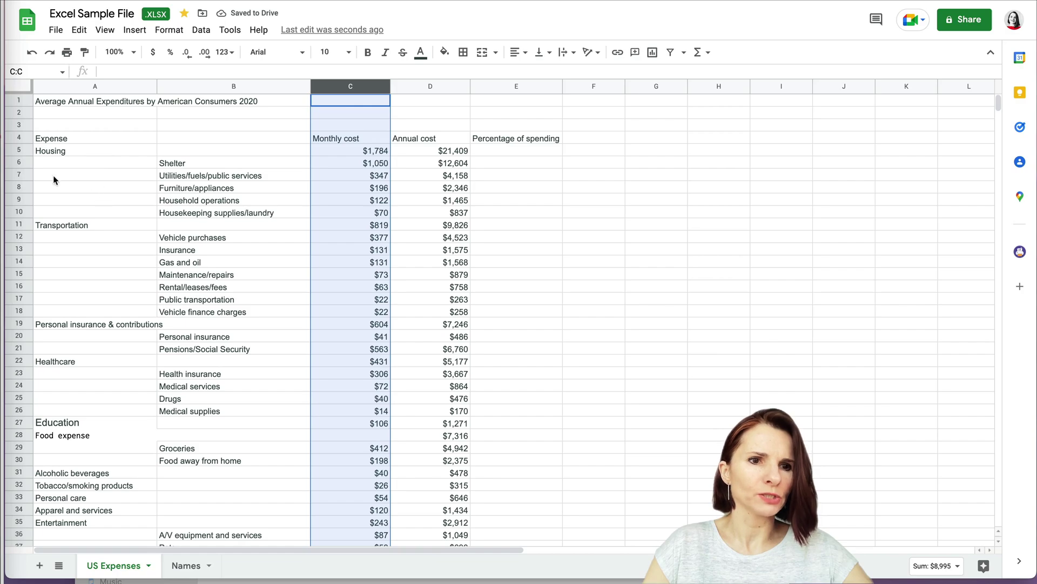
# Step: Group the Housing subcategory rows 6 to 10 and collapse the group
pyautogui.click(26, 162)
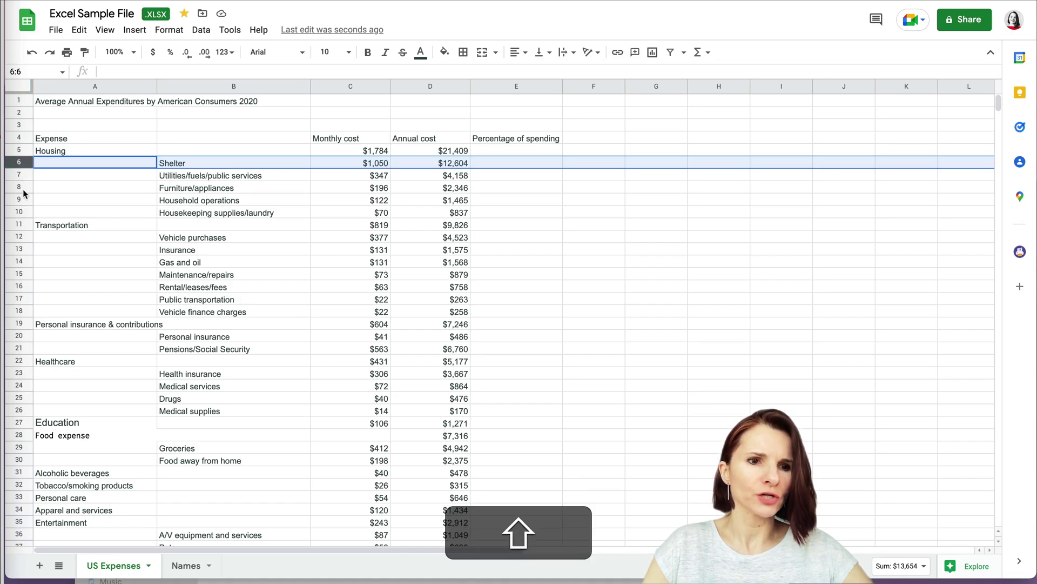
pyautogui.keyDown('shift'); pyautogui.click(21, 210); pyautogui.keyUp('shift')
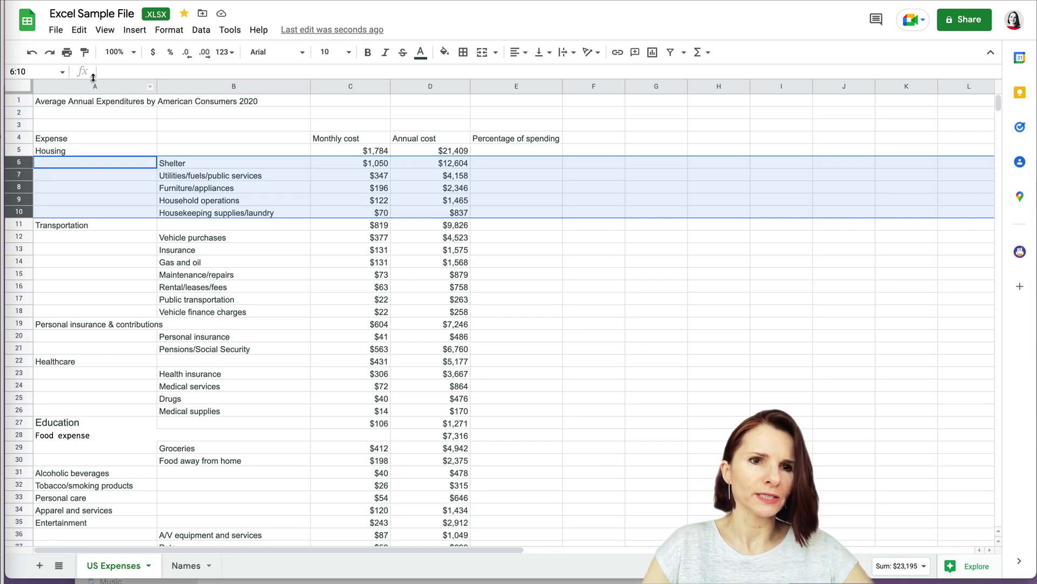
pyautogui.click(106, 32)
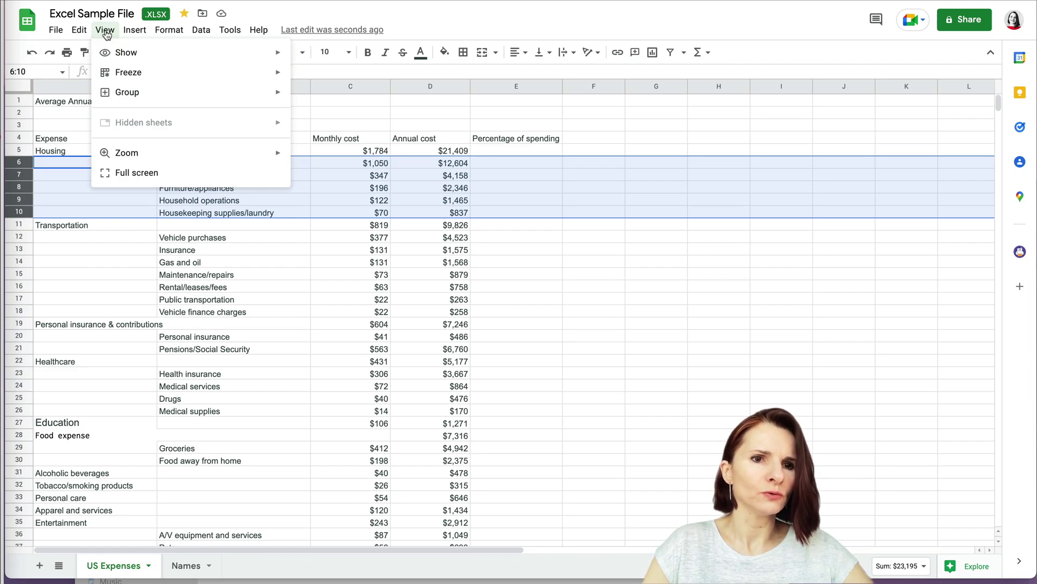
pyautogui.moveTo(127, 97)
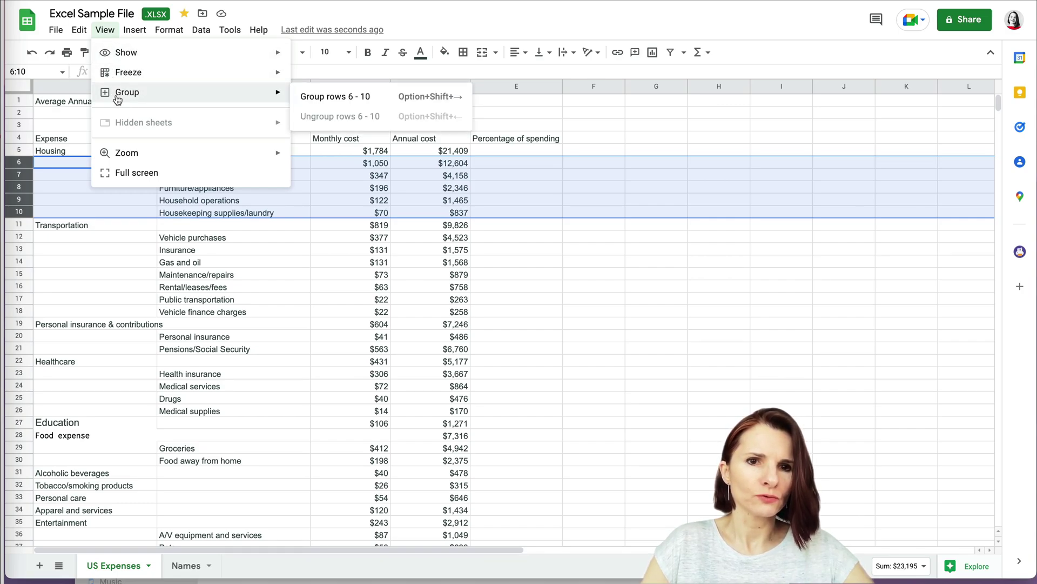
pyautogui.click(325, 98)
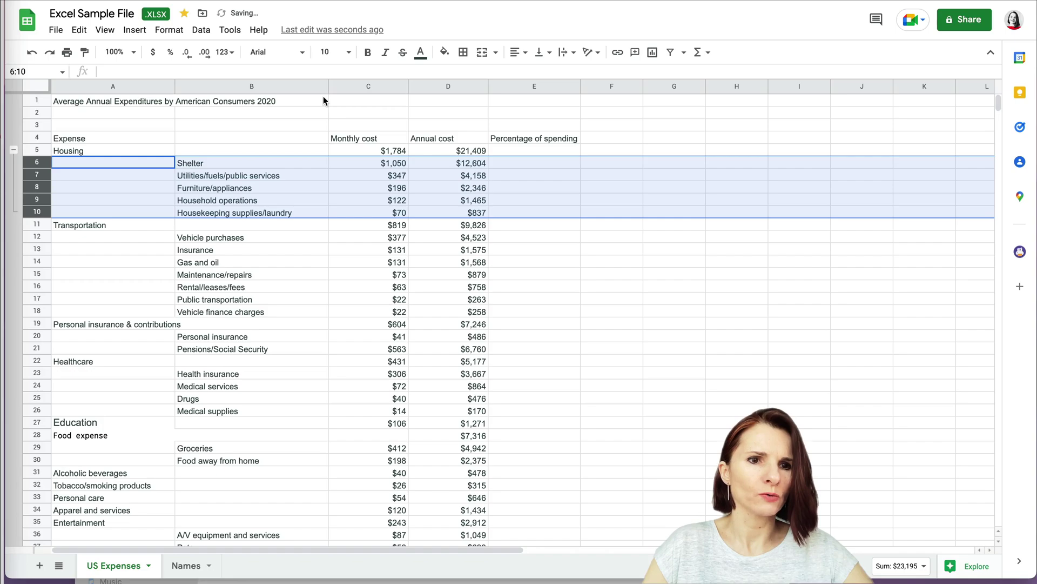
pyautogui.click(15, 151)
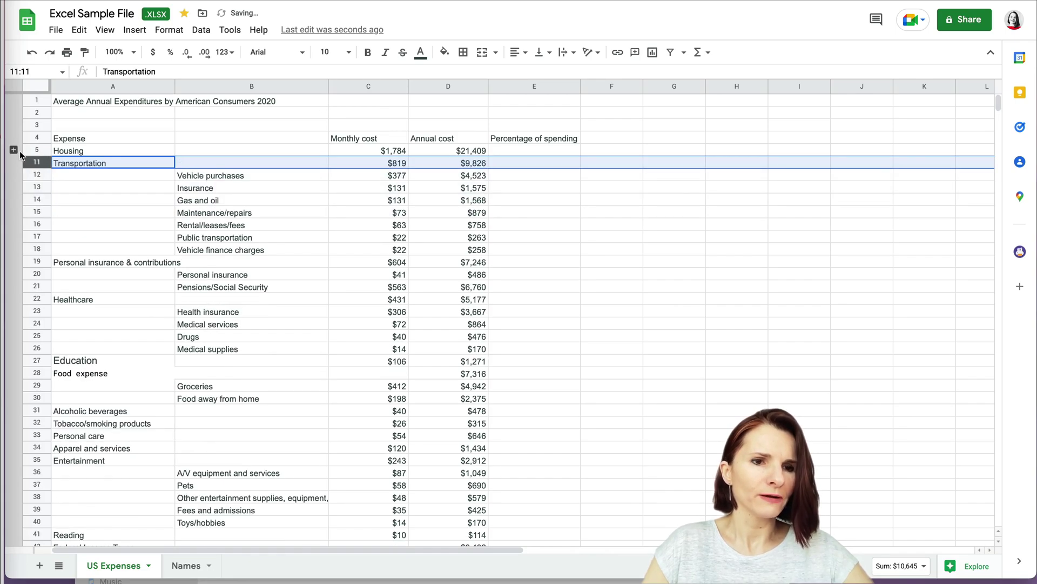
# Step: Group the Monthly cost column and collapse the group
pyautogui.click(371, 87)
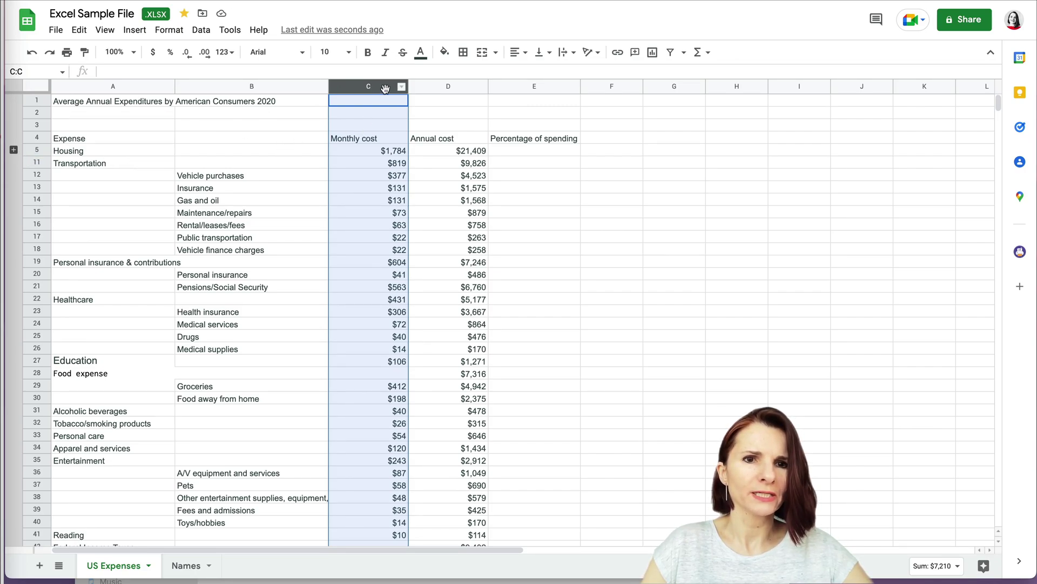
pyautogui.click(105, 30)
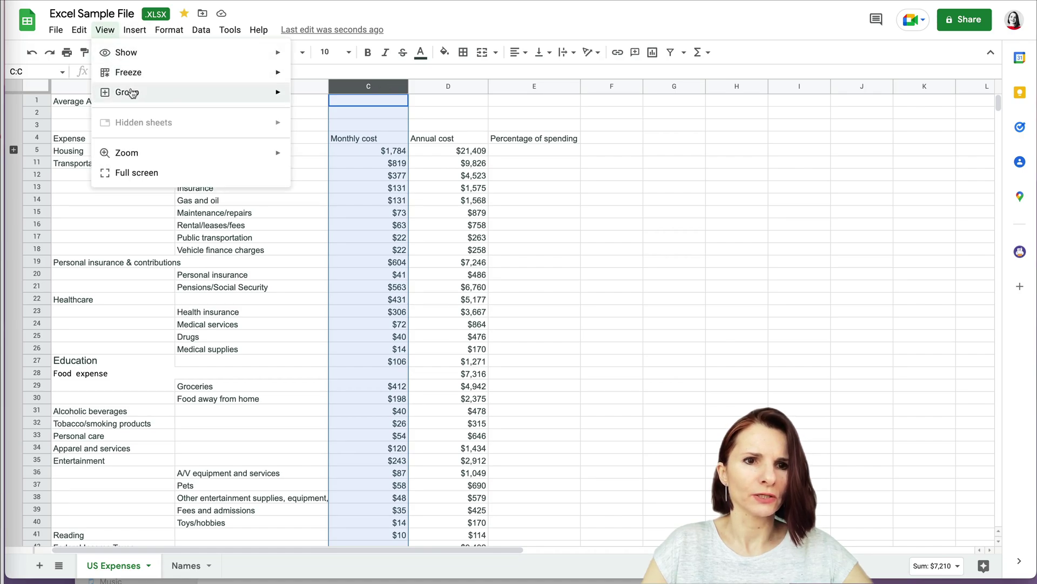
pyautogui.click(316, 98)
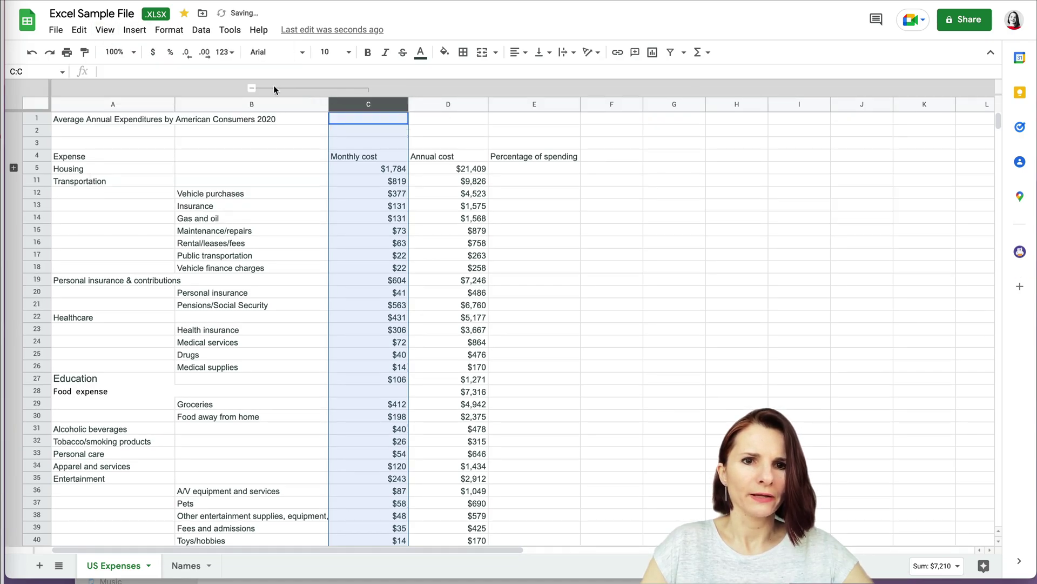
pyautogui.click(252, 87)
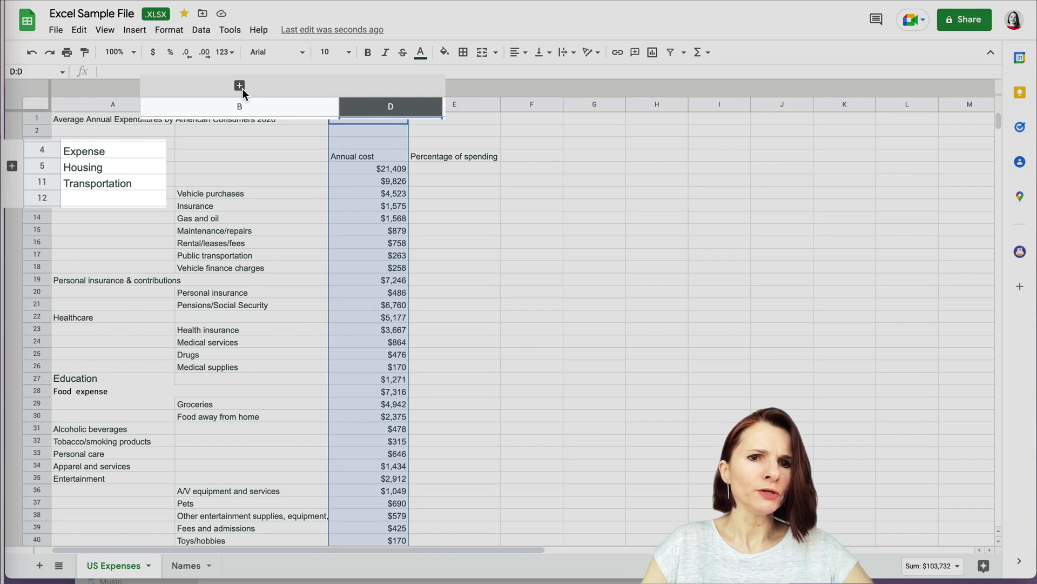
# Step: Expand the grouped Monthly cost column and ungroup it, and remove the grouping from the Housing subcategory rows 6 to 10
pyautogui.click(240, 86)
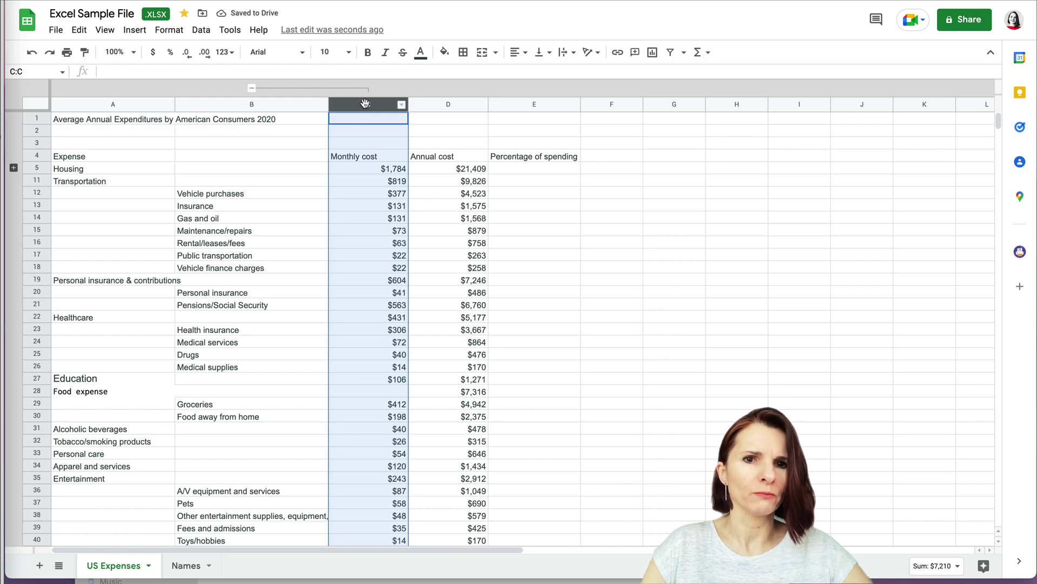
pyautogui.click(107, 31)
pyautogui.moveTo(136, 94)
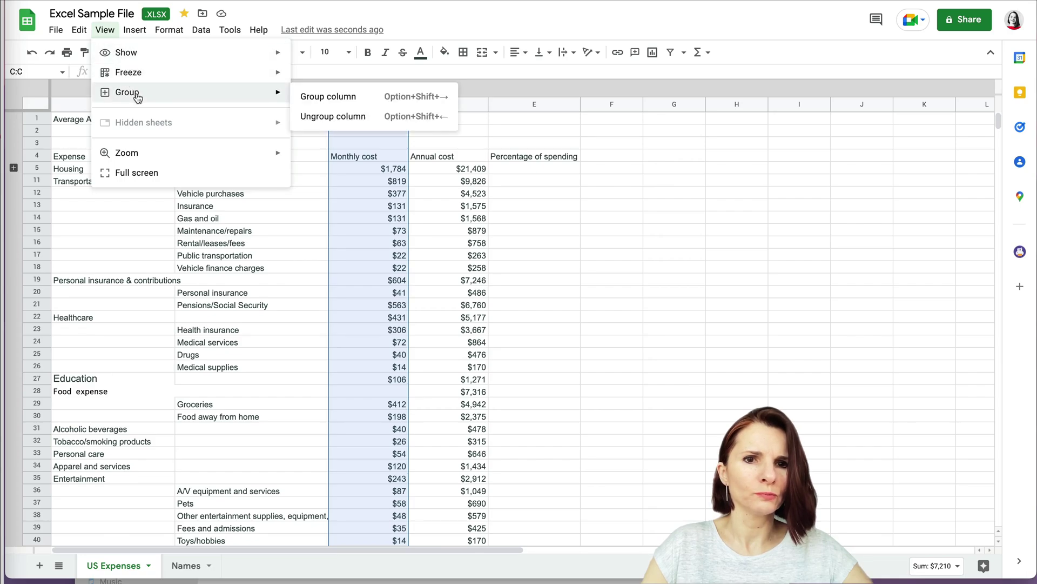
pyautogui.click(332, 118)
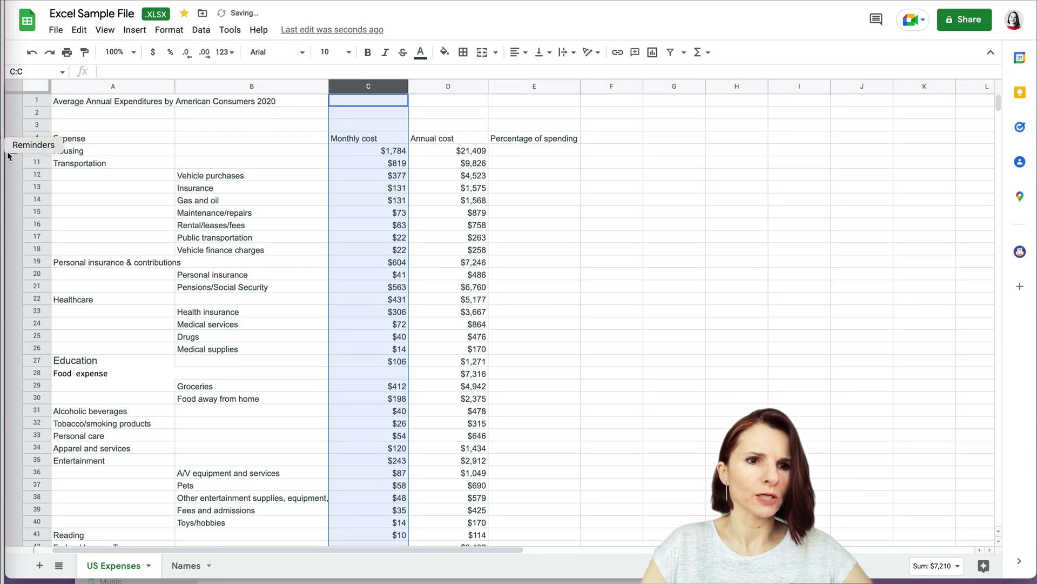
pyautogui.click(34, 149)
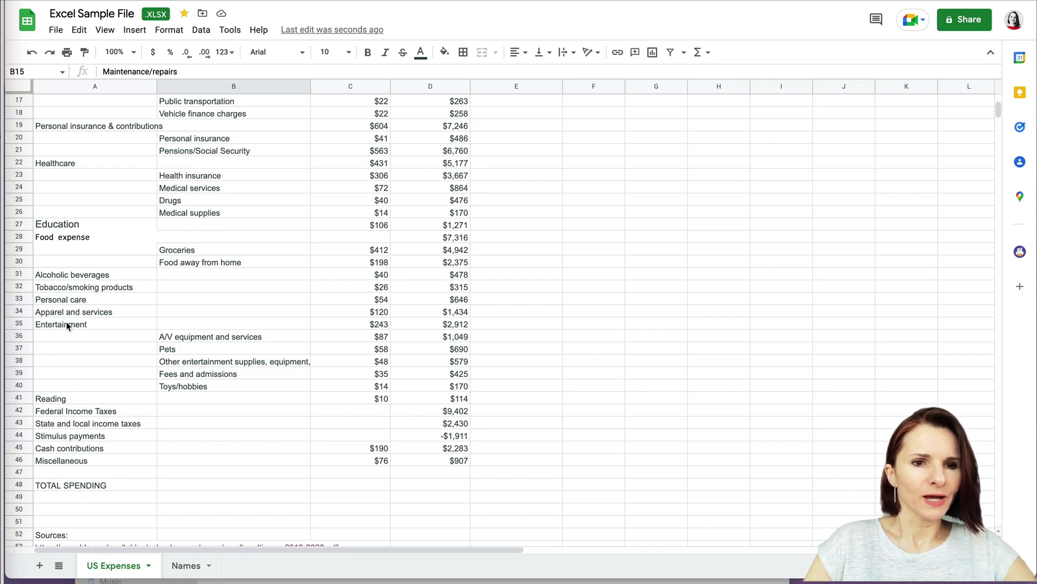
# Step: Move the Personal care row from row 33 to row 27, directly above Education
pyautogui.scroll(1, 70, 313)
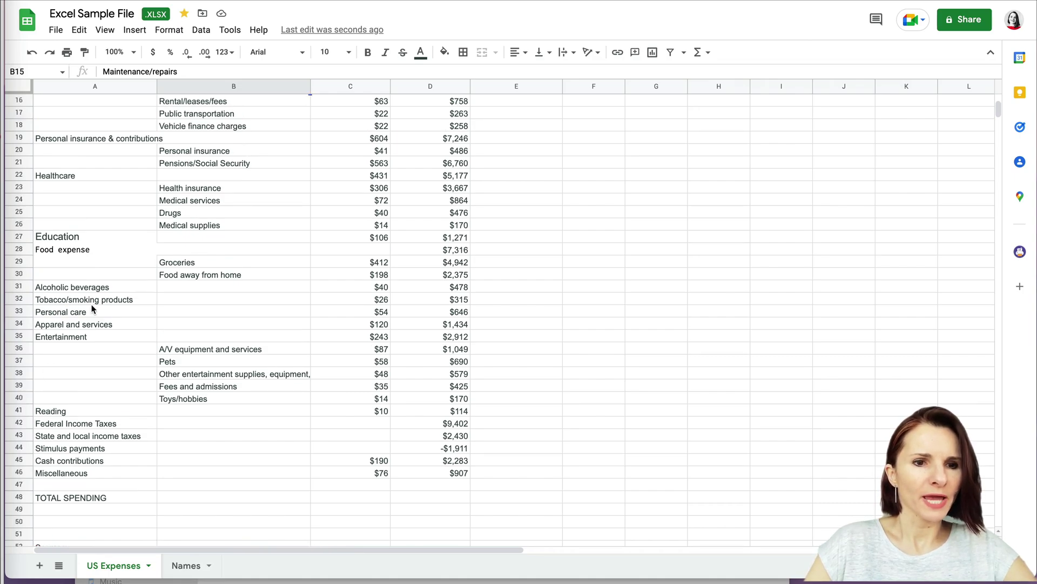
pyautogui.click(19, 312)
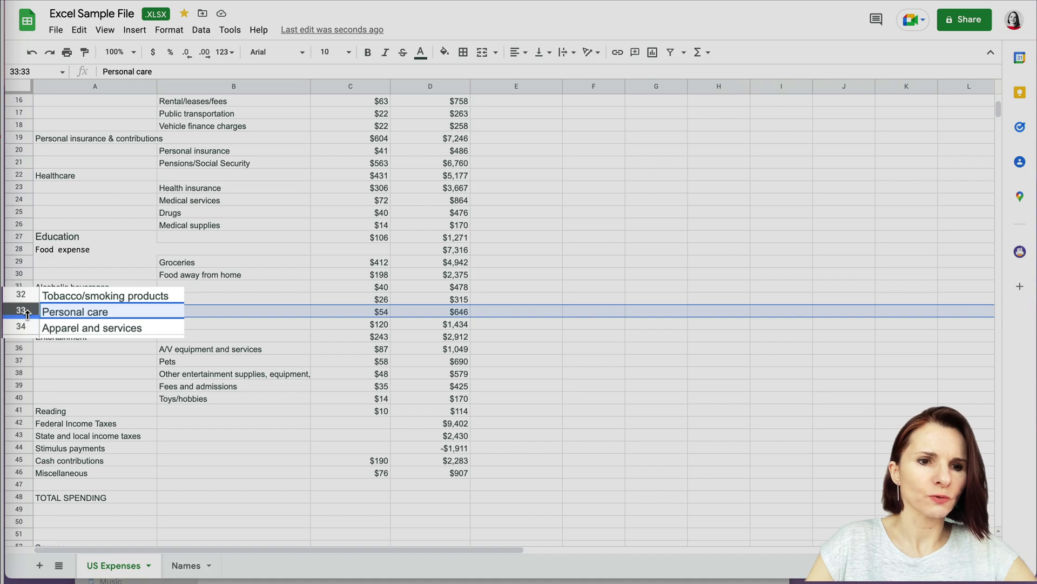
pyautogui.moveTo(26, 311); pyautogui.dragTo(22, 236)
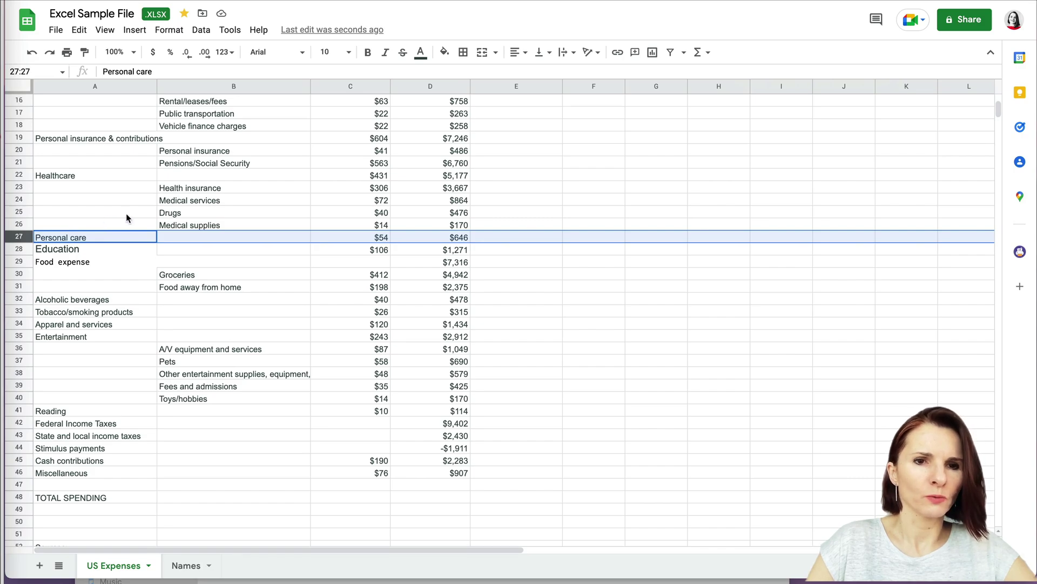
# Step: Move the Monthly cost column to the other side of Annual cost and back to column C
pyautogui.click(352, 86)
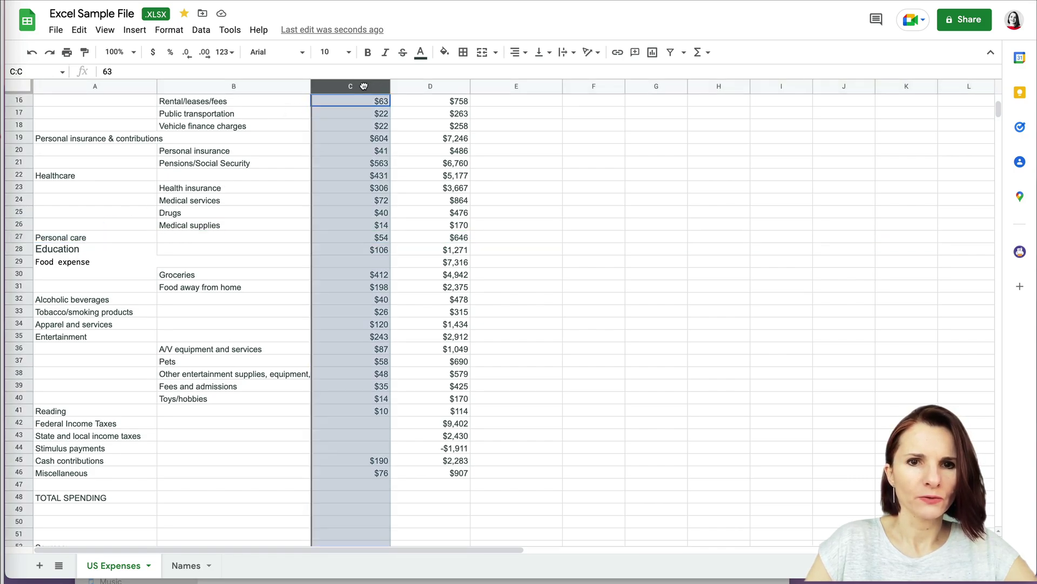
pyautogui.moveTo(364, 86); pyautogui.dragTo(467, 85)
pyautogui.scroll(2, 415, 92)
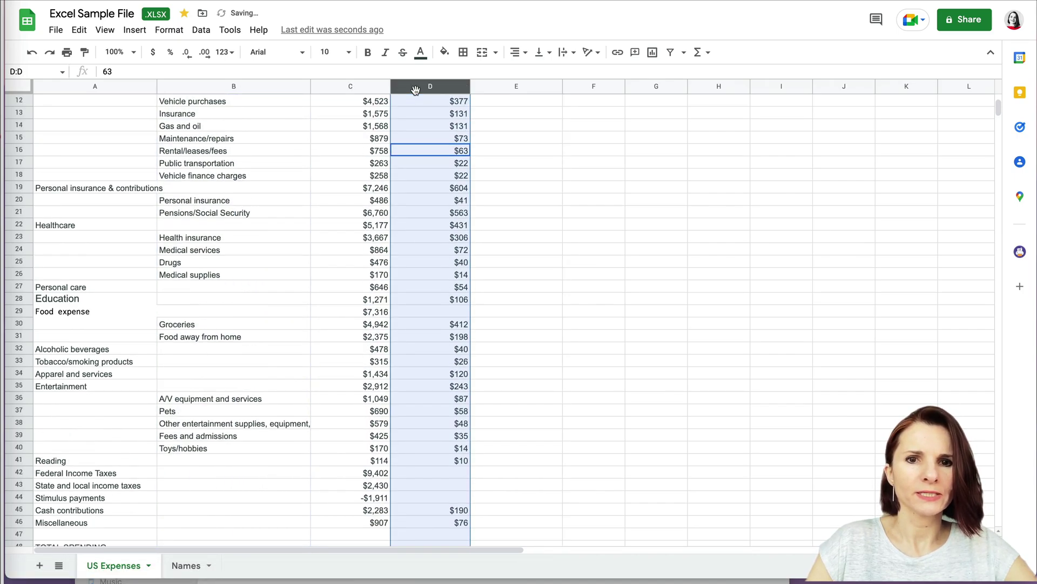
pyautogui.scroll(5, 415, 89)
pyautogui.moveTo(431, 88); pyautogui.dragTo(328, 87)
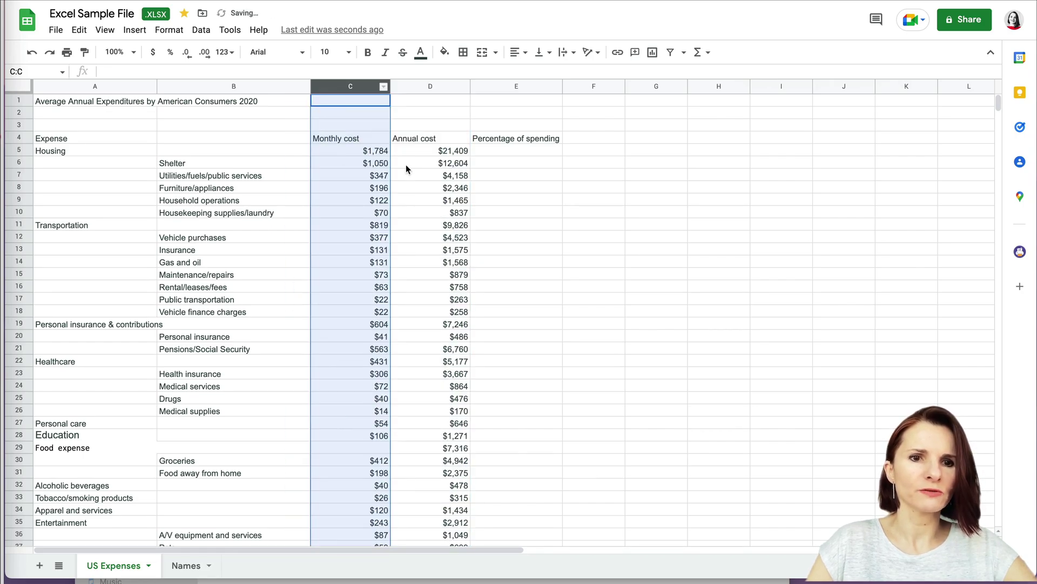
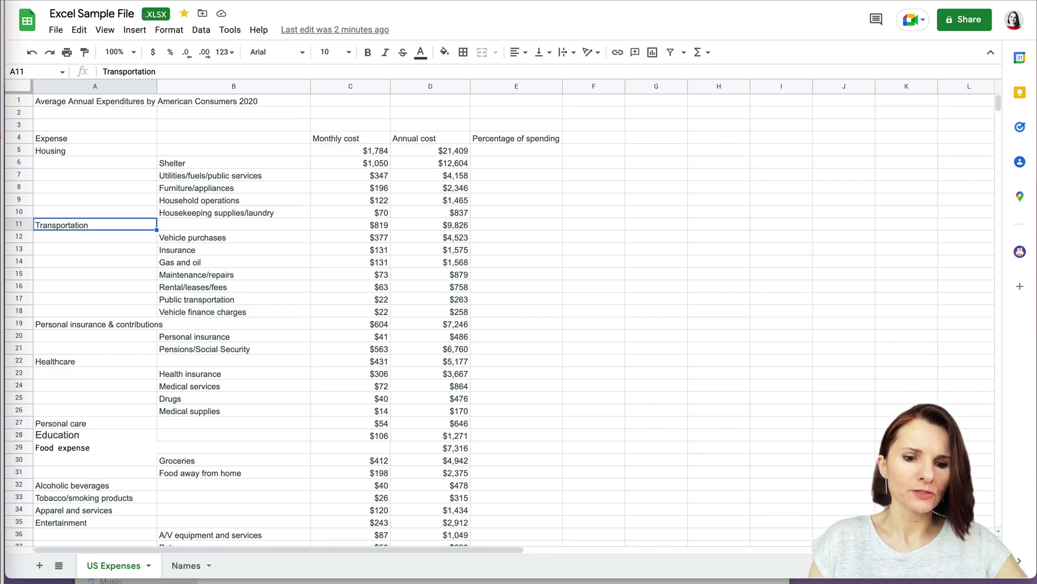
# Step: Jump between filled cells from Transportation in A11 to Personal care in A27, across to column D and down to D46
pyautogui.press('super+Down')
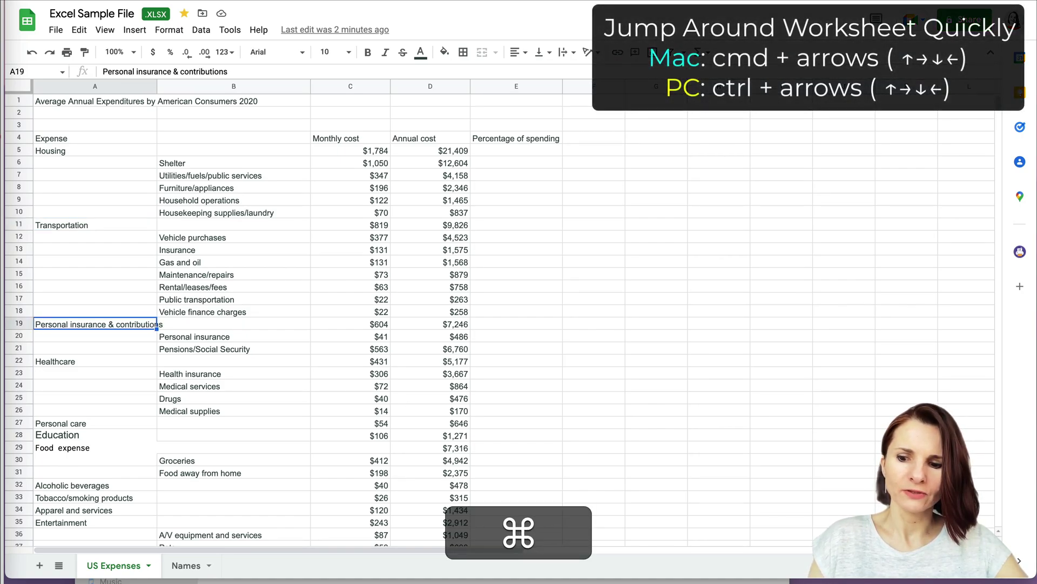
pyautogui.press('super+Down')
pyautogui.press('super+Down')
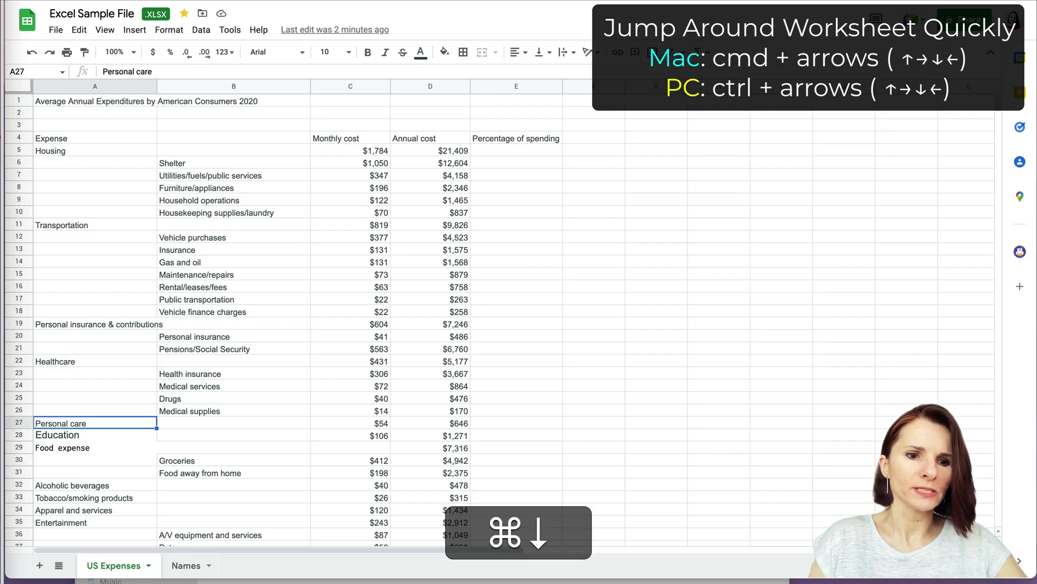
pyautogui.press('super+Right')
pyautogui.press('super+Right')
pyautogui.press('super+Down')
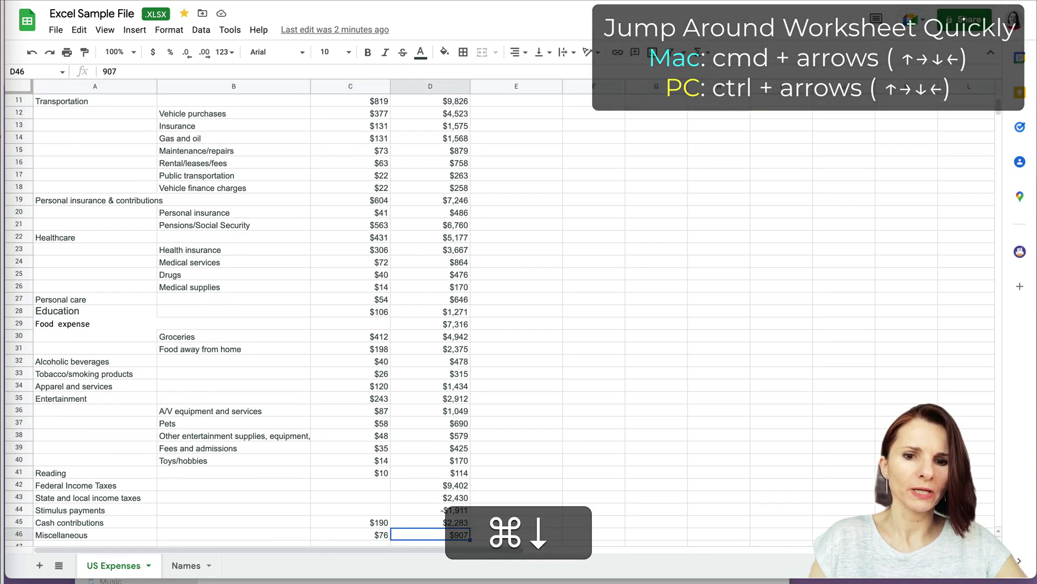
# Step: Jump to the last cell of the sheet, Z998, and return to cell A1
pyautogui.press('super+Down')
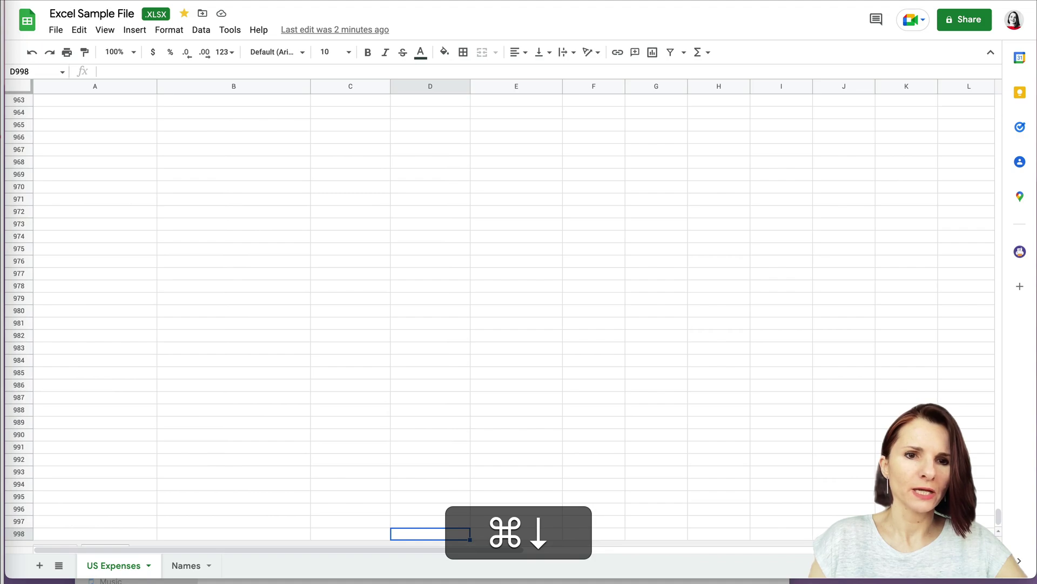
pyautogui.press('super+Right')
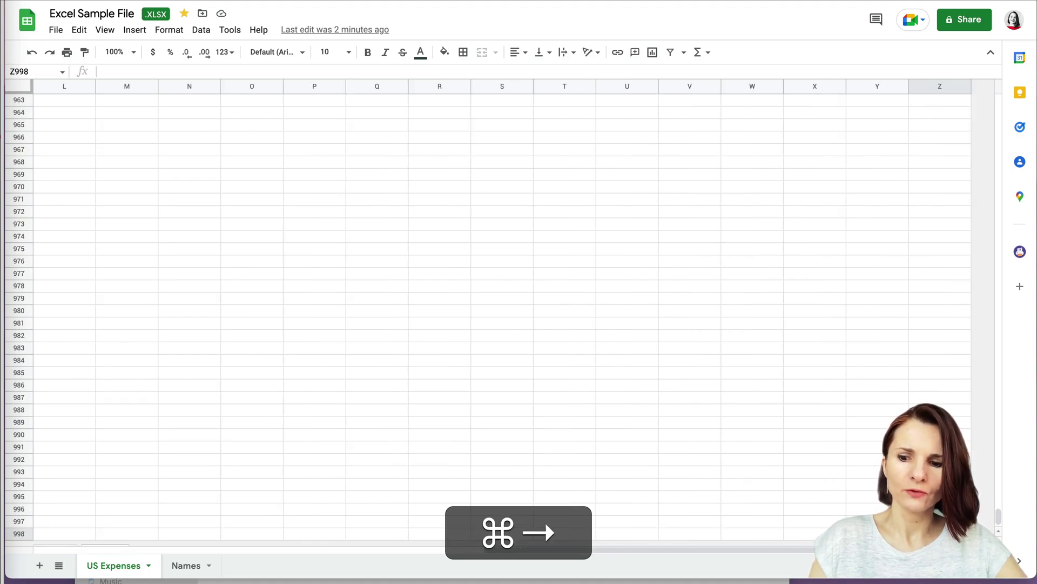
pyautogui.press('super+Up')
pyautogui.press('super+Left')
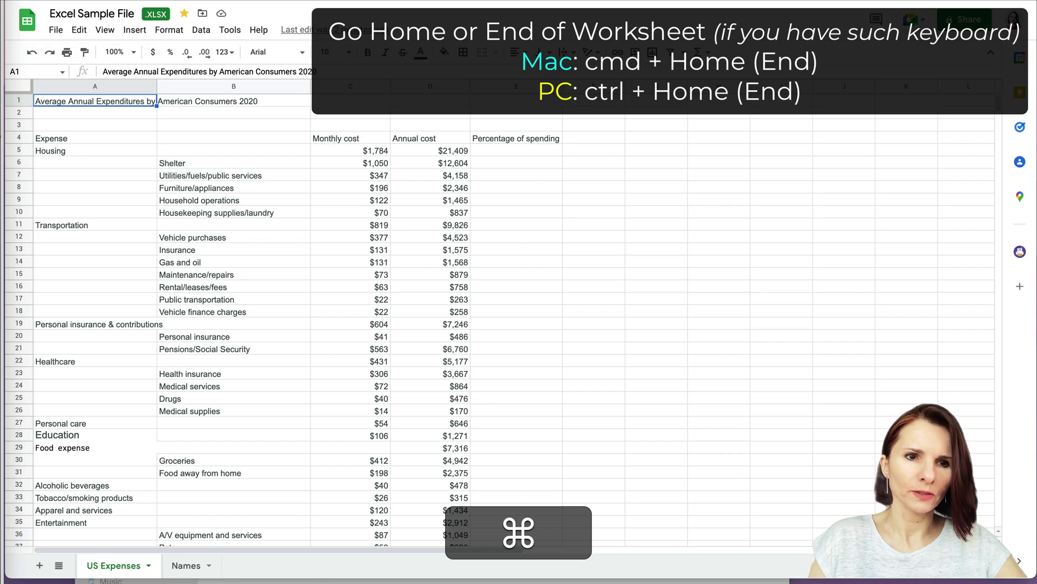
# Step: Move one cell at a time from A1 to Shelter in B6 and back to the Expense heading in A4
pyautogui.press('Down')
pyautogui.press('Down')
pyautogui.press('Down')
pyautogui.press('Down')
pyautogui.press('Down')
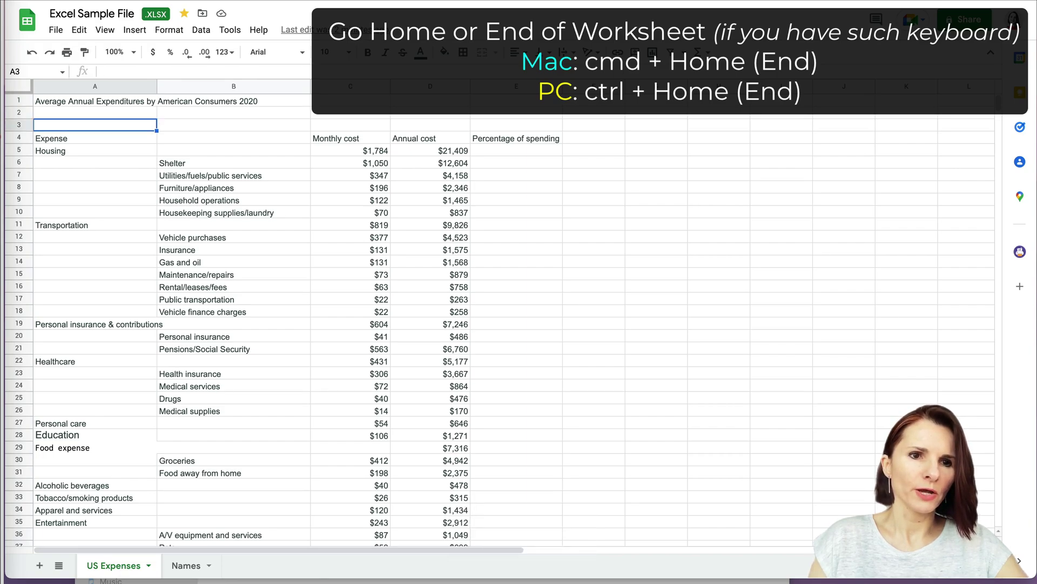
pyautogui.press('Right')
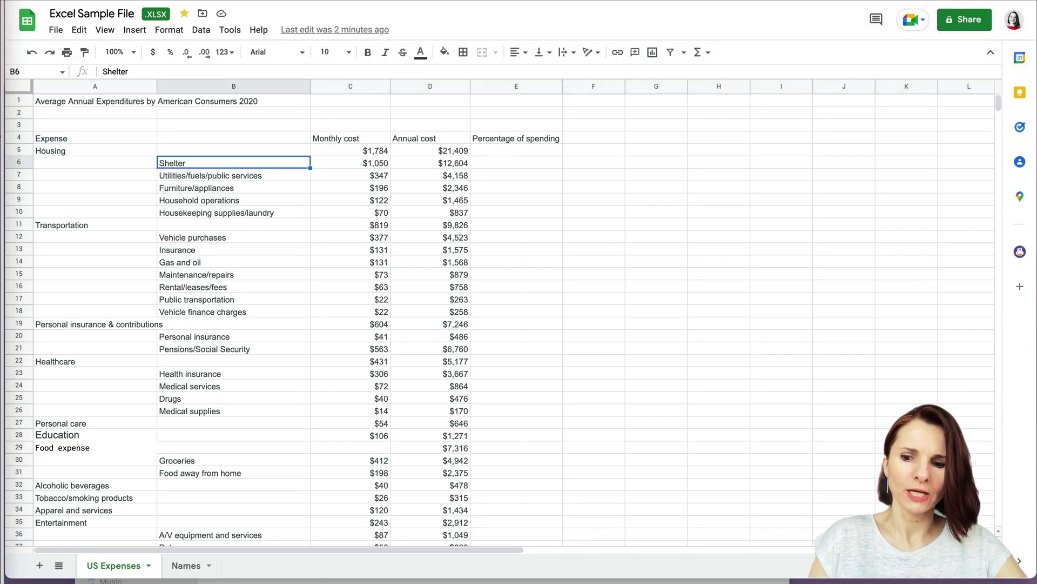
pyautogui.press('Up')
pyautogui.press('Up')
pyautogui.press('Left')
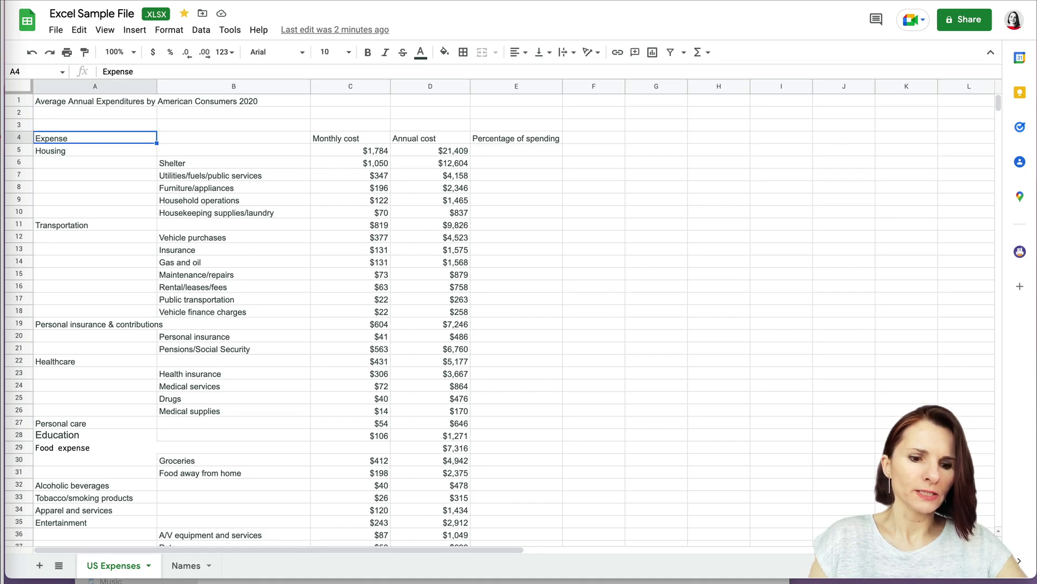
# Step: Extend the selection from the Expense heading across to Percentage of spending and down to the TOTAL SPENDING row, covering A4:E48
pyautogui.press('super+shift+Down')
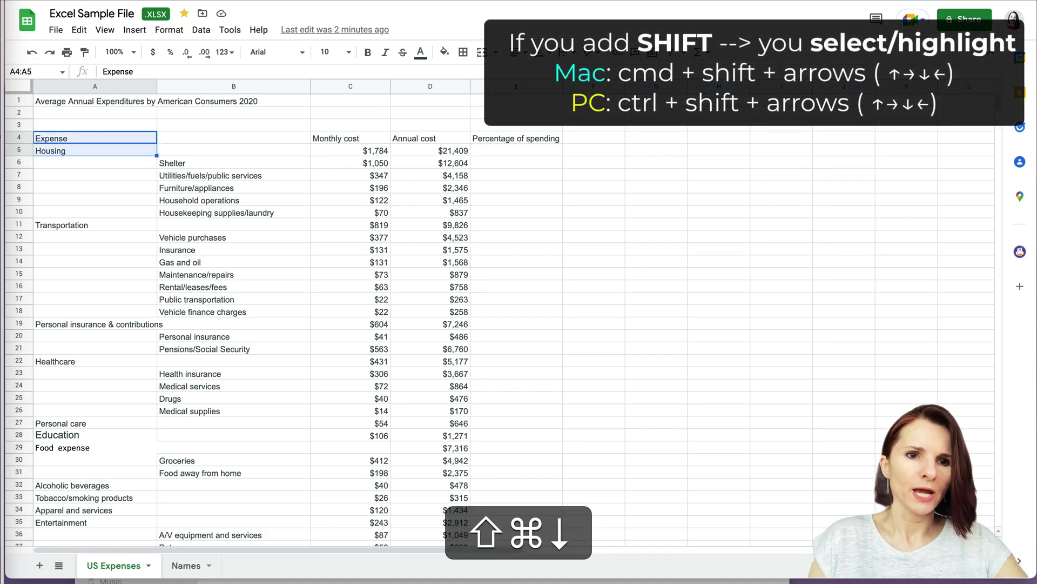
pyautogui.press('super+shift+Right')
pyautogui.press('super+shift+Right')
pyautogui.press('super+shift+Down')
pyautogui.press('super+shift+Down')
pyautogui.press('super+shift+Down')
pyautogui.press('super+shift+Down')
pyautogui.press('super+shift+Down')
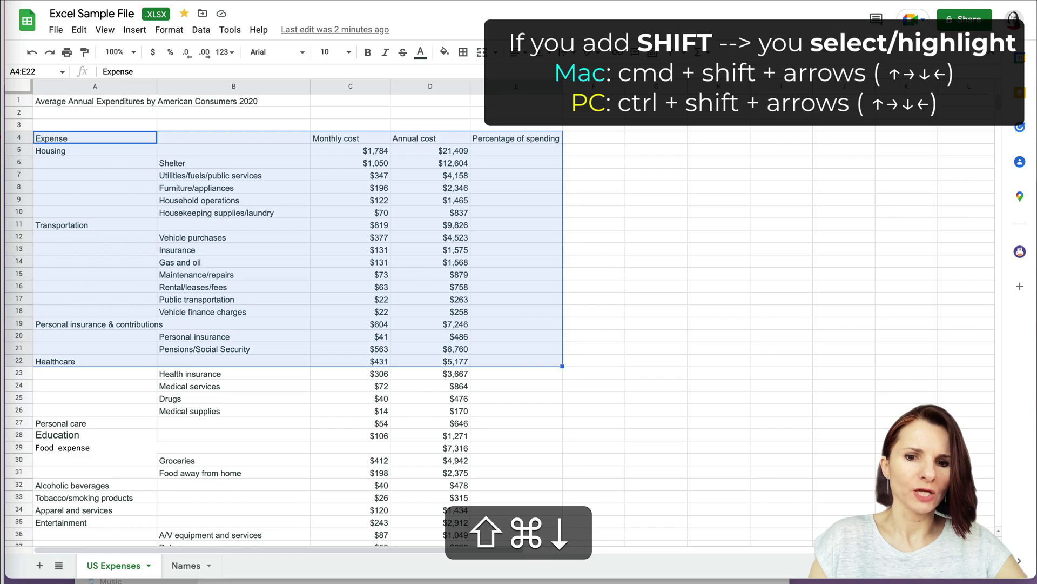
pyautogui.press('super+shift+Down')
pyautogui.press('super+shift+Down')
pyautogui.press('super+shift+Down')
pyautogui.press('super+shift+Down')
pyautogui.press('super+shift+Down')
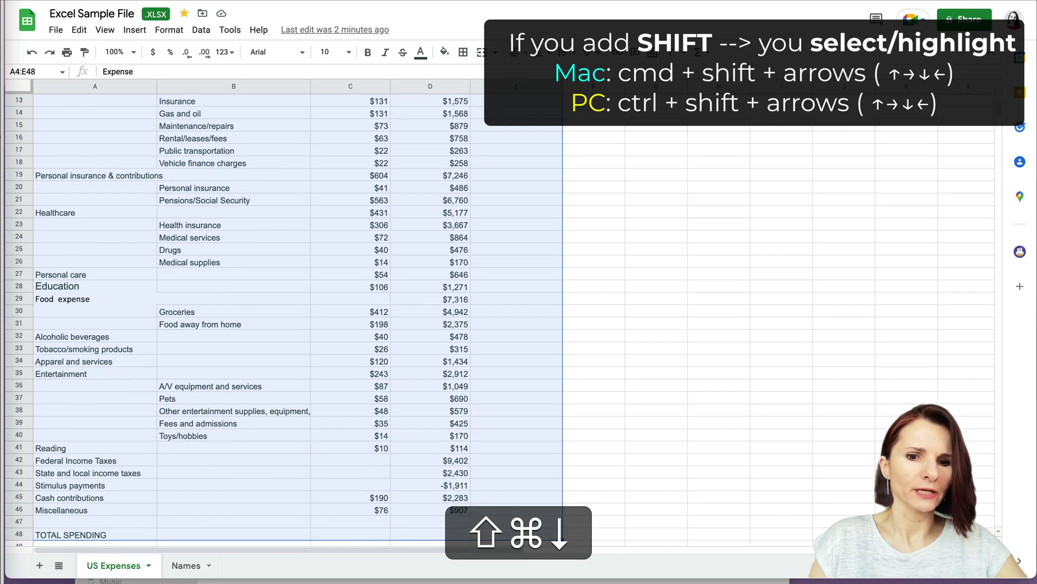
pyautogui.press('super+shift+Up')
pyautogui.press('super+shift+Down')
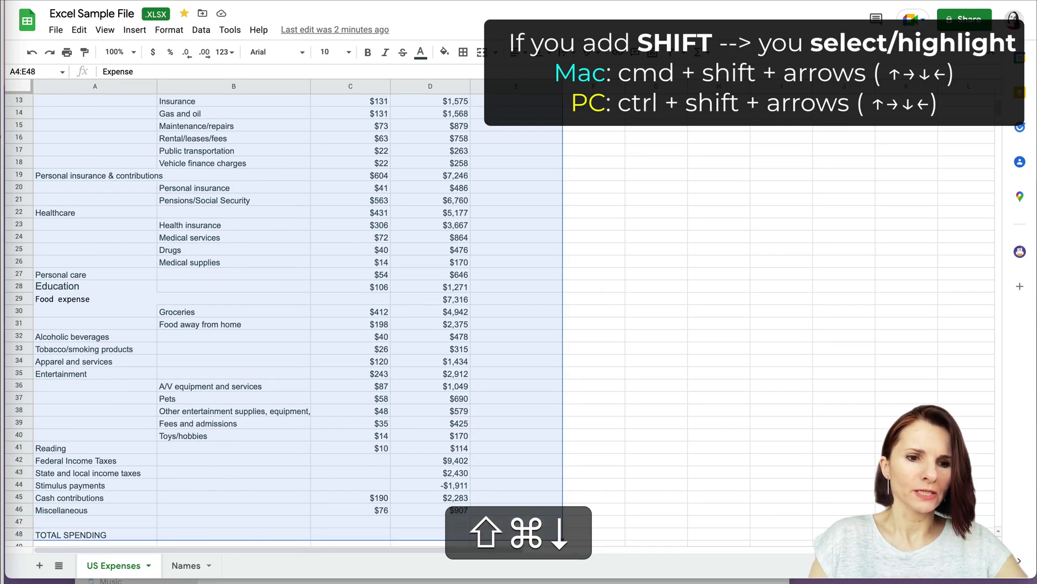
pyautogui.scroll(4, 371, 234)
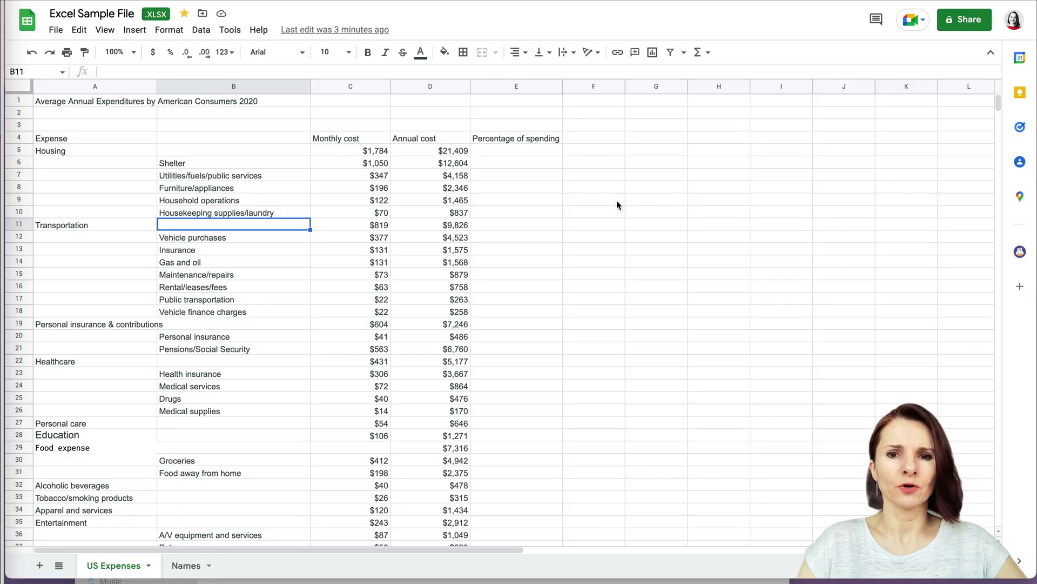
pyautogui.click(186, 164)
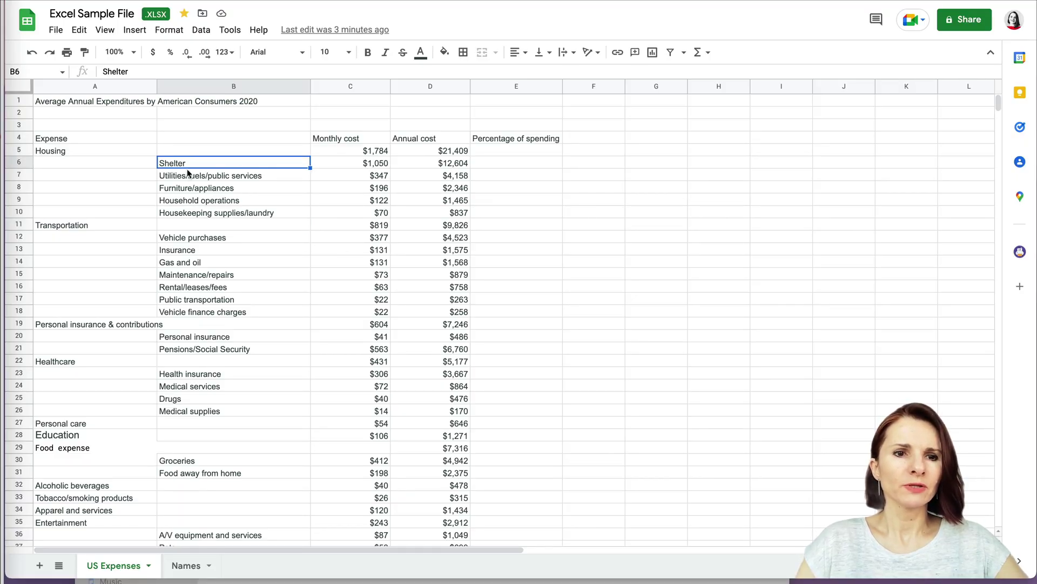
pyautogui.click(225, 264)
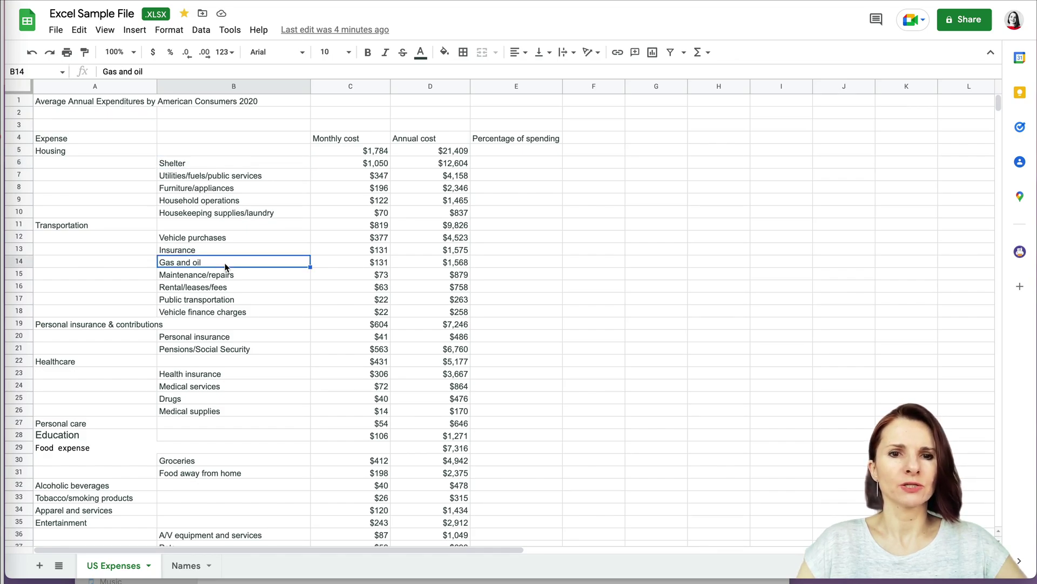
pyautogui.click(222, 302)
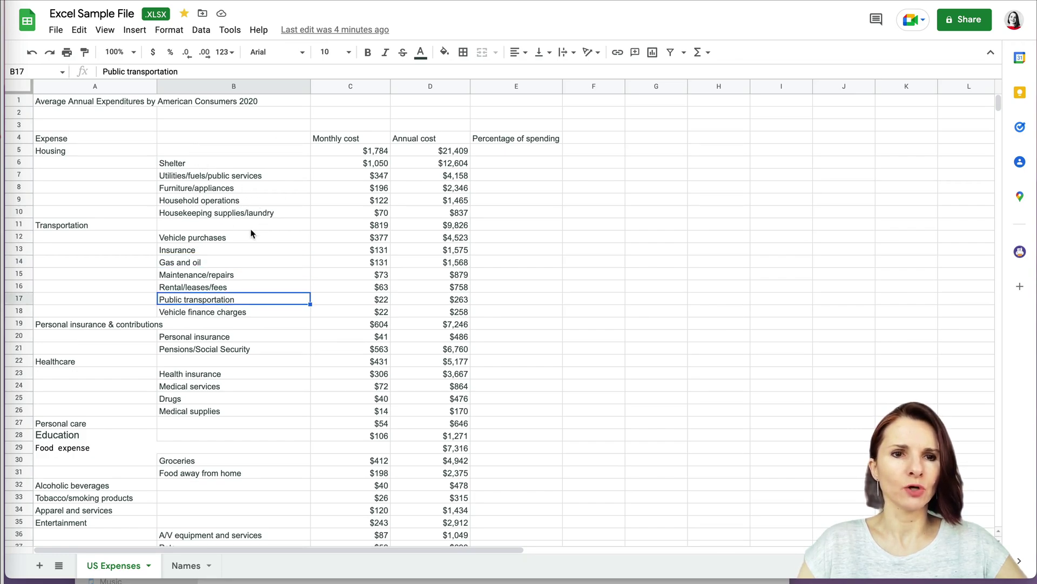
pyautogui.scroll(-1, 251, 232)
pyautogui.scroll(1, 252, 233)
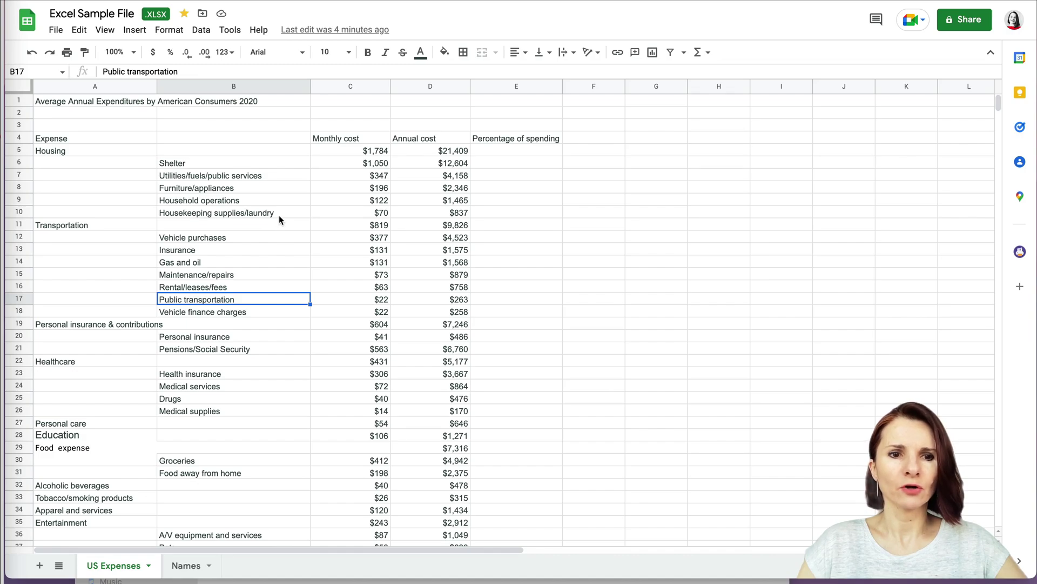
pyautogui.click(286, 155)
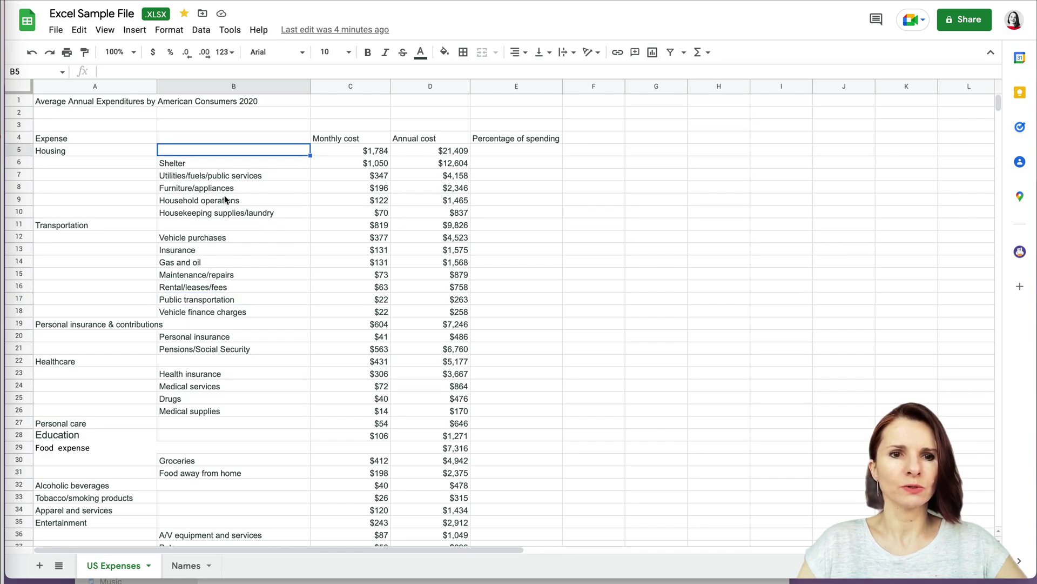
pyautogui.click(256, 202)
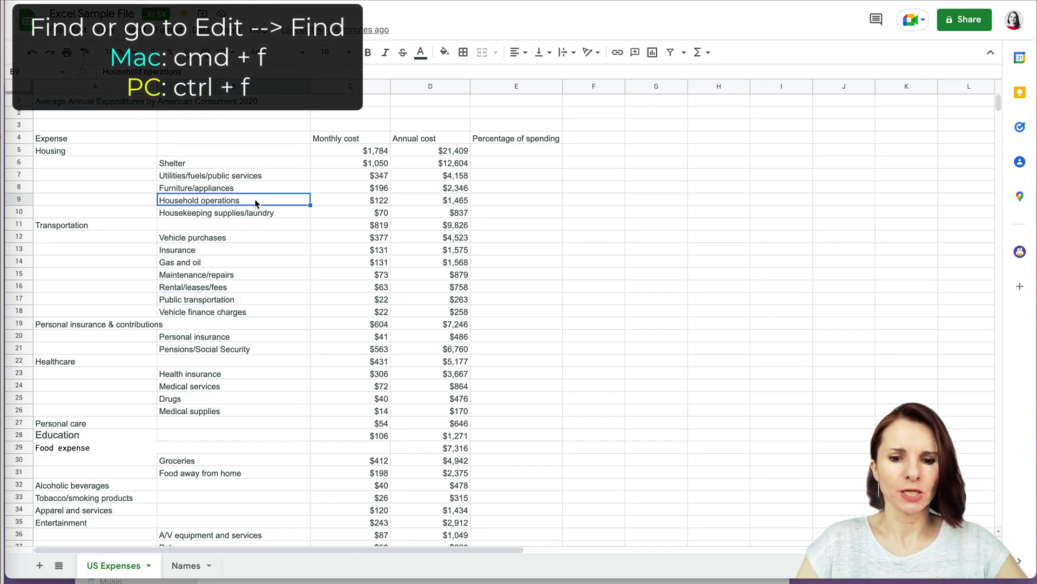
# Step: Search the sheet for "cost" and go to the next match
pyautogui.press('super+f')
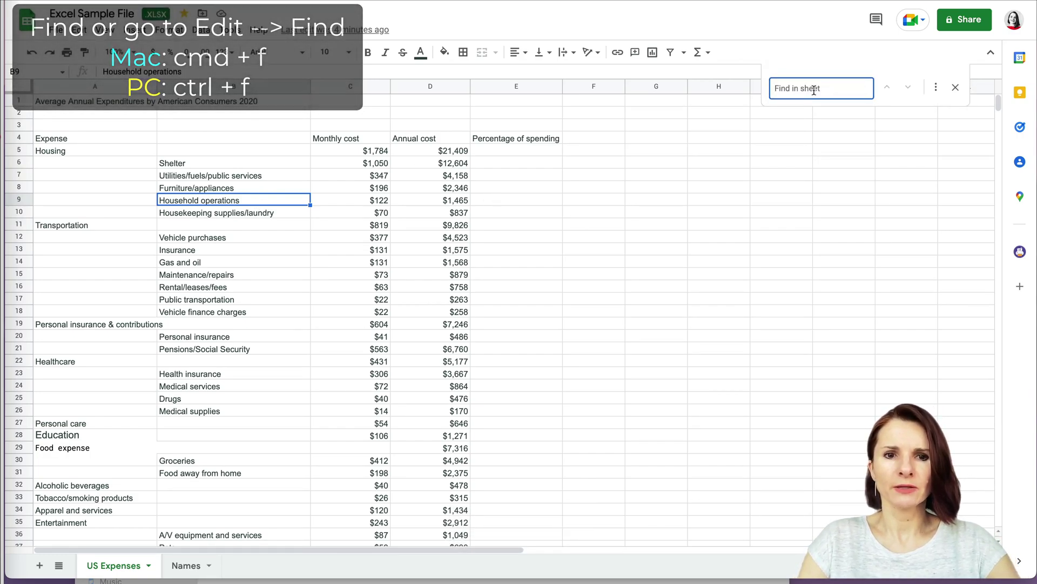
pyautogui.write('cost')
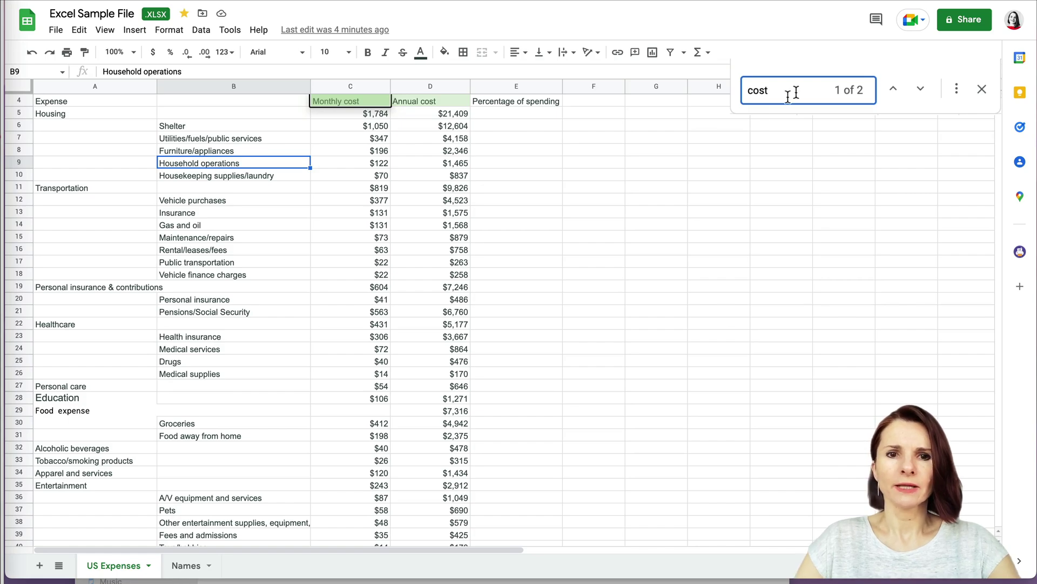
pyautogui.scroll(2, 529, 171)
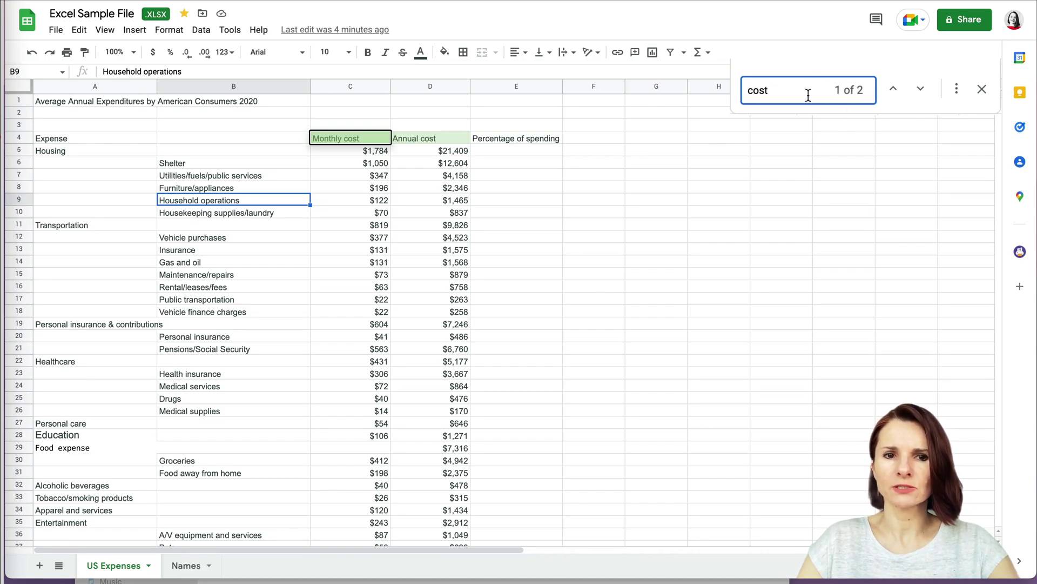
pyautogui.click(921, 90)
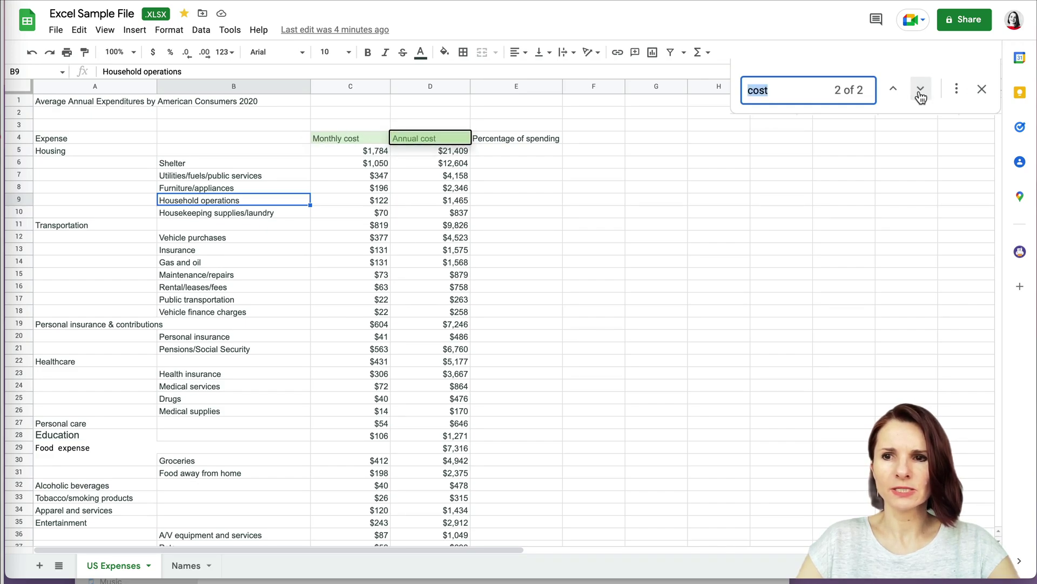
# Step: Open the full find-and-replace options for "cost" and enter COST as the replacement text
pyautogui.click(920, 90)
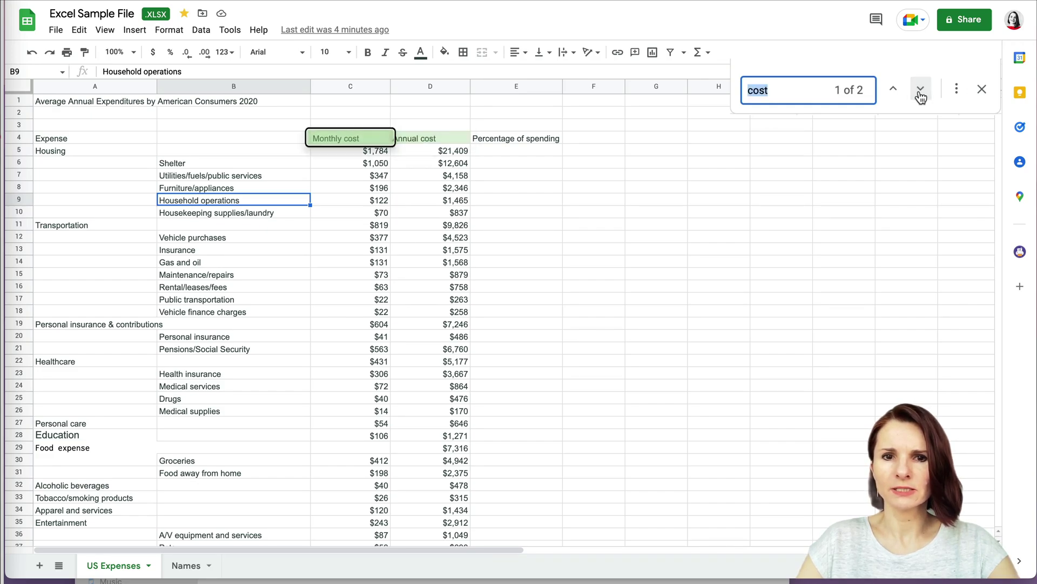
pyautogui.click(956, 90)
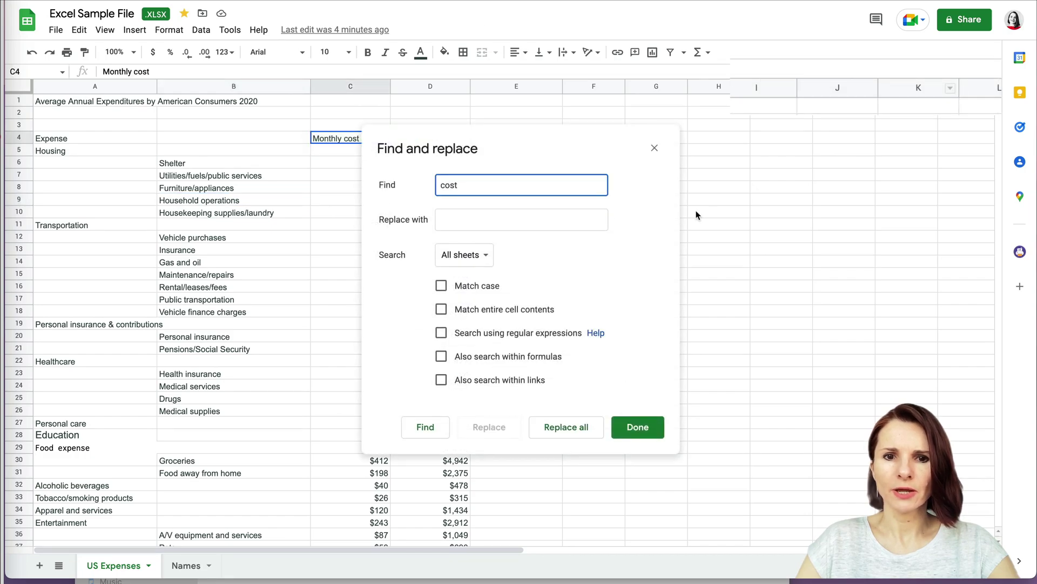
pyautogui.moveTo(551, 157); pyautogui.dragTo(670, 177)
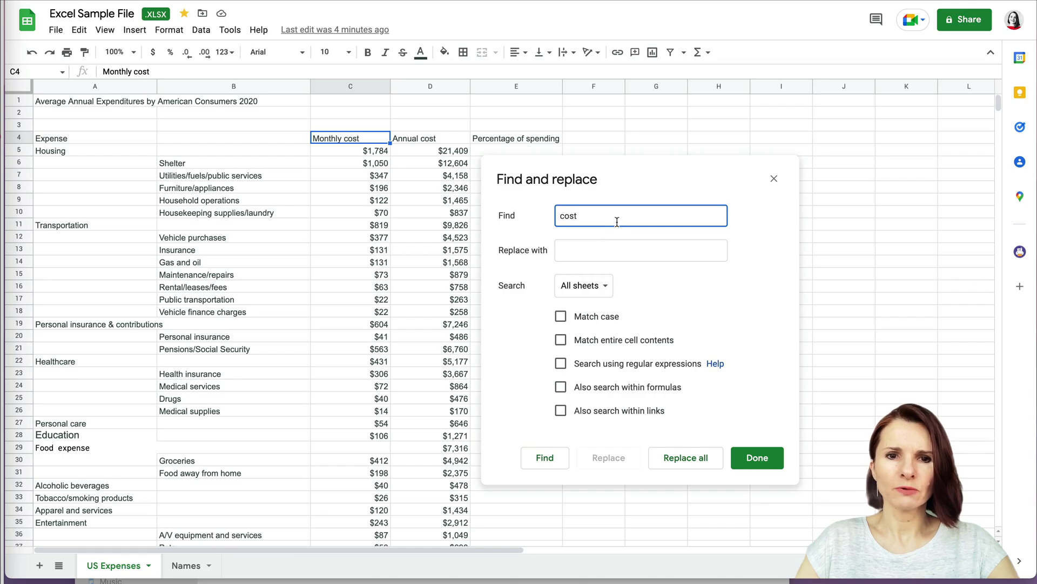
pyautogui.click(597, 260)
pyautogui.write('f')
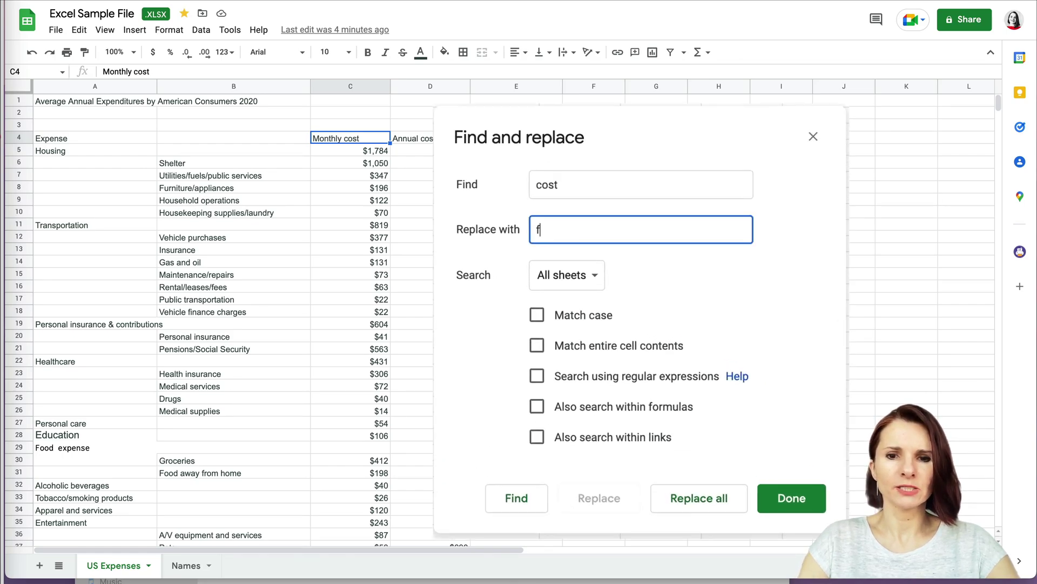
pyautogui.write('COST')
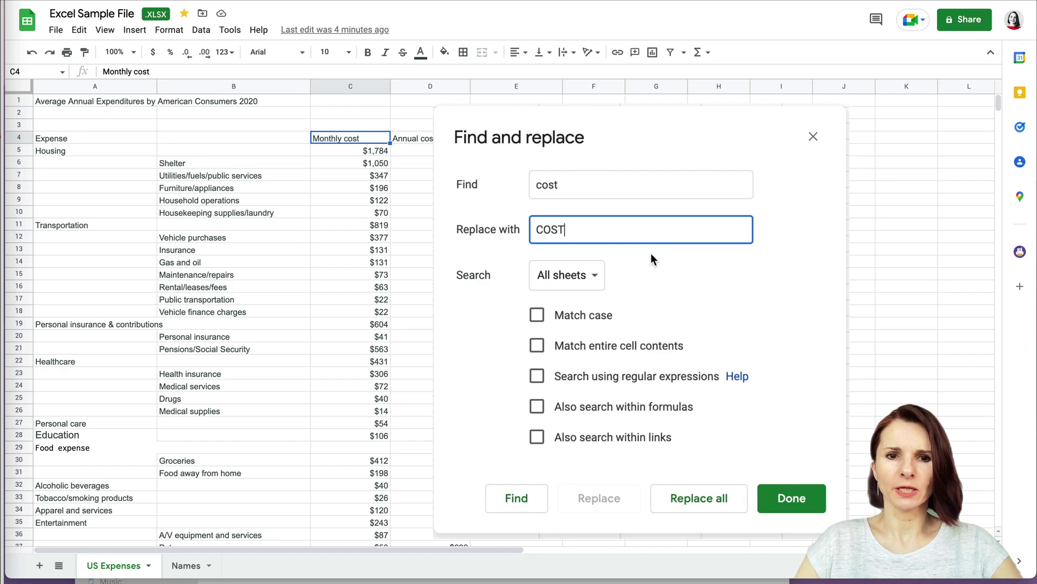
# Step: Limit the find and replace to this sheet and make it match case
pyautogui.click(599, 280)
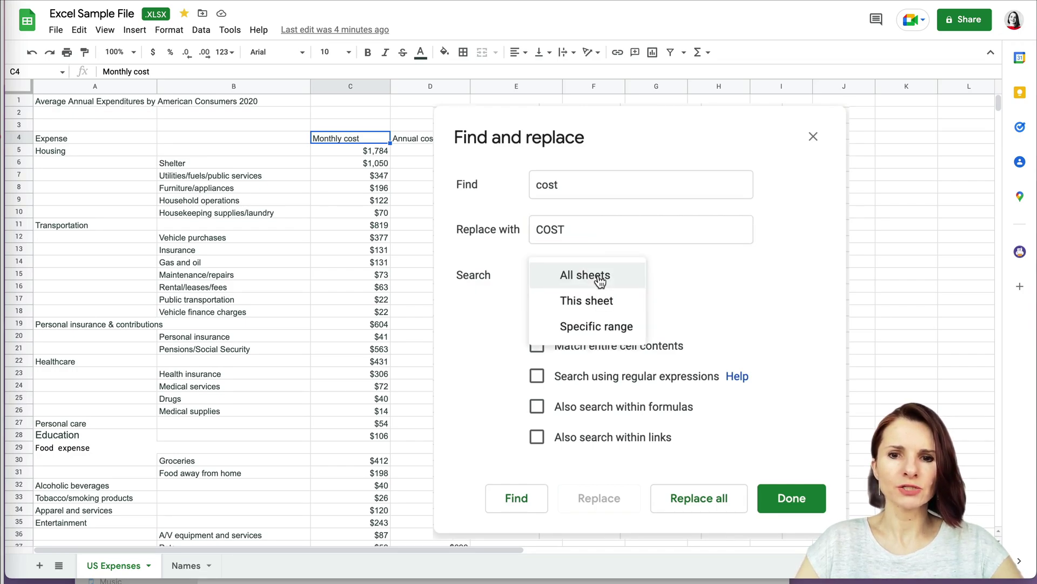
pyautogui.click(595, 300)
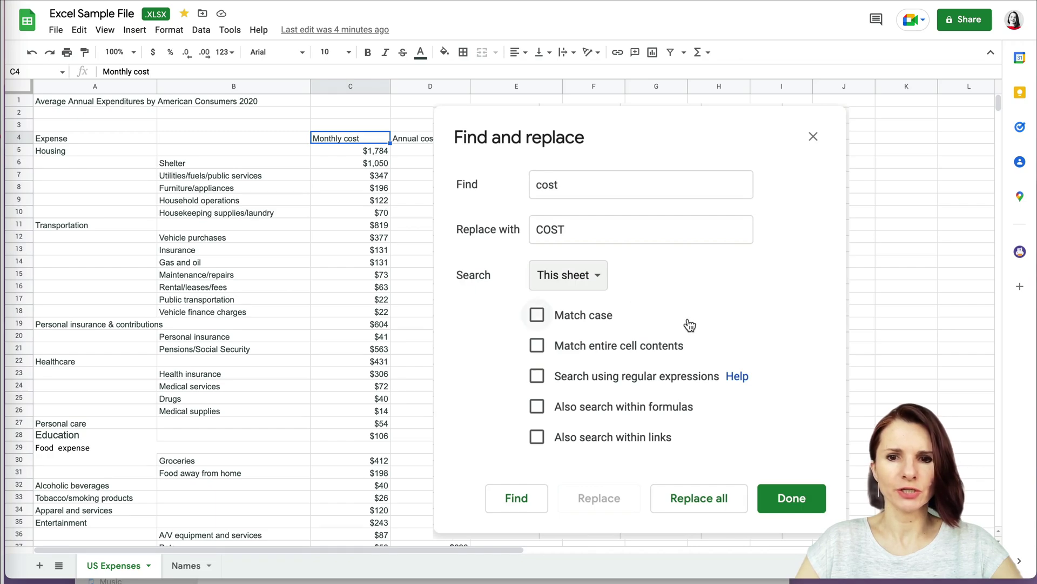
pyautogui.click(540, 319)
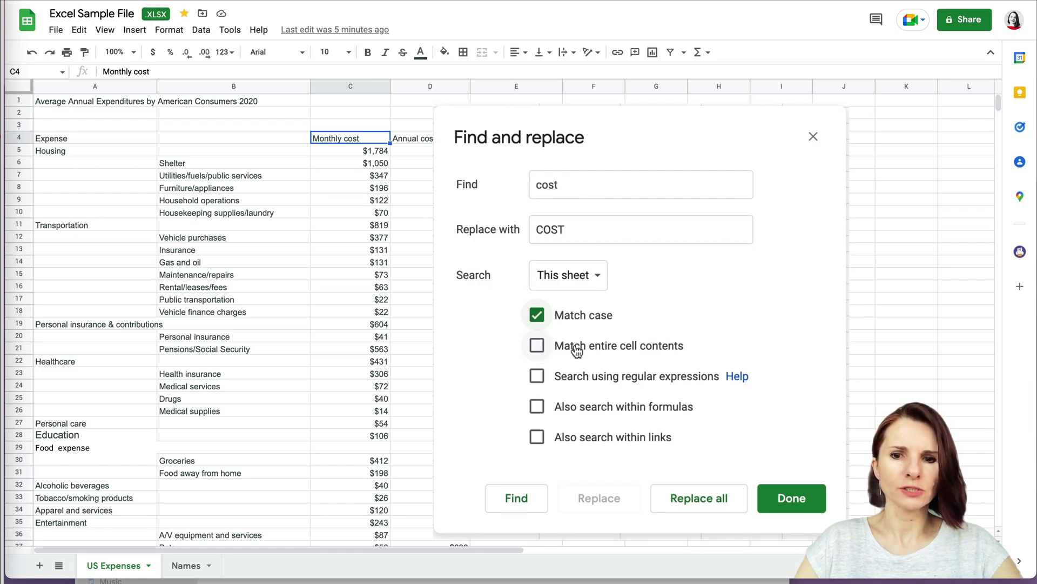
# Step: Try finding "cost" with entire cell contents matched, and turn that option back off
pyautogui.click(547, 349)
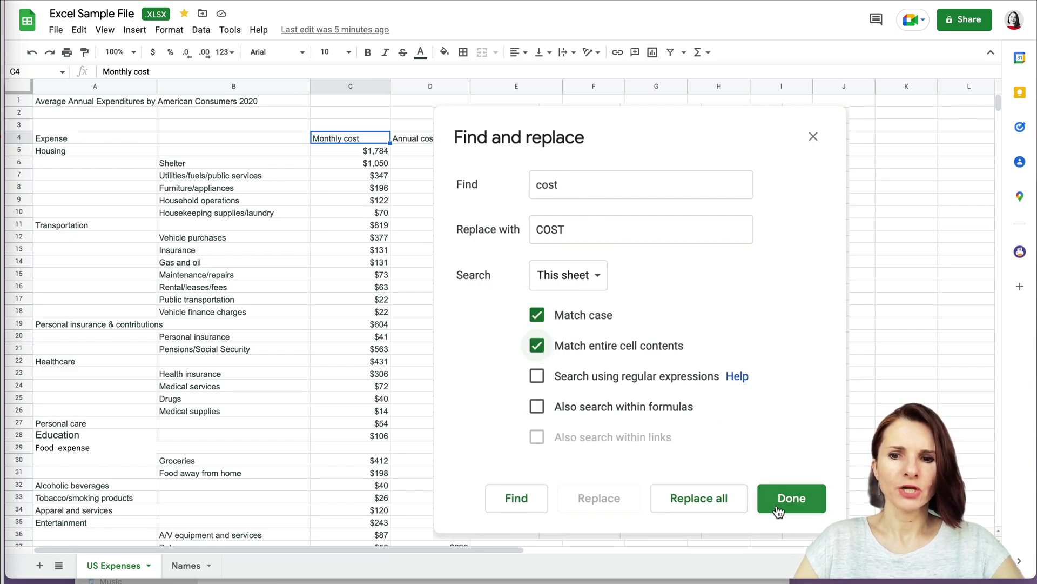
pyautogui.click(528, 505)
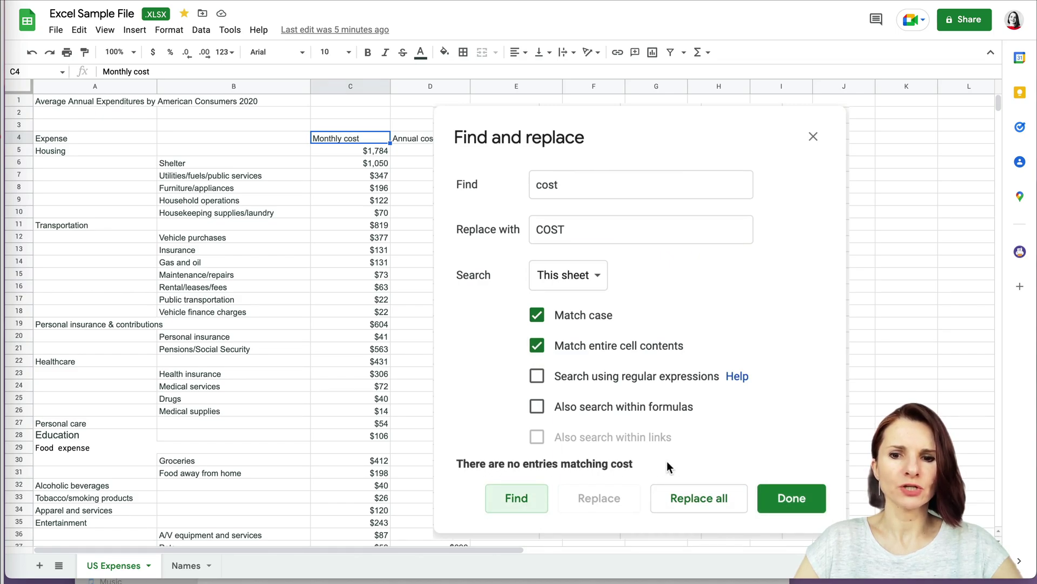
pyautogui.click(539, 350)
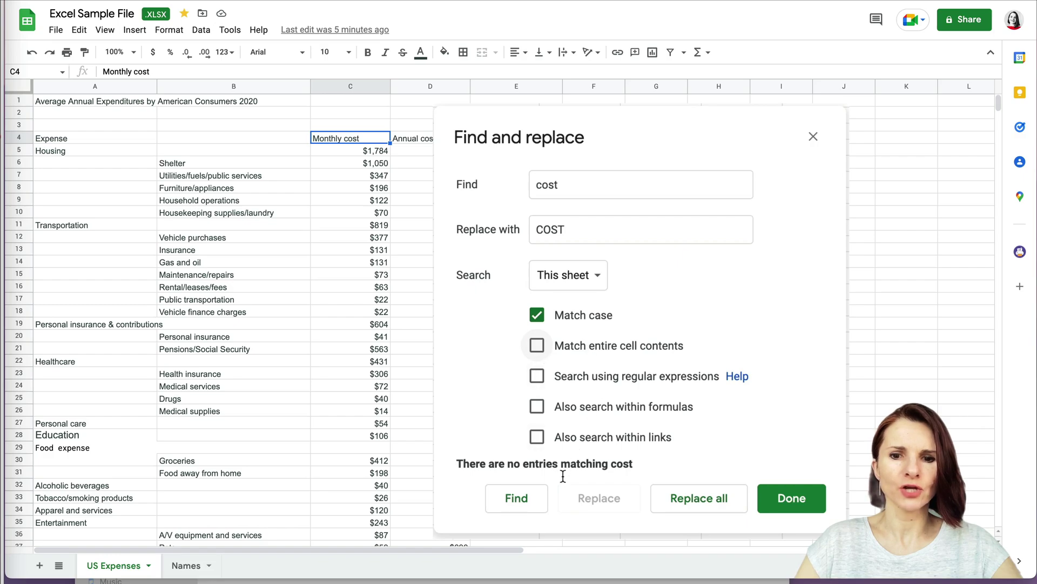
# Step: Find the next "cost" and replace it with COST, including all remaining matches on the sheet
pyautogui.click(524, 501)
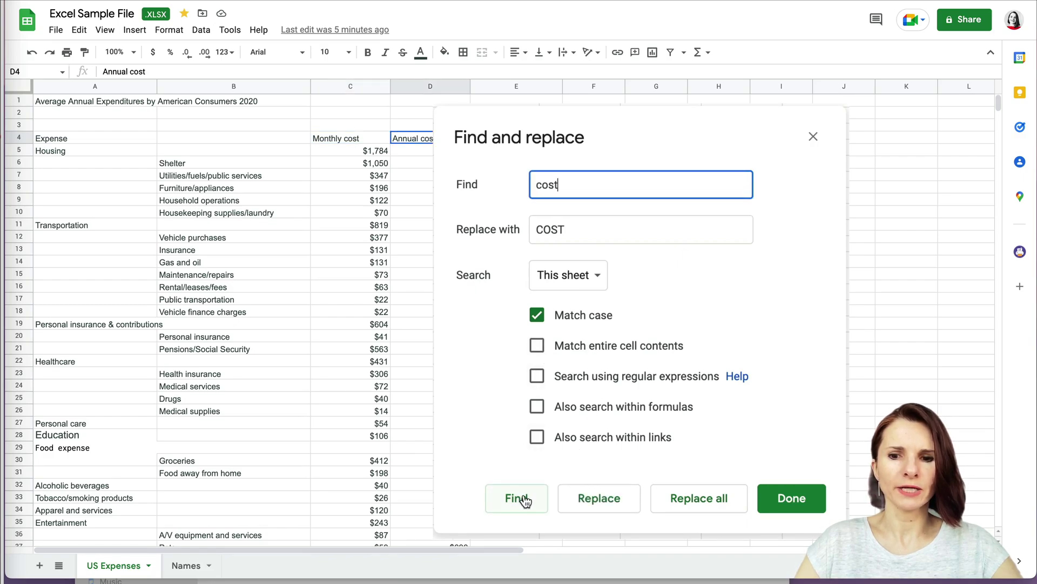
pyautogui.click(613, 510)
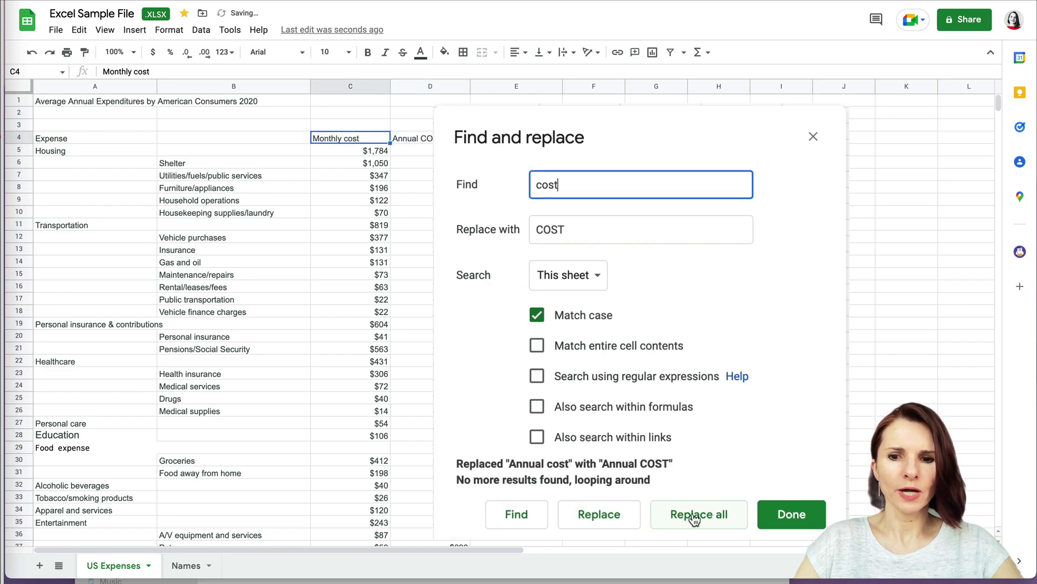
pyautogui.click(703, 517)
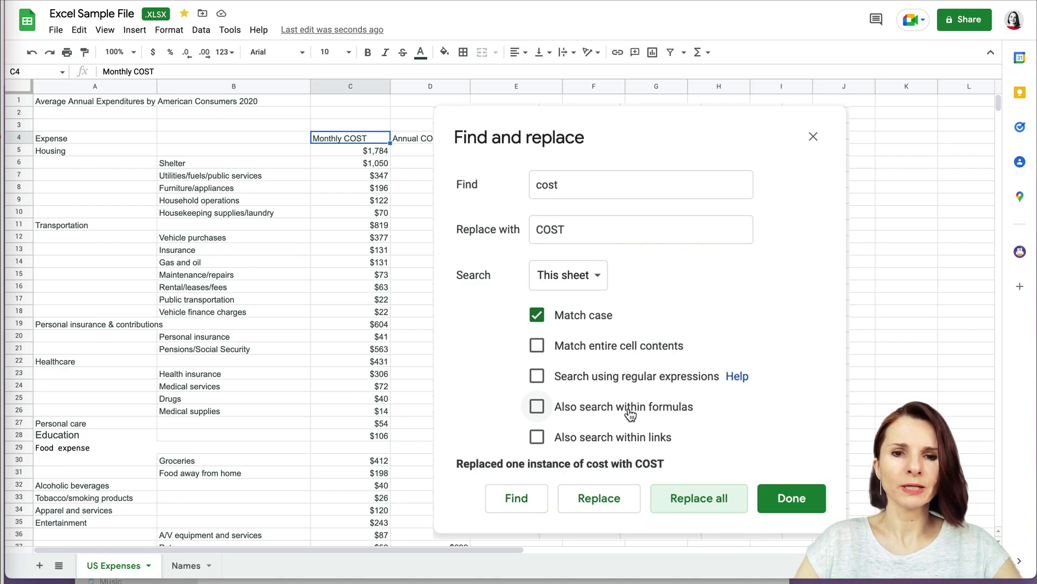
# Step: Set up a search within formulas for $b$3 with $b4 as the replacement, and close the dialog without replacing
pyautogui.click(536, 412)
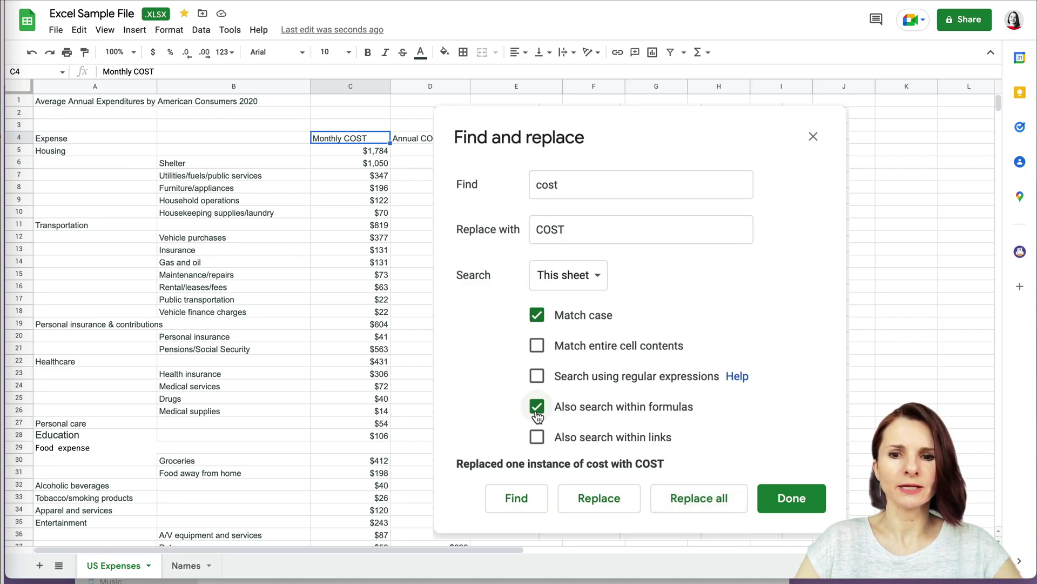
pyautogui.doubleClick(577, 190)
pyautogui.write('$')
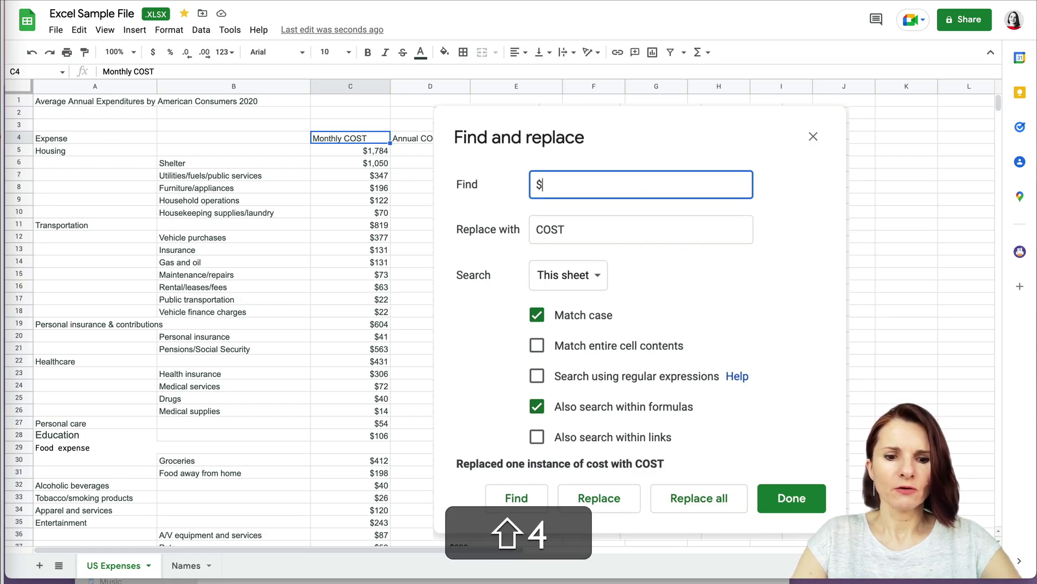
pyautogui.write('4$')
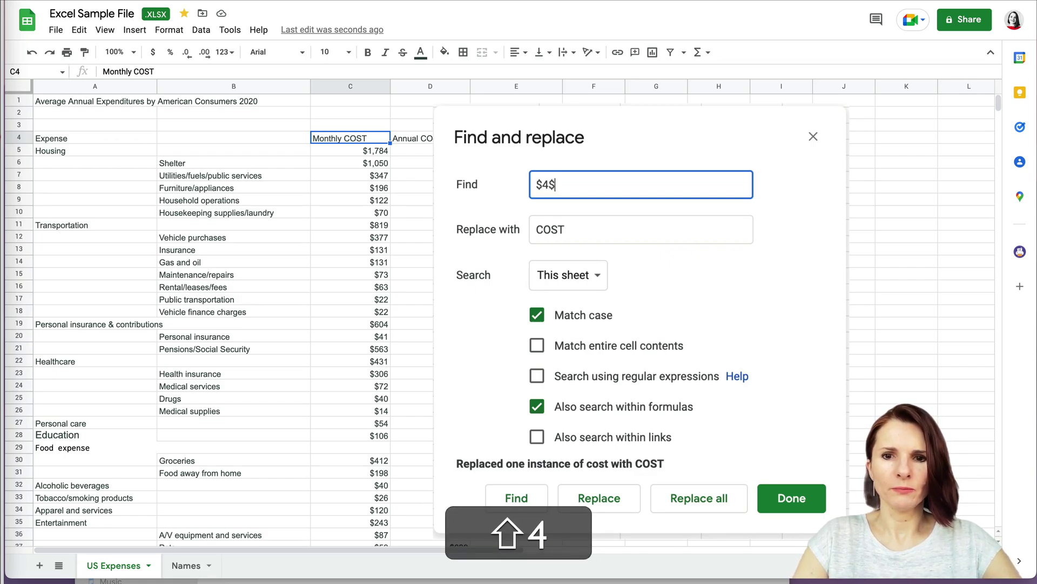
pyautogui.press('BackSpace')
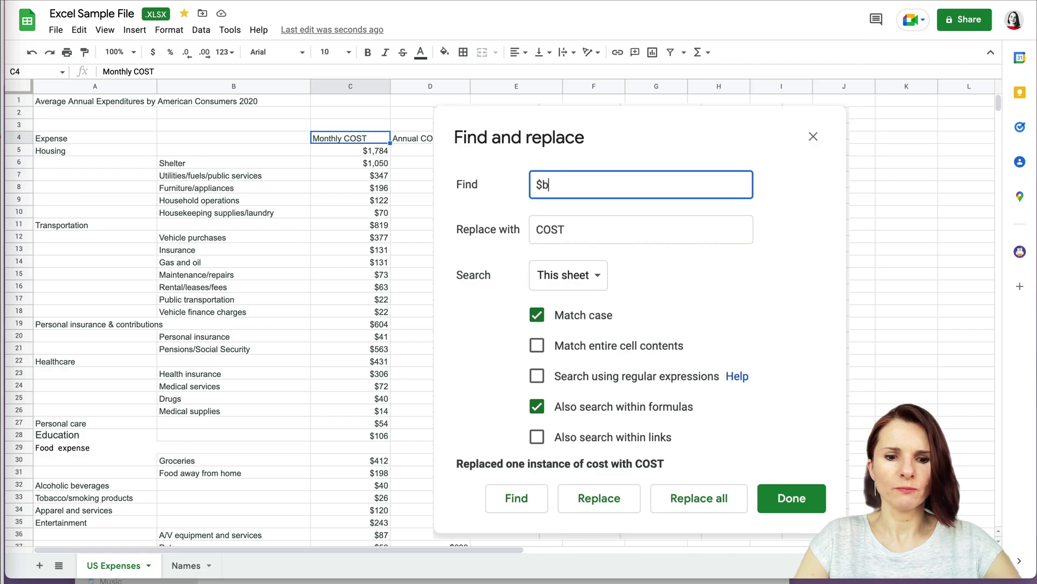
pyautogui.write('$3')
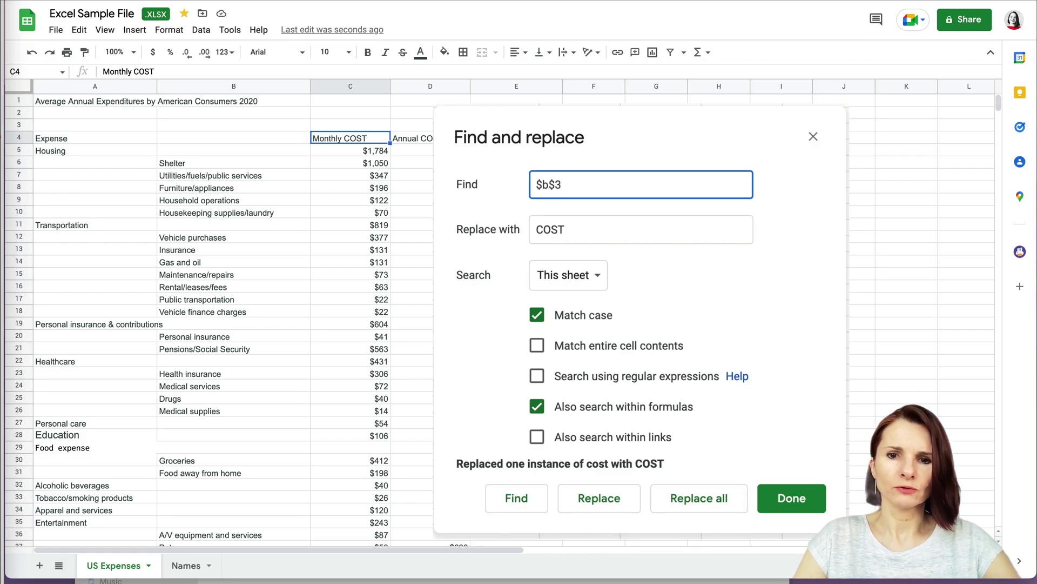
pyautogui.press('Tab')
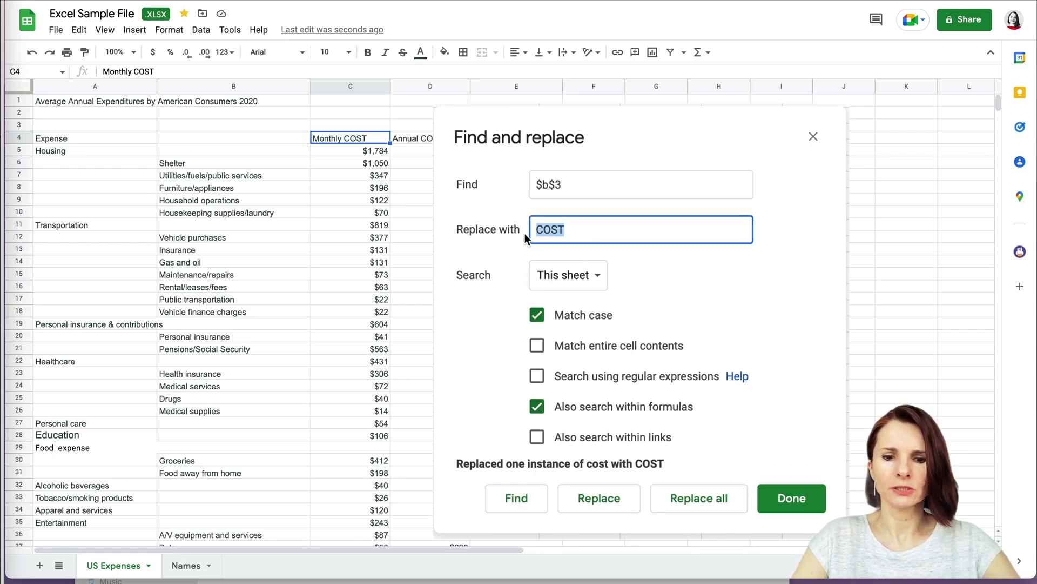
pyautogui.write('$b4')
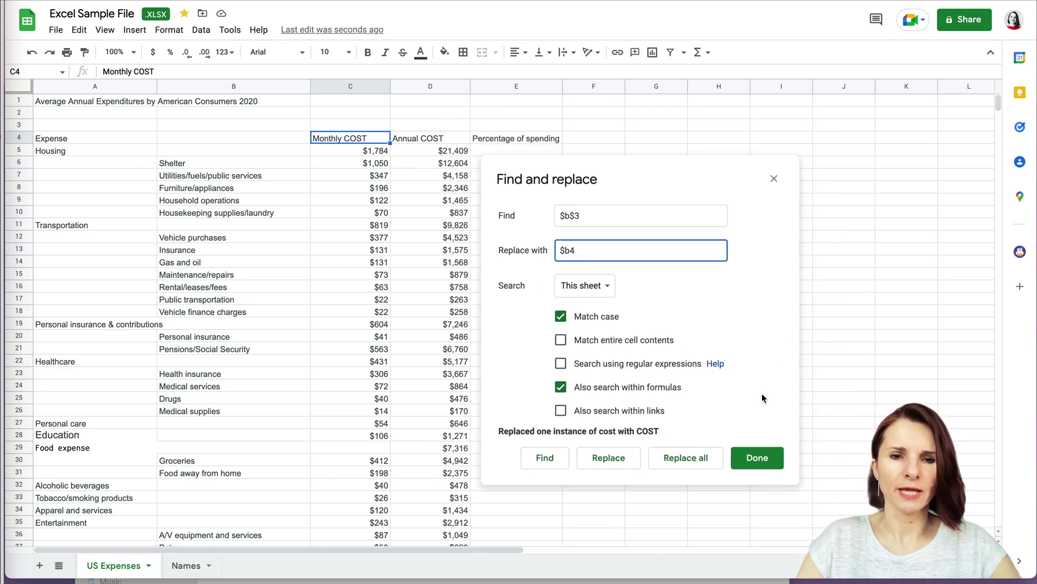
pyautogui.click(756, 458)
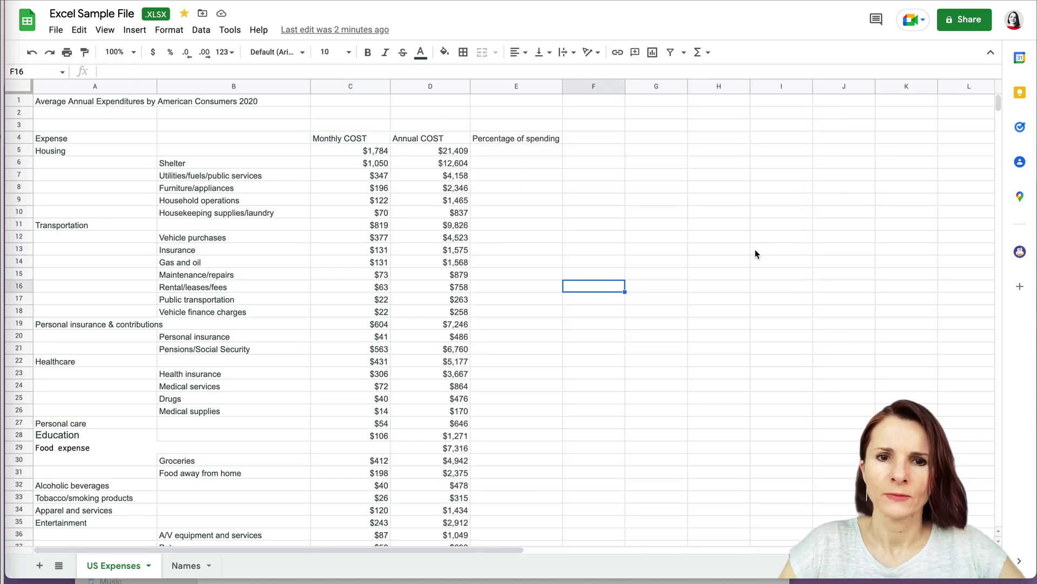